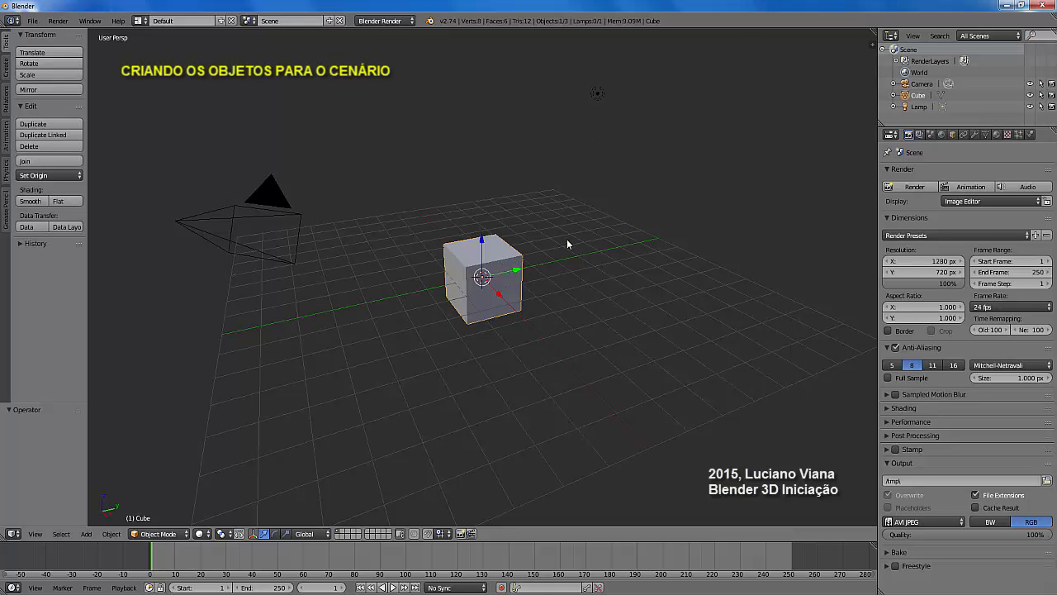
Delete the default cube and add a UV sphere at the scene's origin.
key(x)
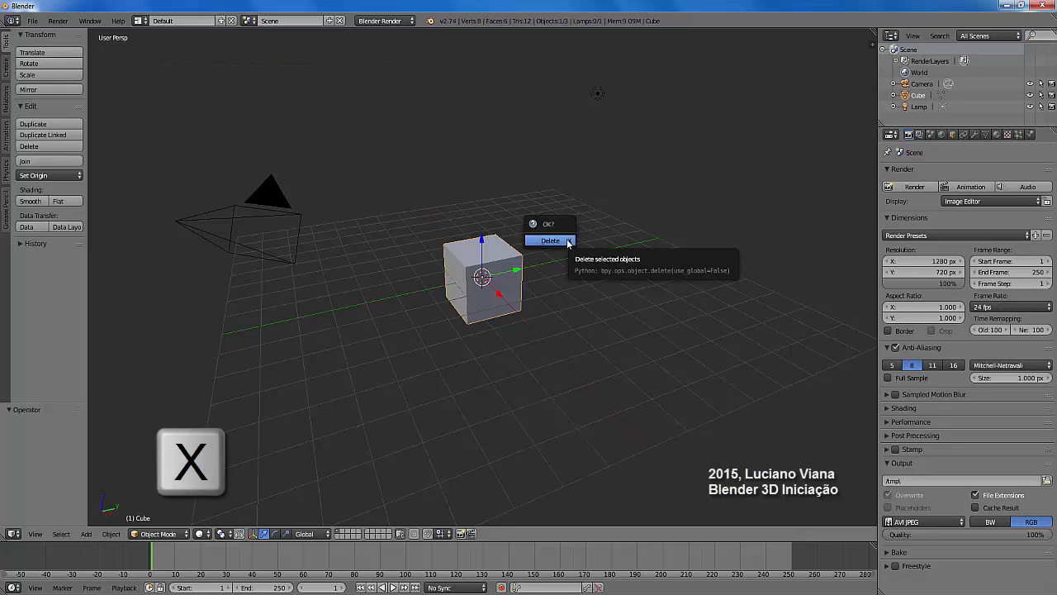
click(567, 241)
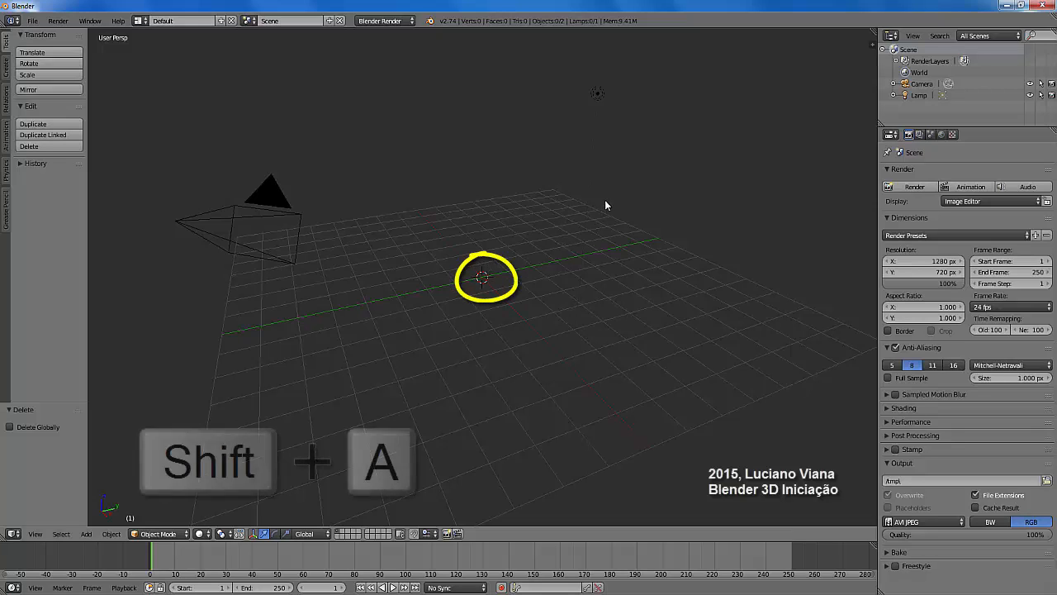
key(shift+a)
mouse_move(606, 203)
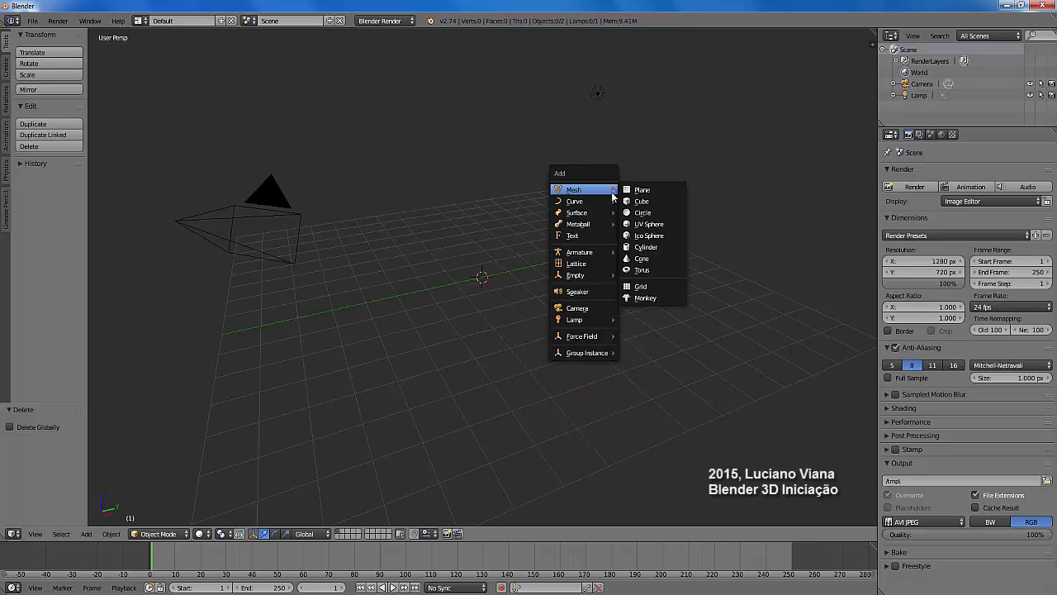
click(657, 227)
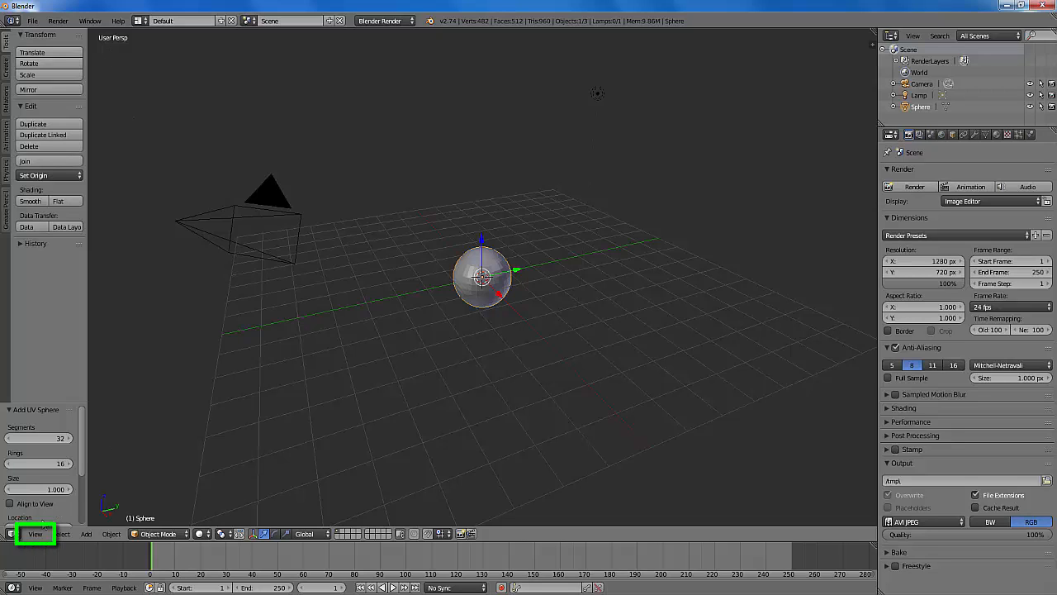
Set the 3D viewport to the top view with orthographic projection.
click(33, 536)
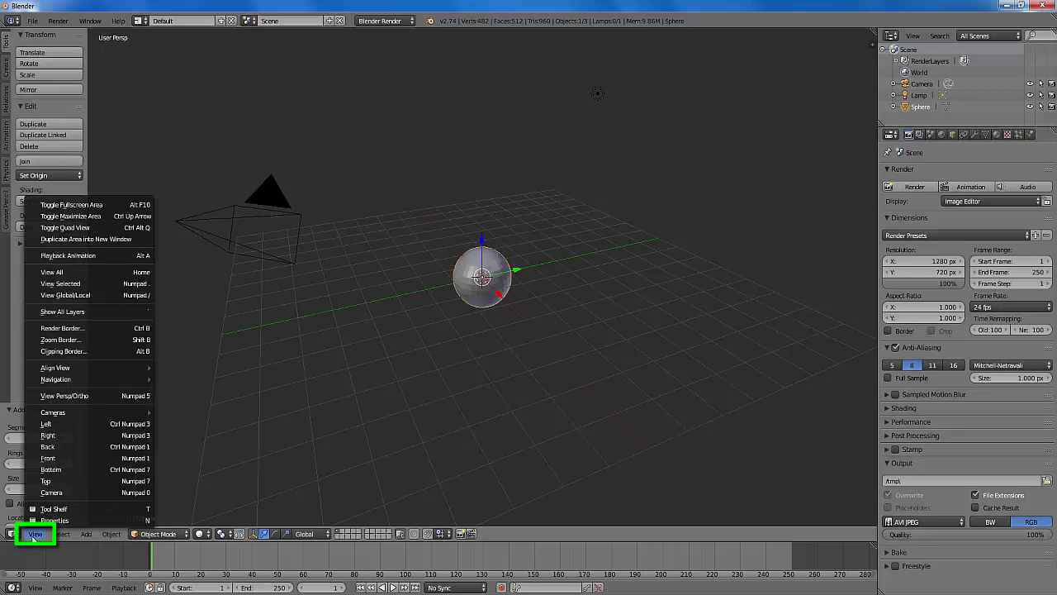
click(94, 481)
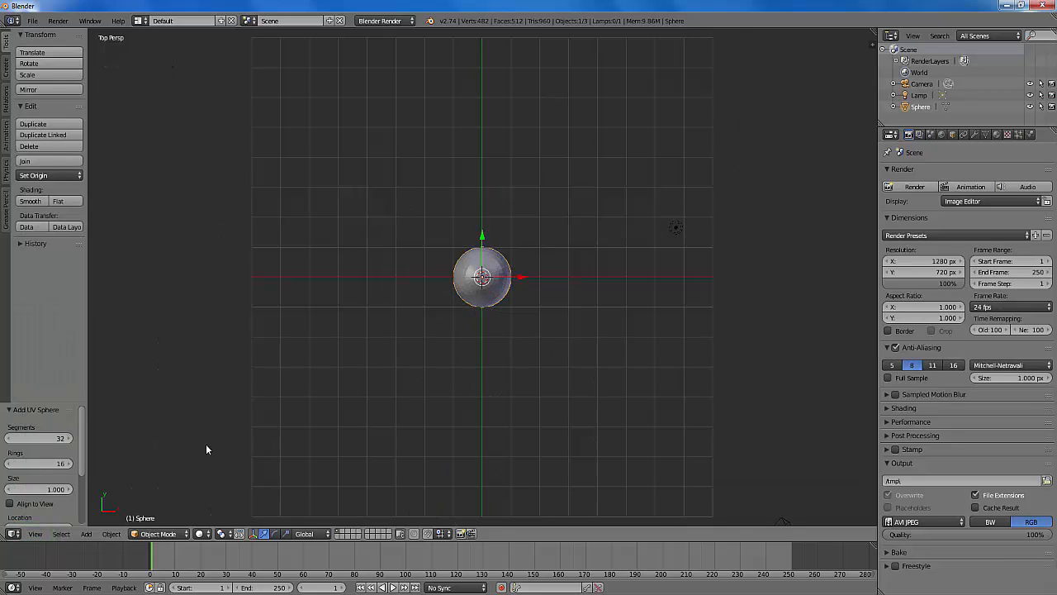
click(36, 534)
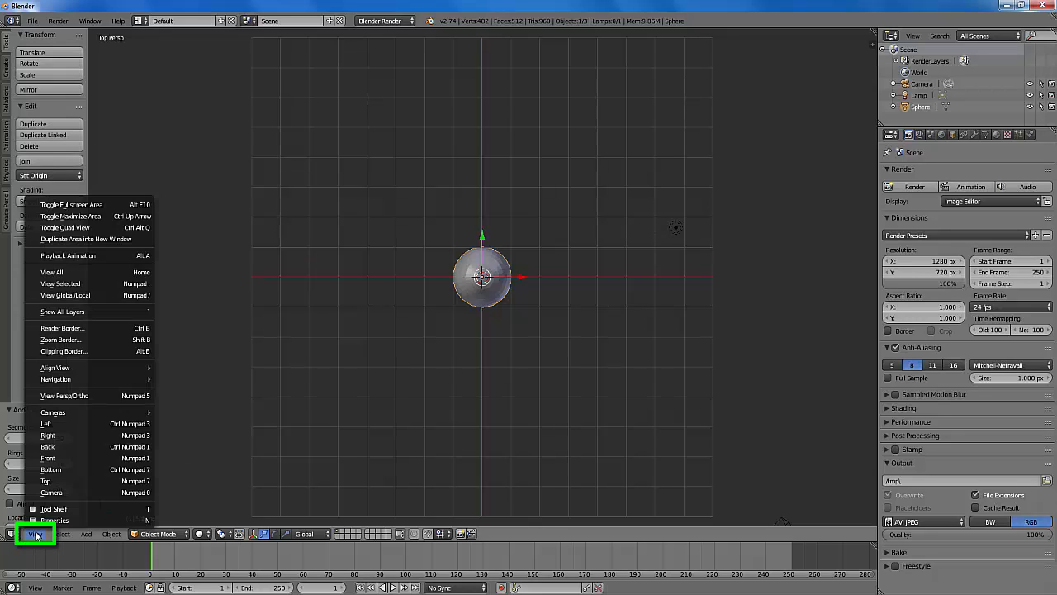
click(89, 396)
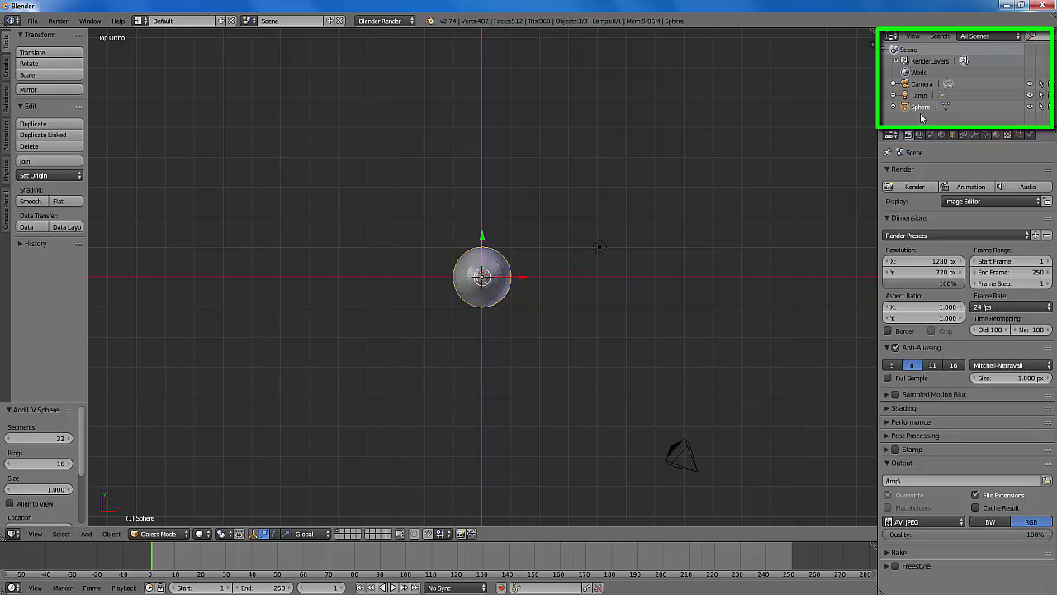
Hide the sphere and add a NURBS curve at the origin.
click(1030, 106)
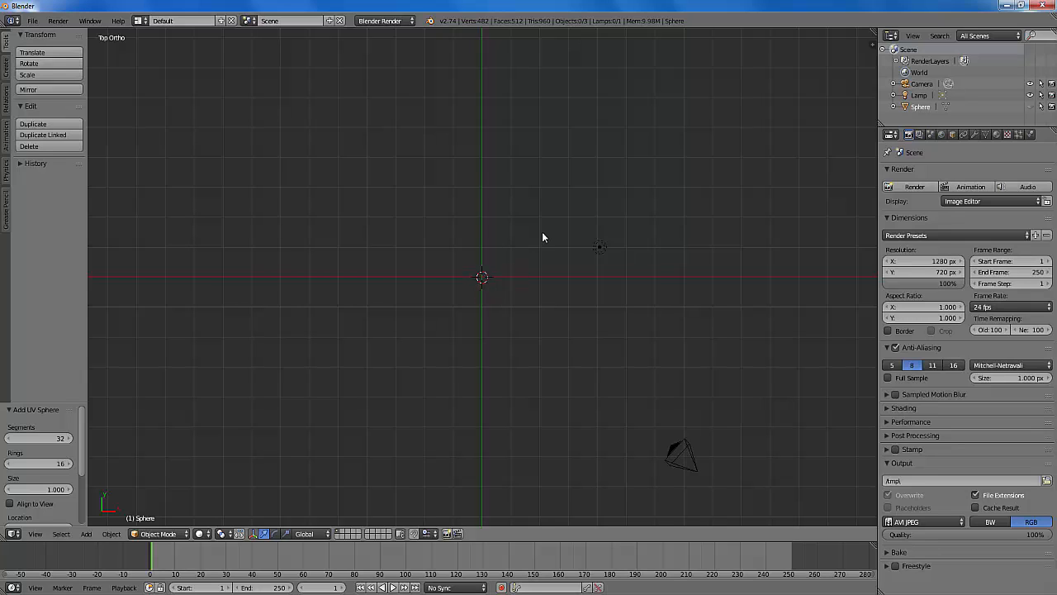
key(shift+a)
mouse_move(551, 221)
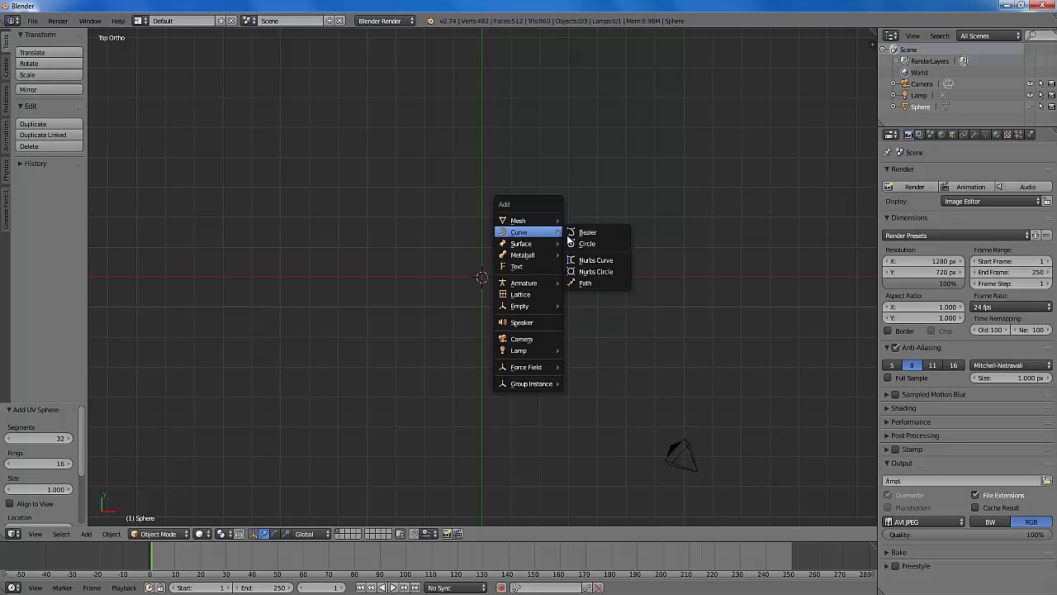
click(605, 262)
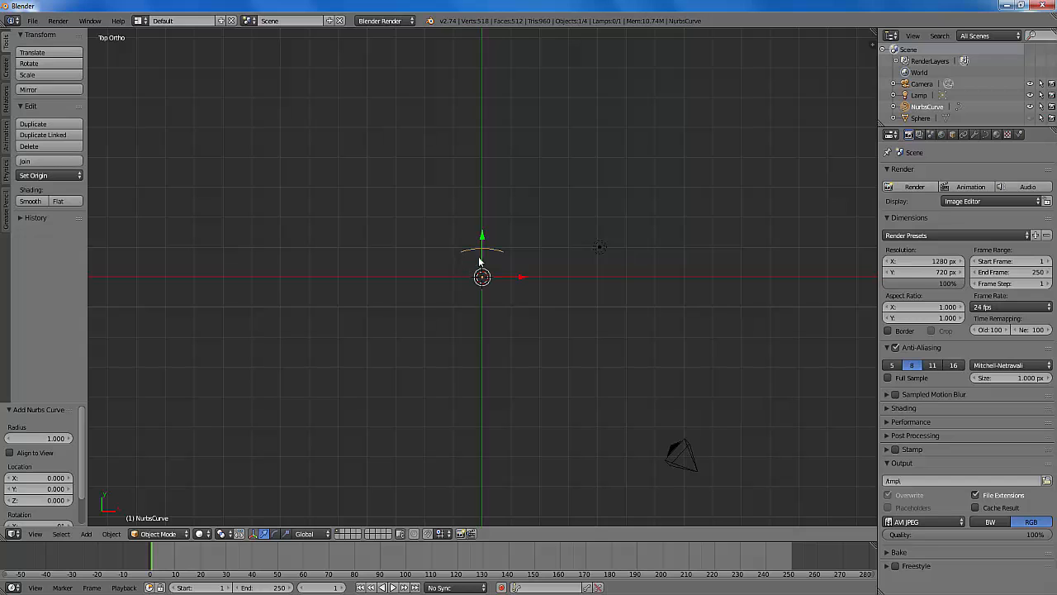
scroll(521, 274, up, 1)
scroll(521, 275, up, 2)
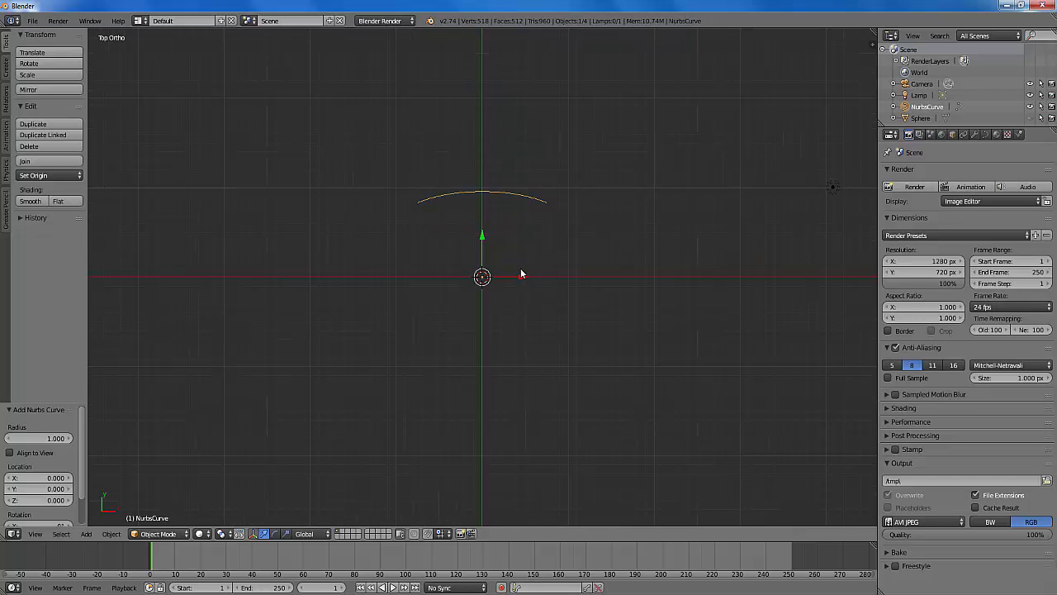
scroll(521, 274, up, 2)
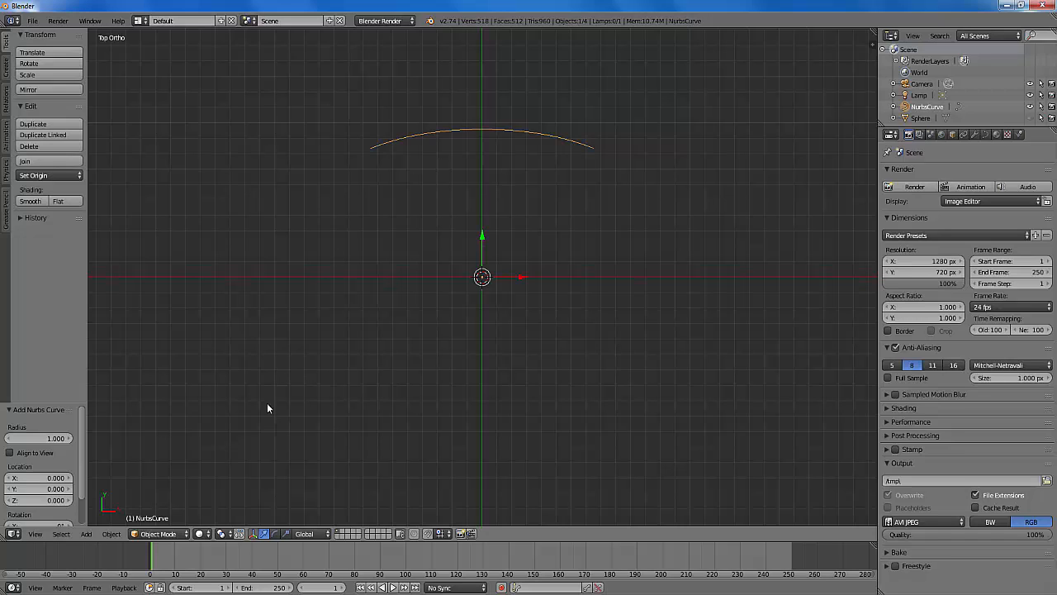
Put the NURBS curve into Edit Mode.
click(177, 534)
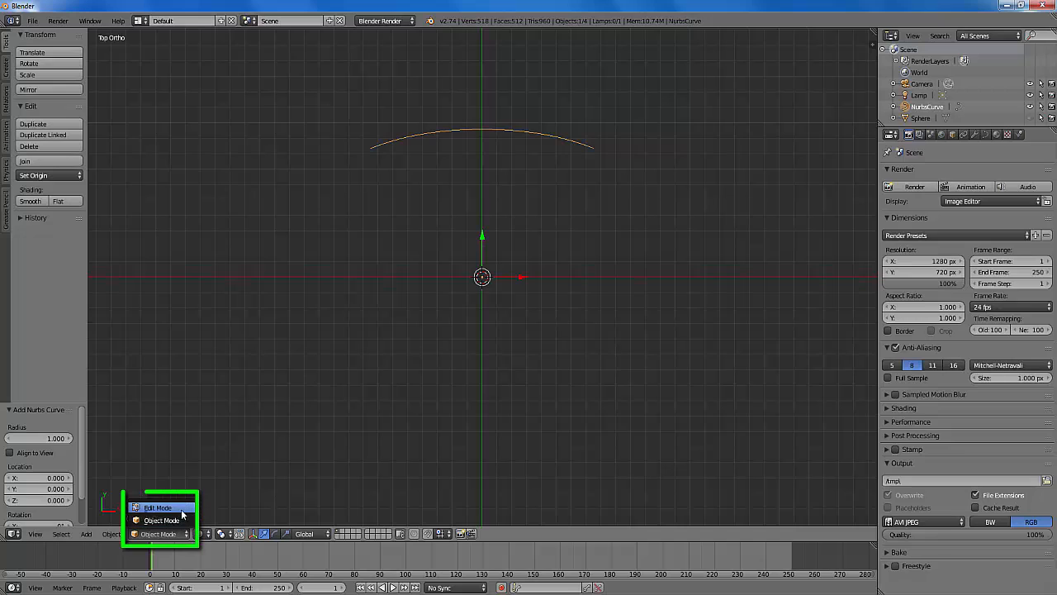
click(176, 520)
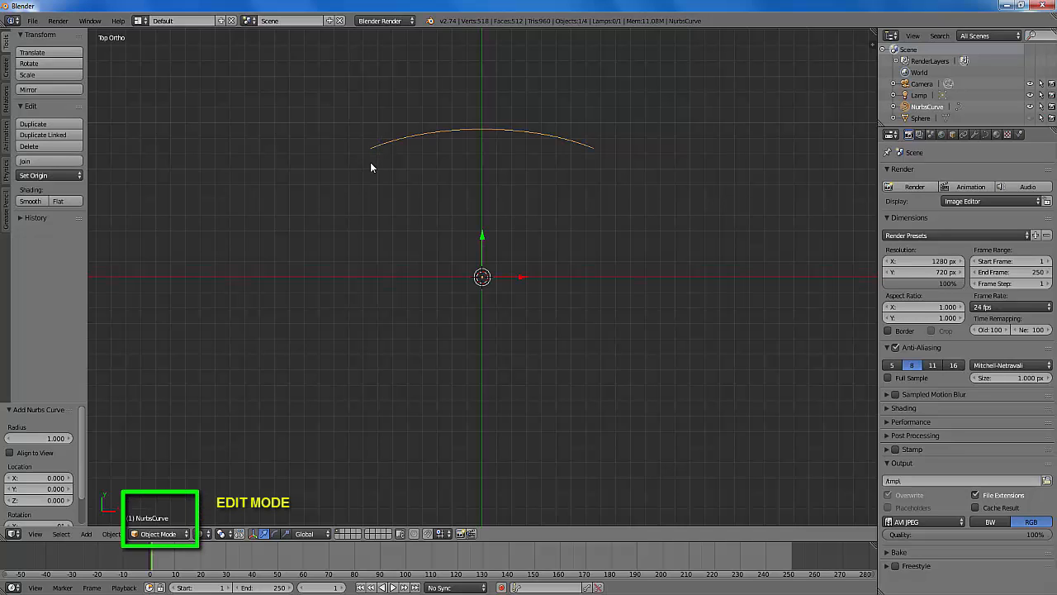
click(185, 534)
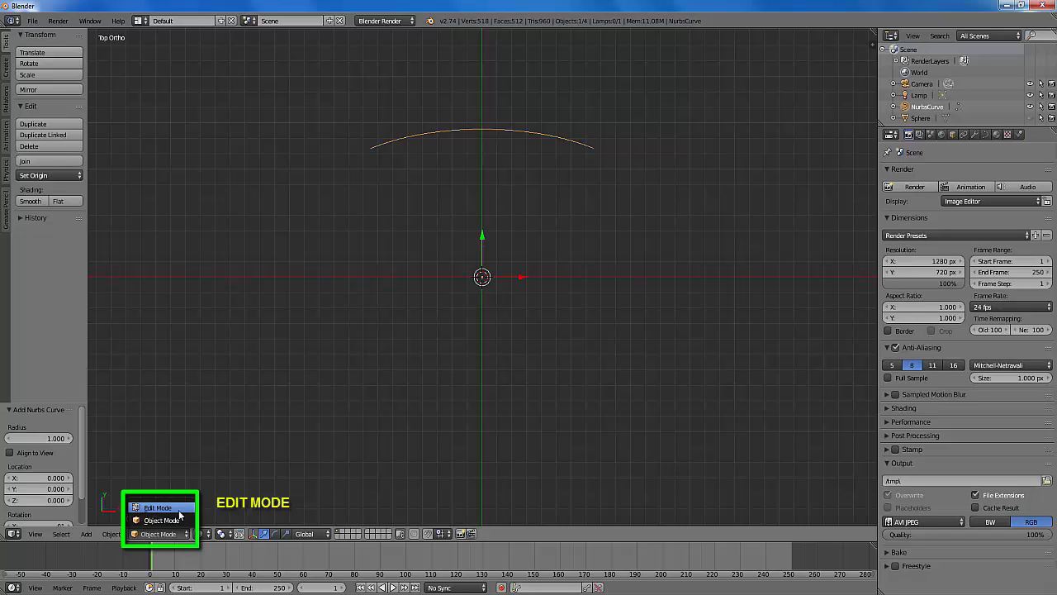
click(177, 507)
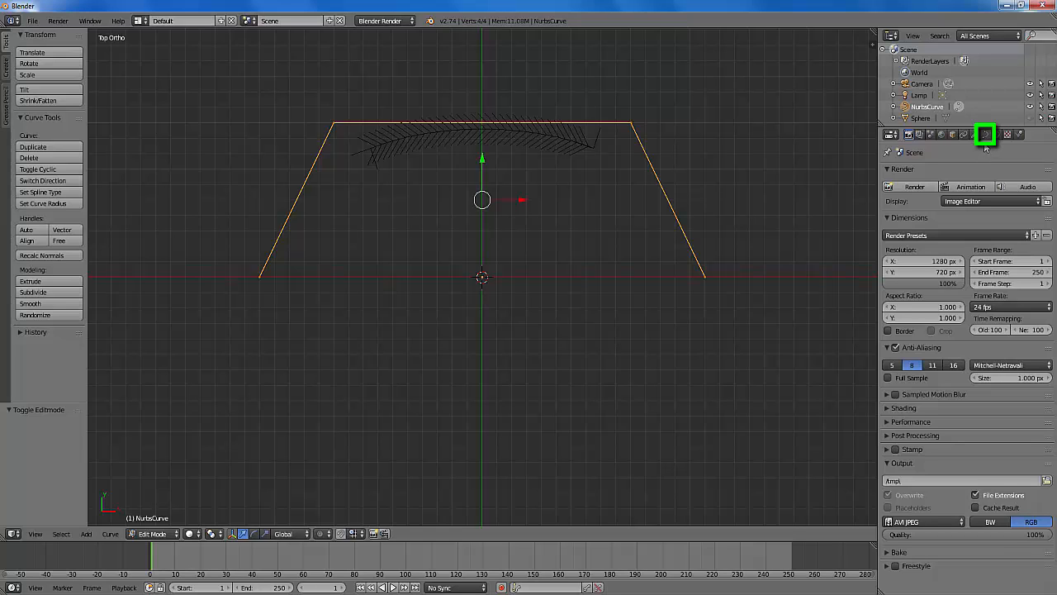
Enable the Endpoint U option for the curve's active spline.
click(986, 135)
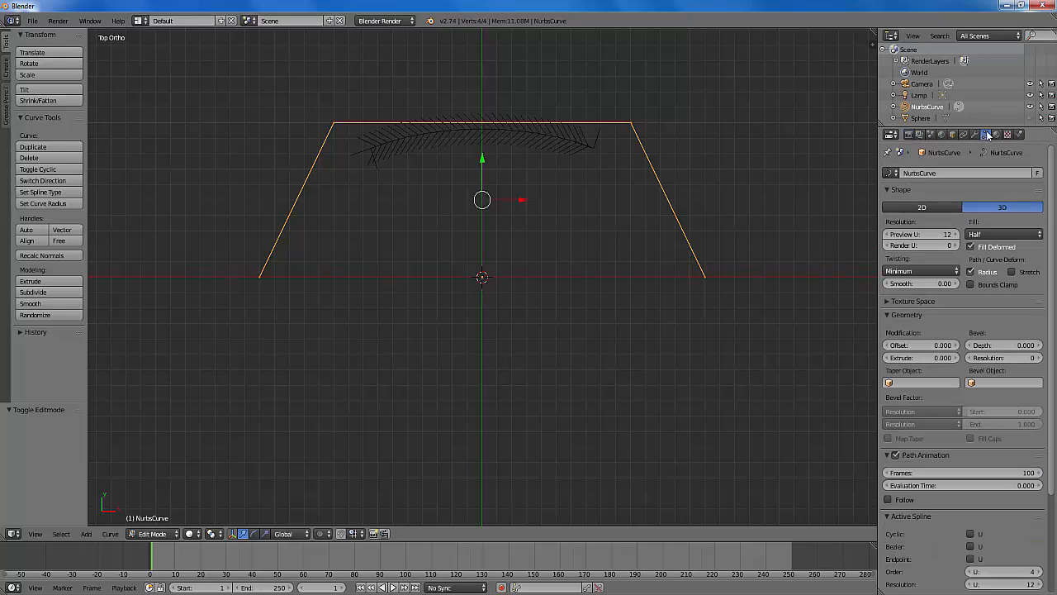
scroll(985, 248, down, 4)
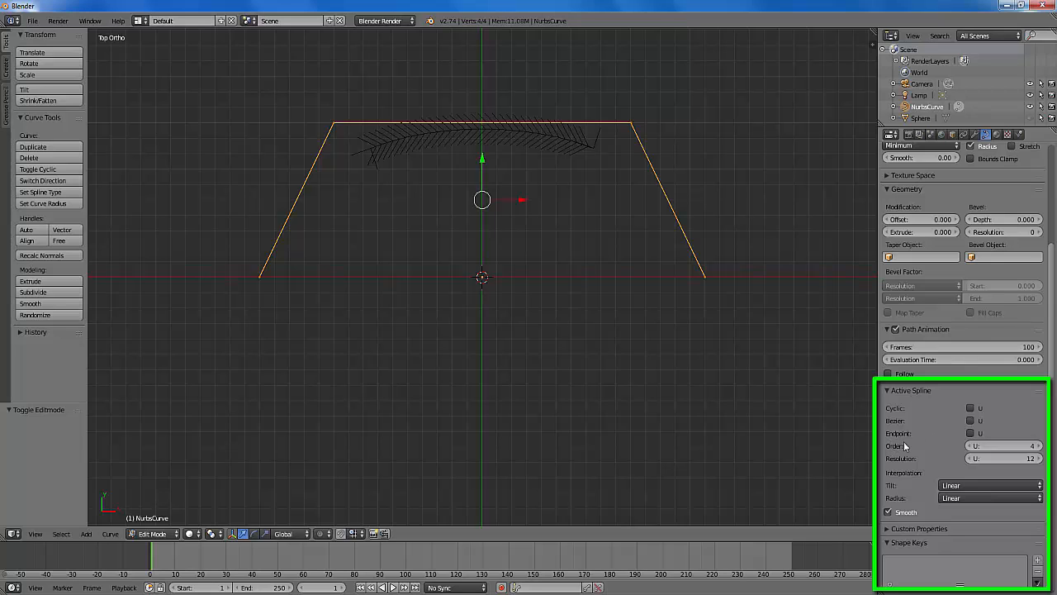
click(971, 435)
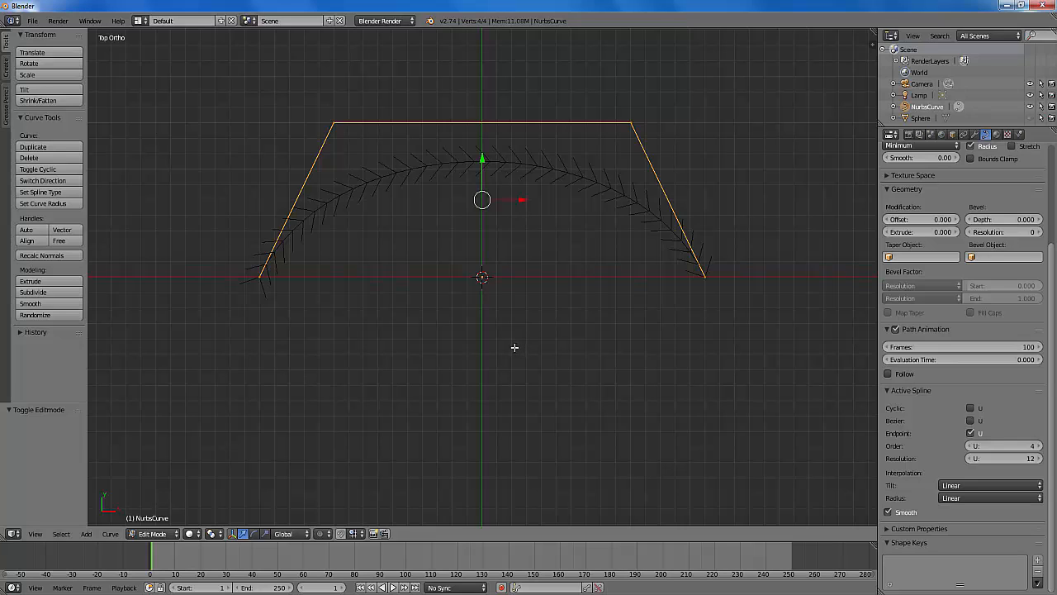
Rotate all the curve's control points 90° about the X axis and move them about -0.496 along Y onto the origin line.
key(r)
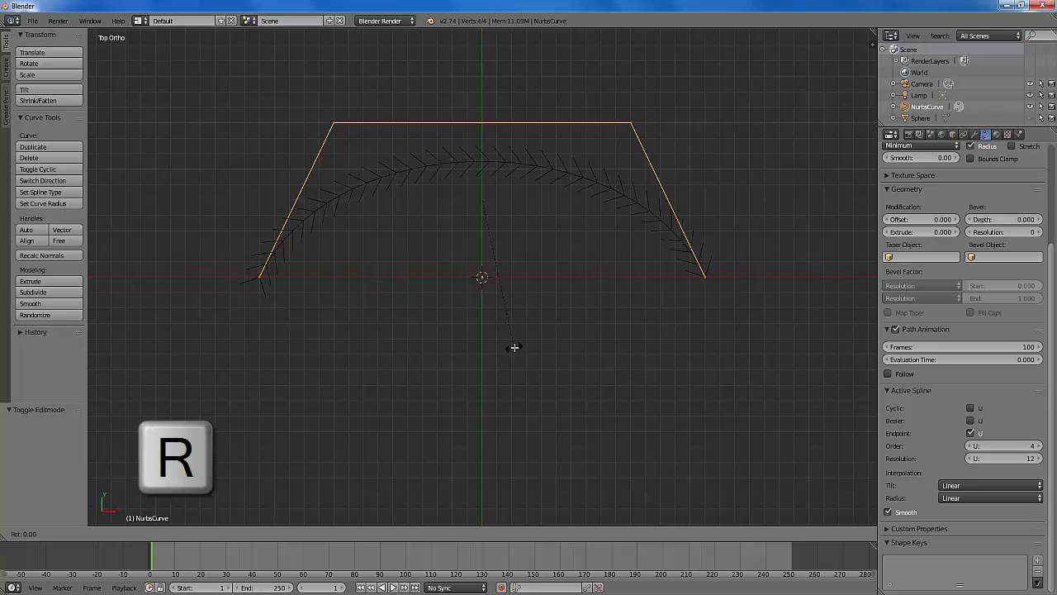
key(x)
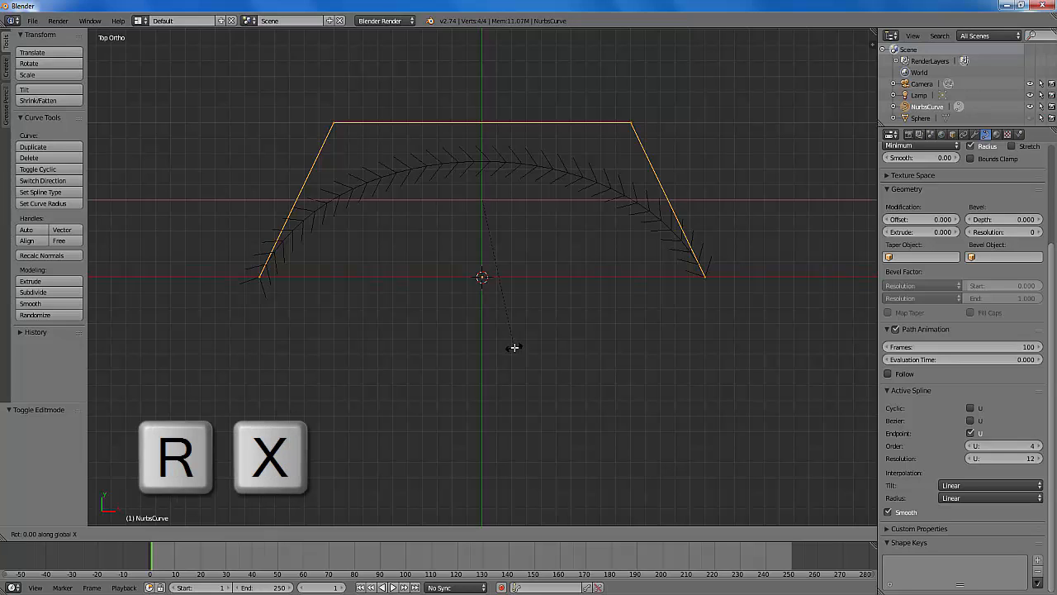
key(9)
key(0)
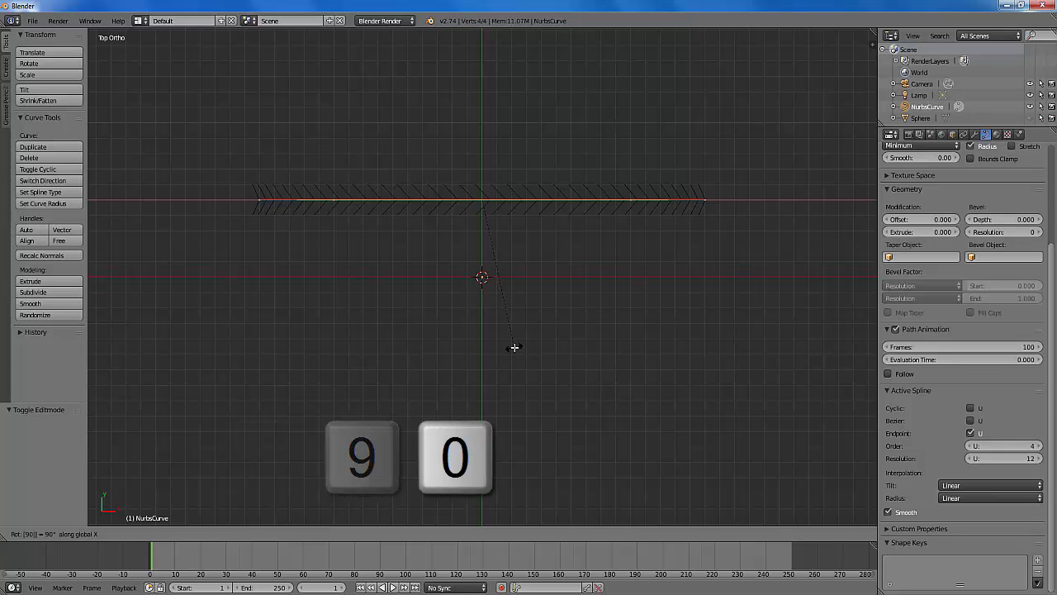
click(513, 347)
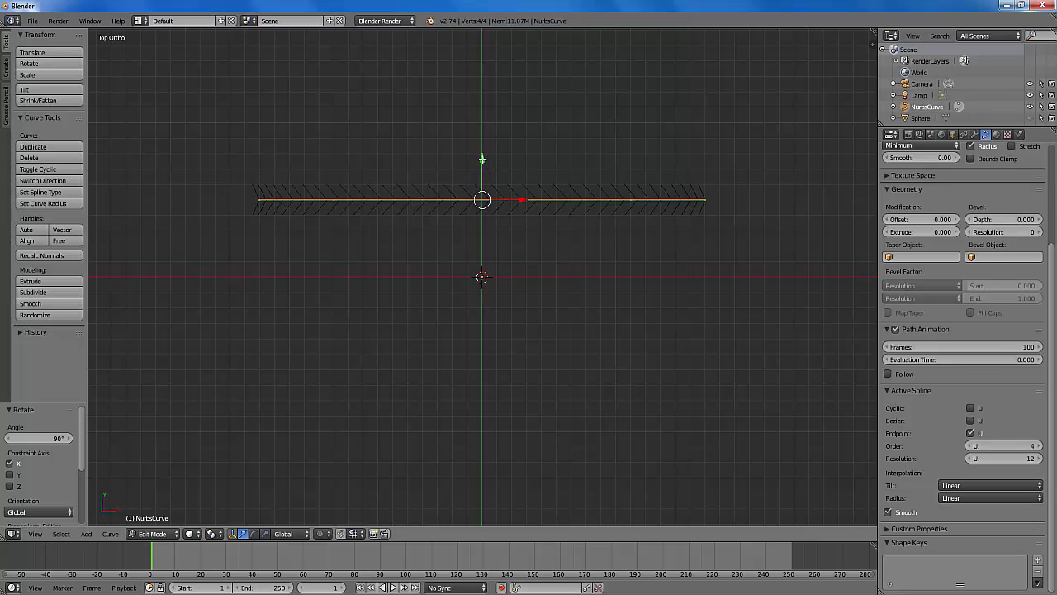
drag(483, 159, 468, 236)
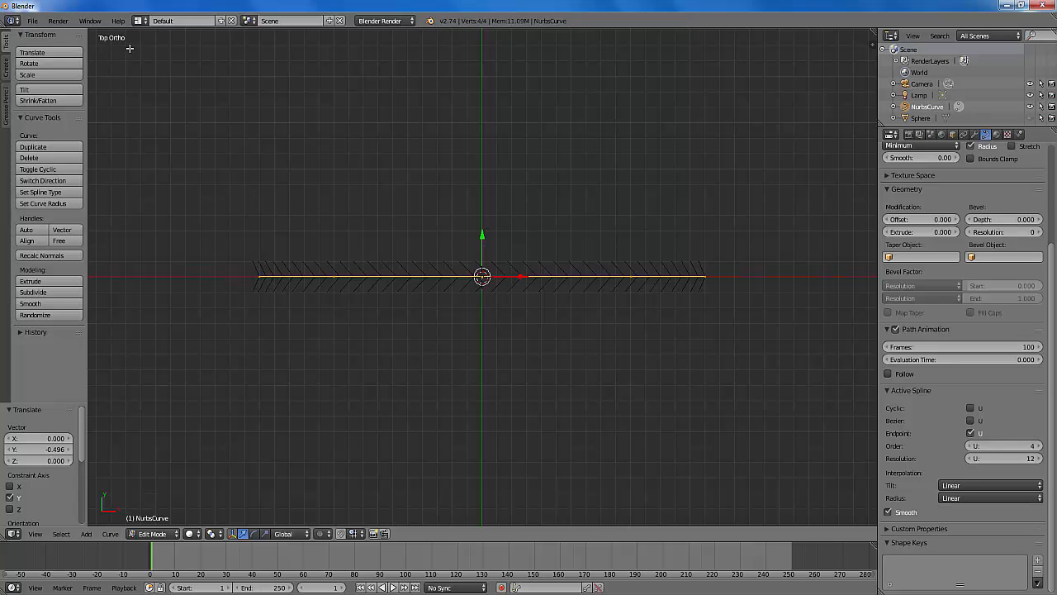
In the front view, raise all the curve's control points about 0.615 along the Z axis.
click(35, 533)
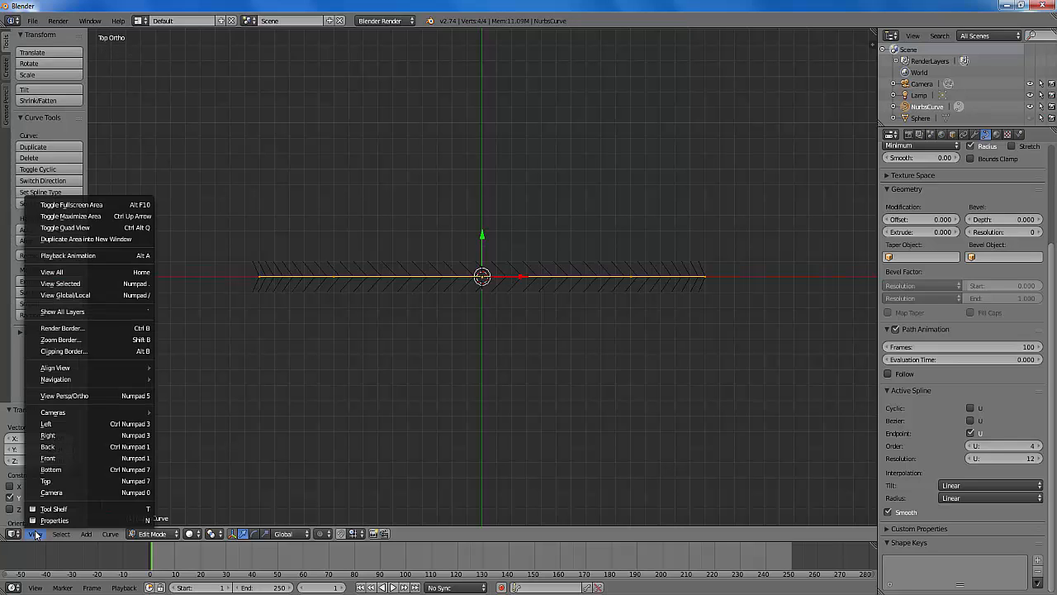
click(71, 458)
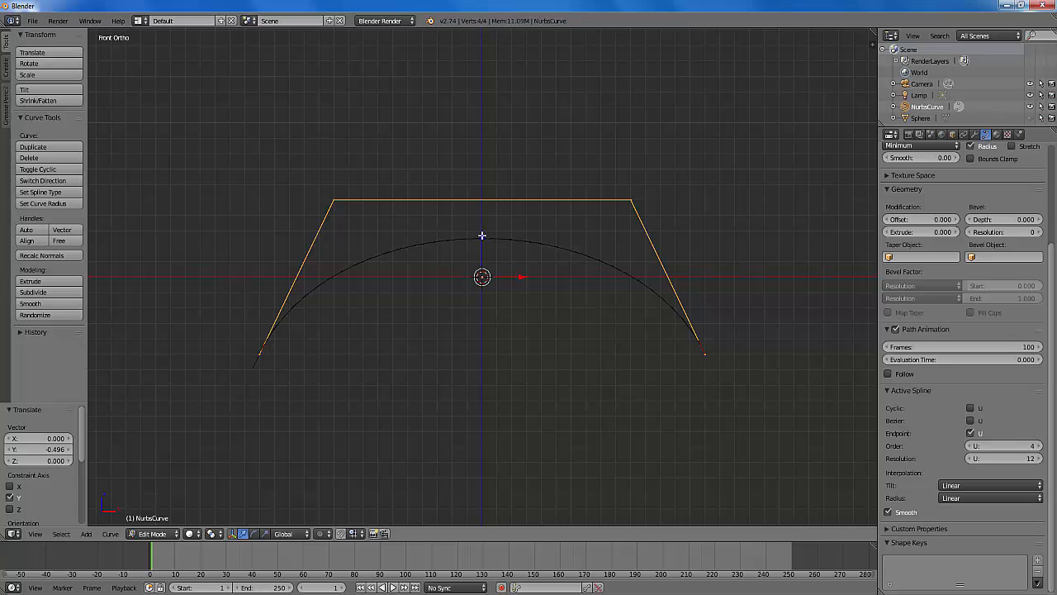
key(g)
key(z)
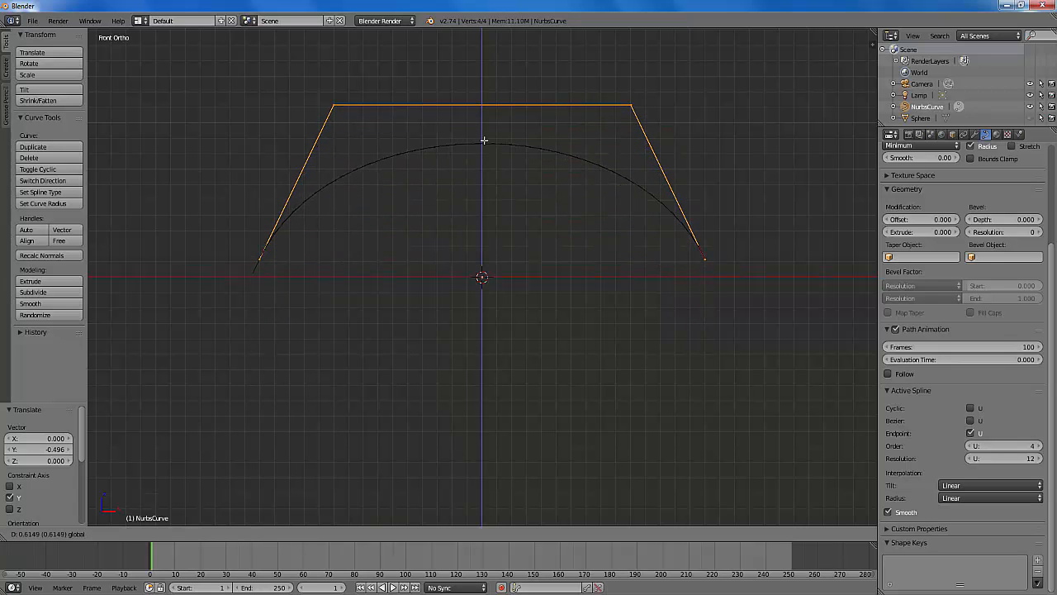
click(484, 141)
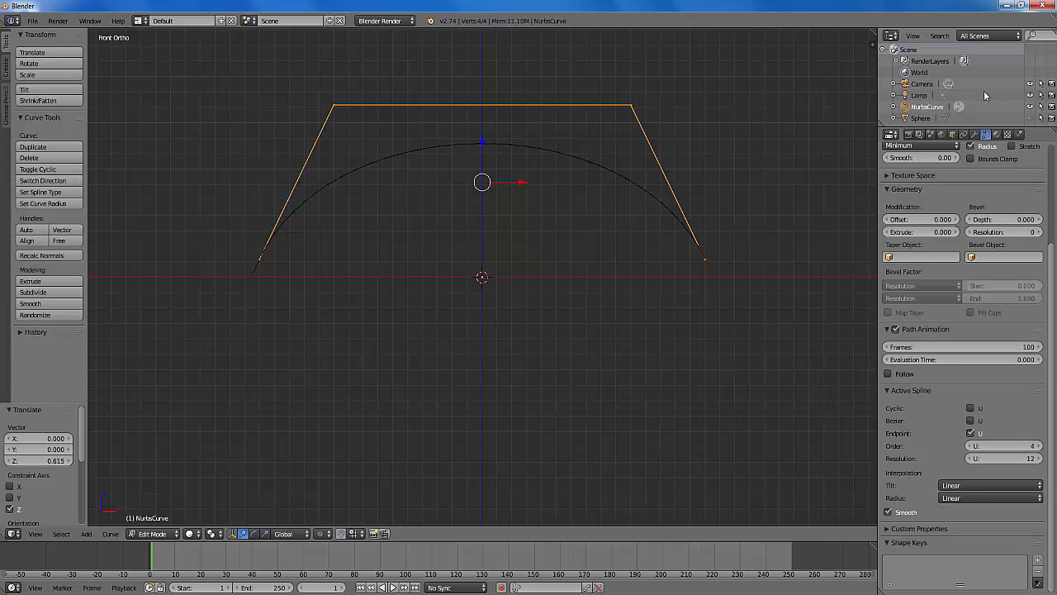
Unhide the sphere and, in Object Mode, scale it uniformly to about 0.064 of its size.
click(921, 119)
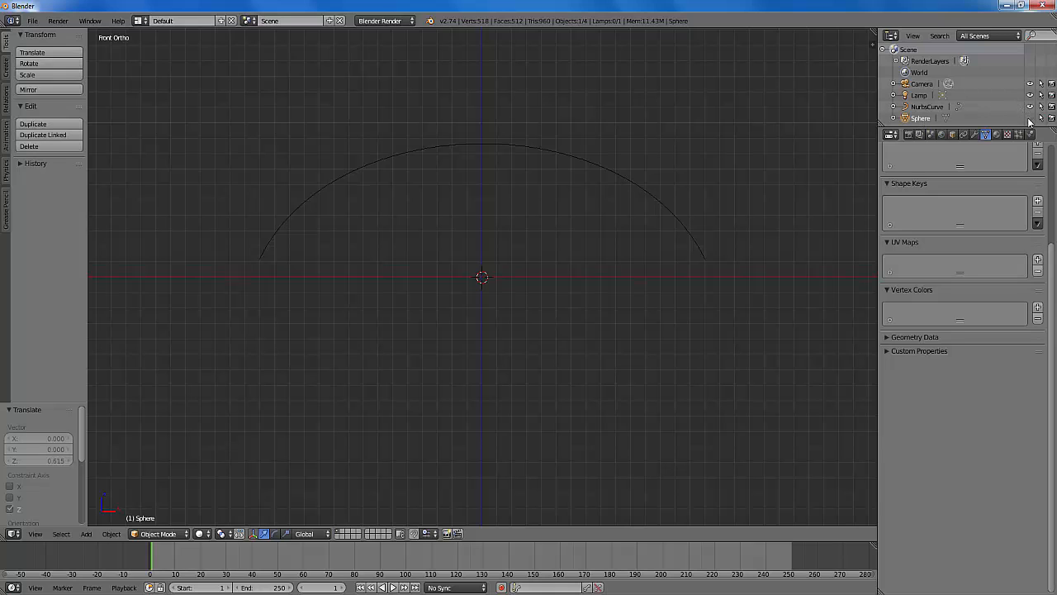
click(1029, 118)
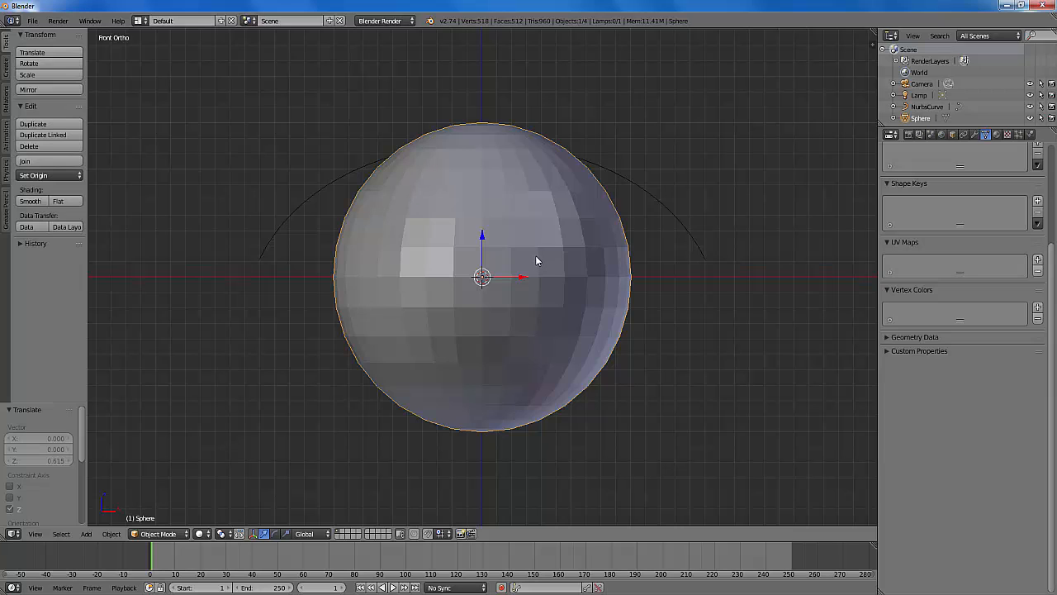
click(187, 533)
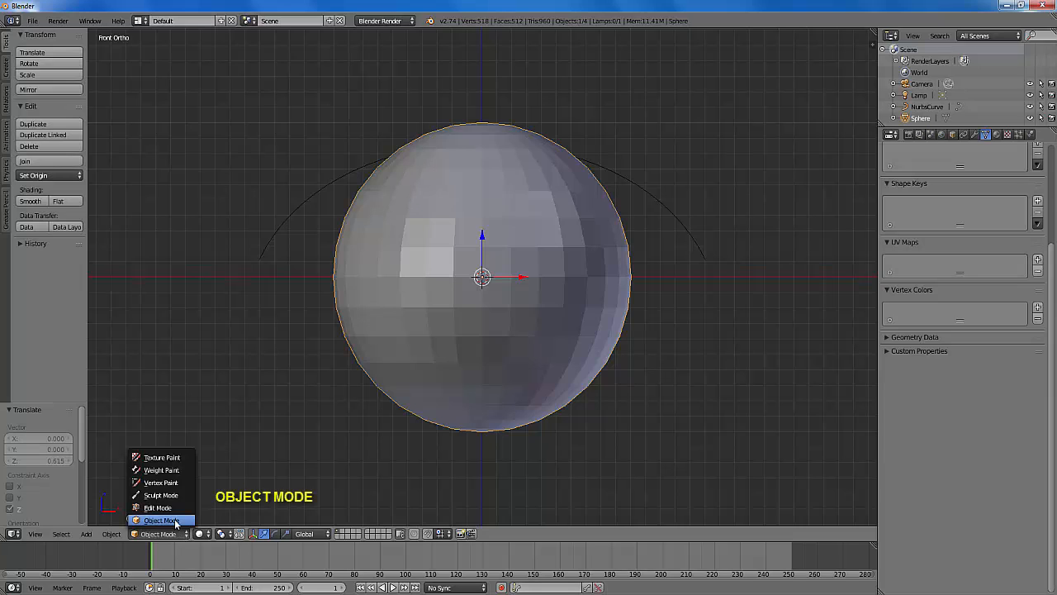
click(163, 520)
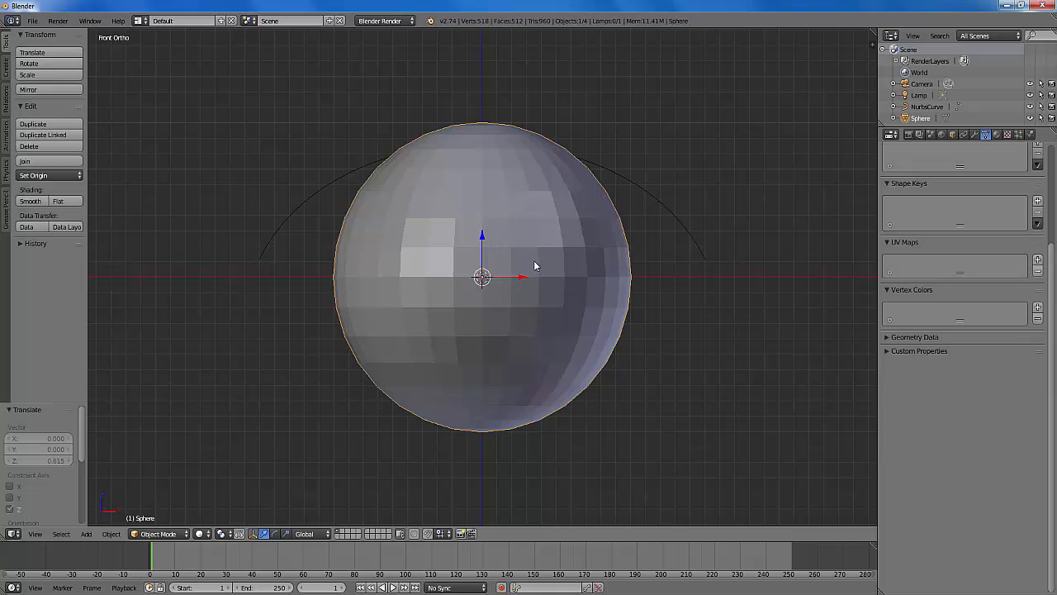
key(s)
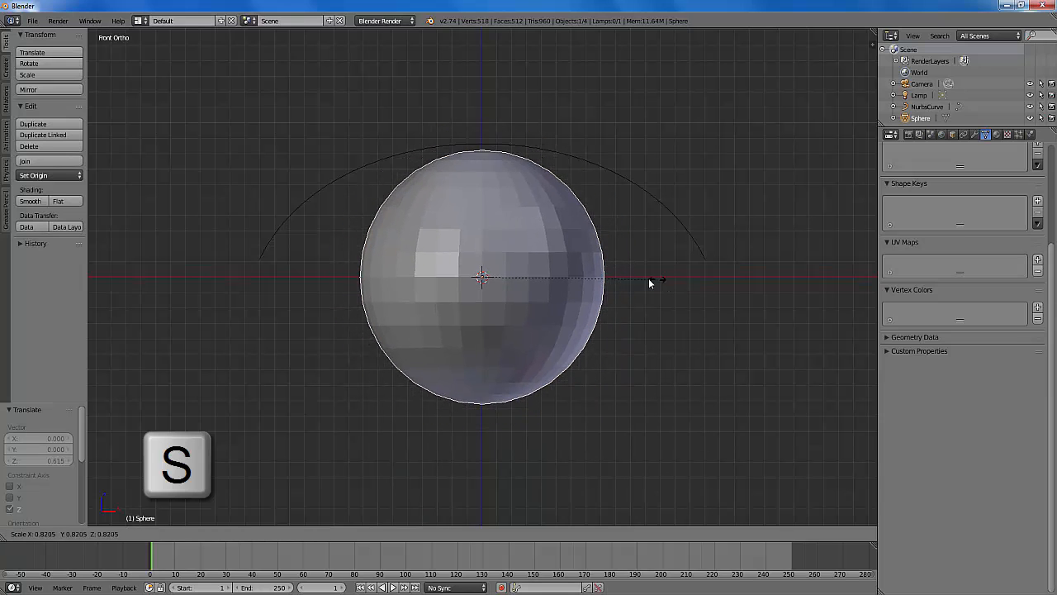
click(494, 285)
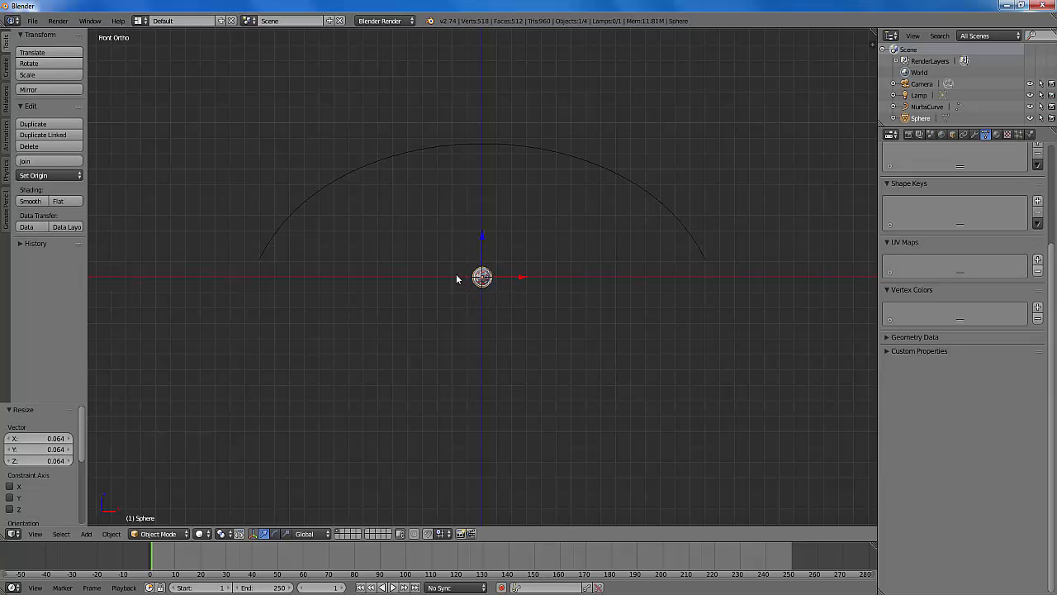
Add a Curve modifier to the sphere with NurbsCurve as its deforming object.
click(976, 136)
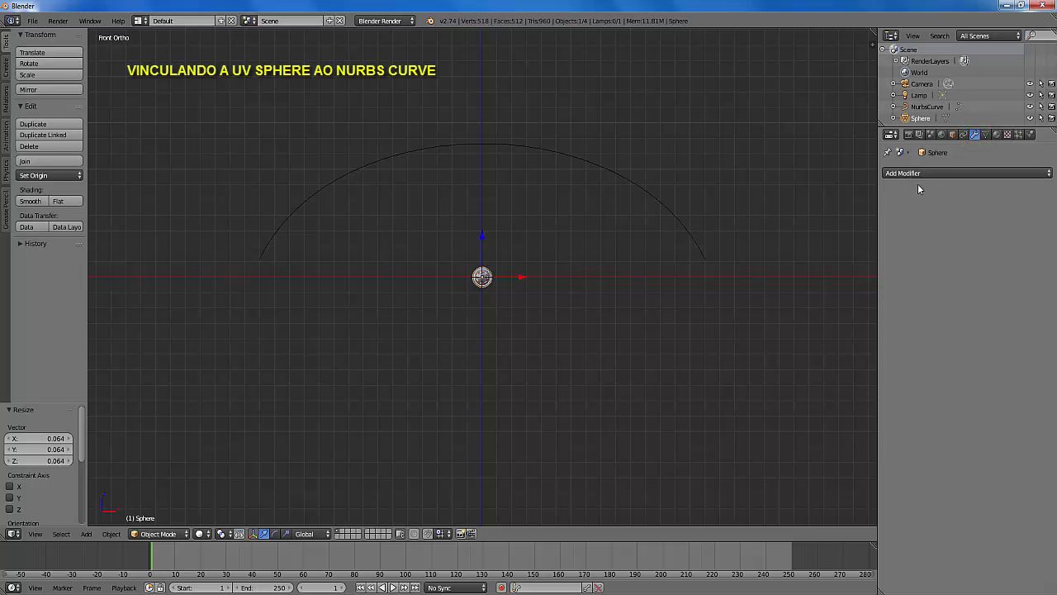
click(952, 173)
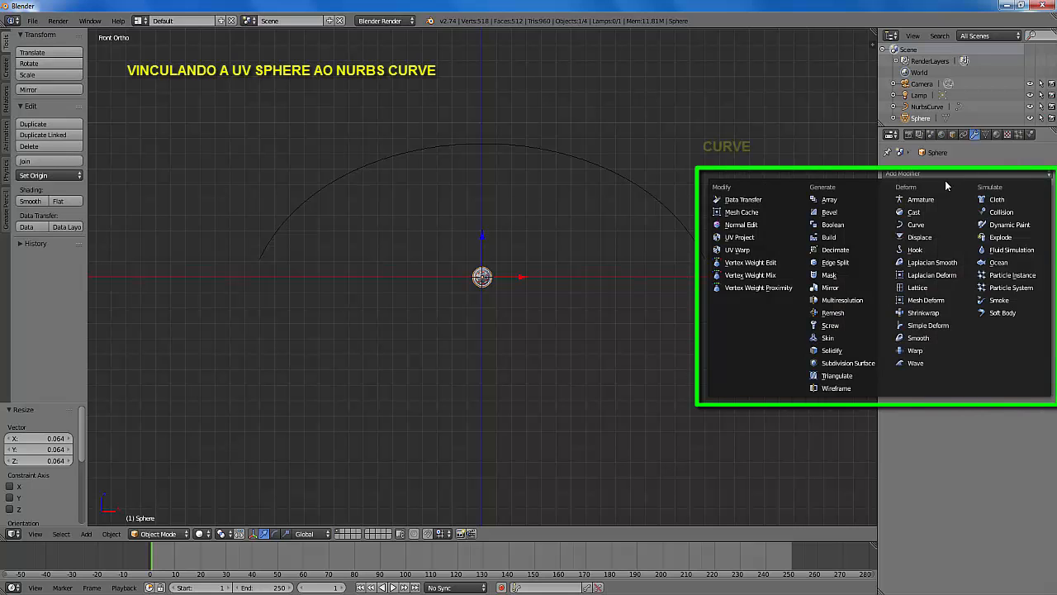
click(925, 226)
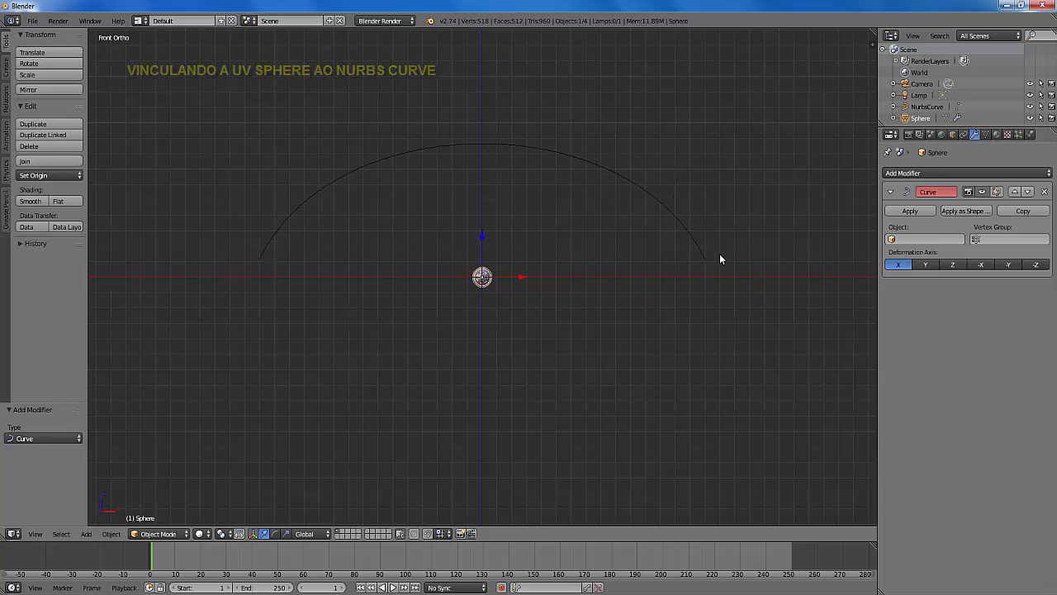
click(927, 239)
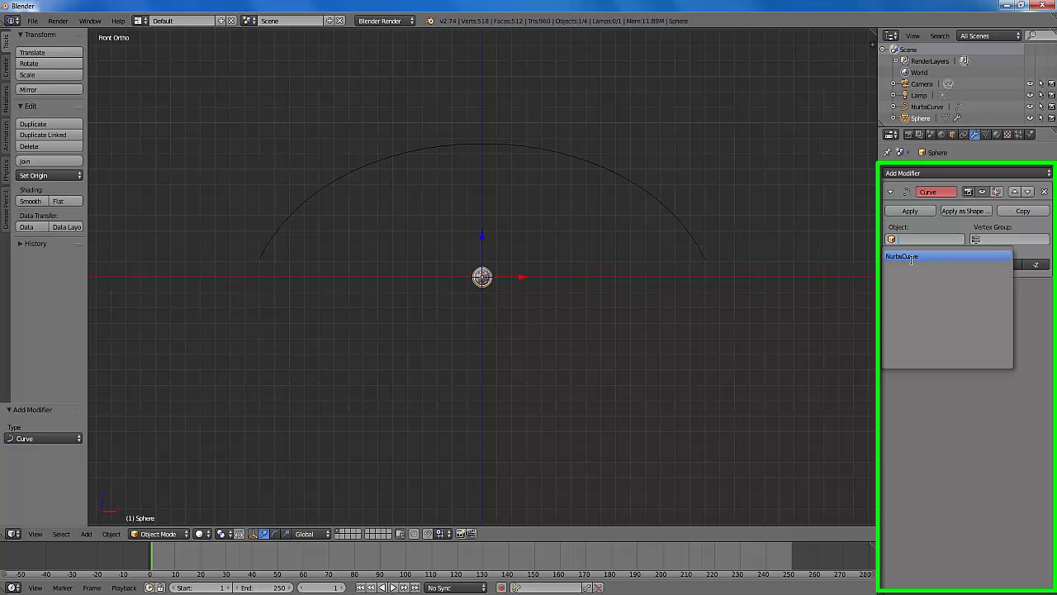
click(908, 257)
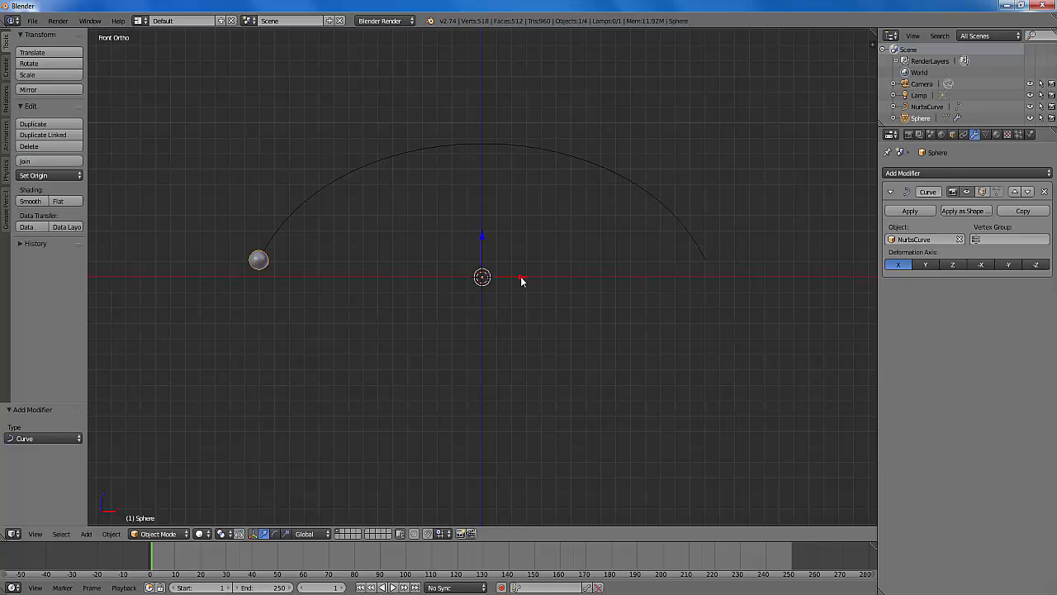
Move the sphere about -0.022 along the X axis to the curve's start and apply smooth shading to it.
drag(521, 281, 518, 409)
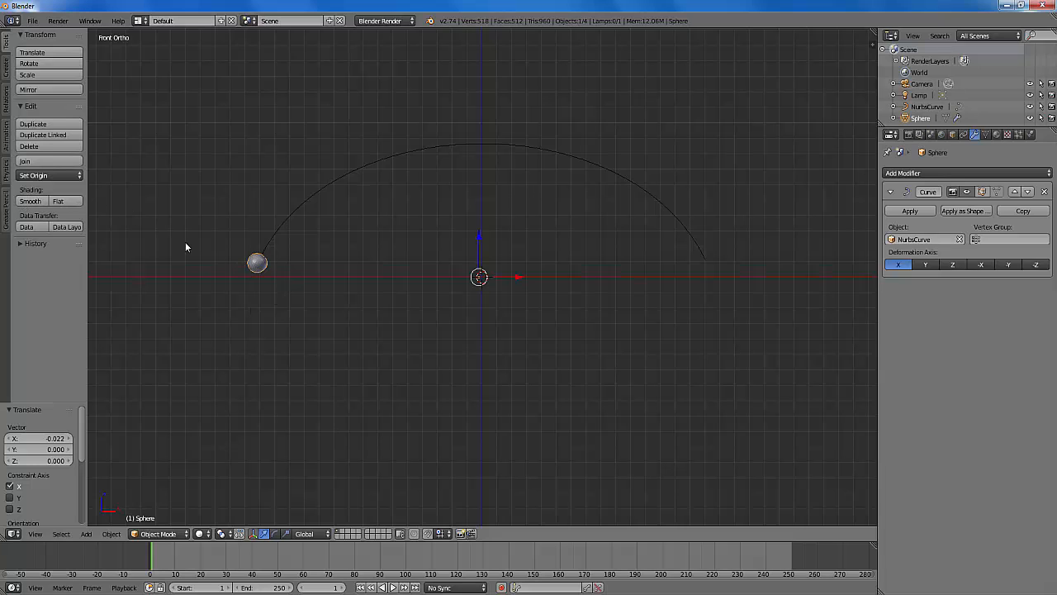
click(32, 201)
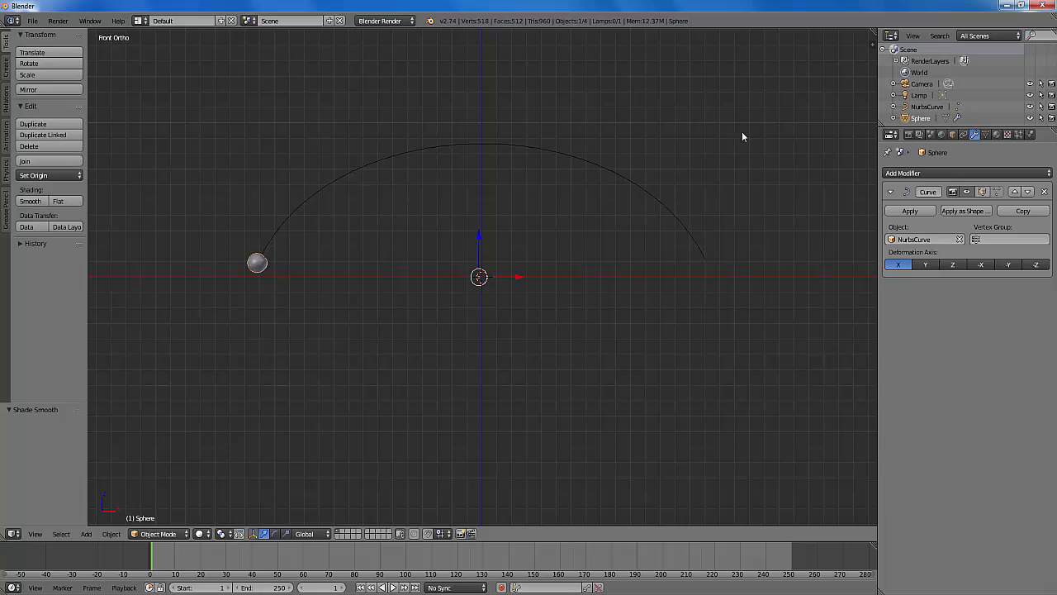
Create a new material for the sphere with a pale yellow diffuse color and an Emit value of 0.51.
click(998, 135)
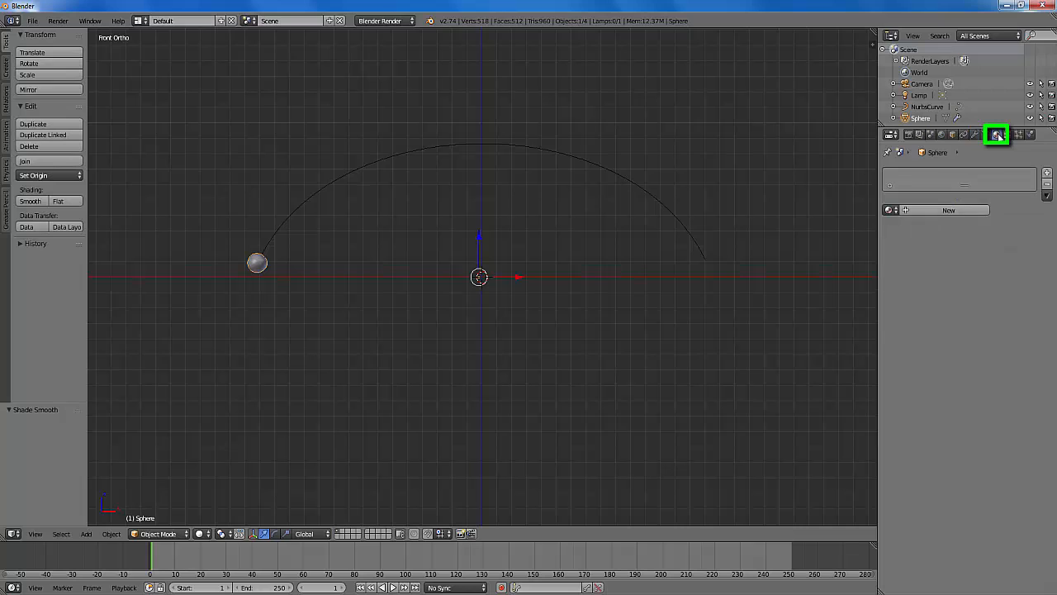
click(949, 210)
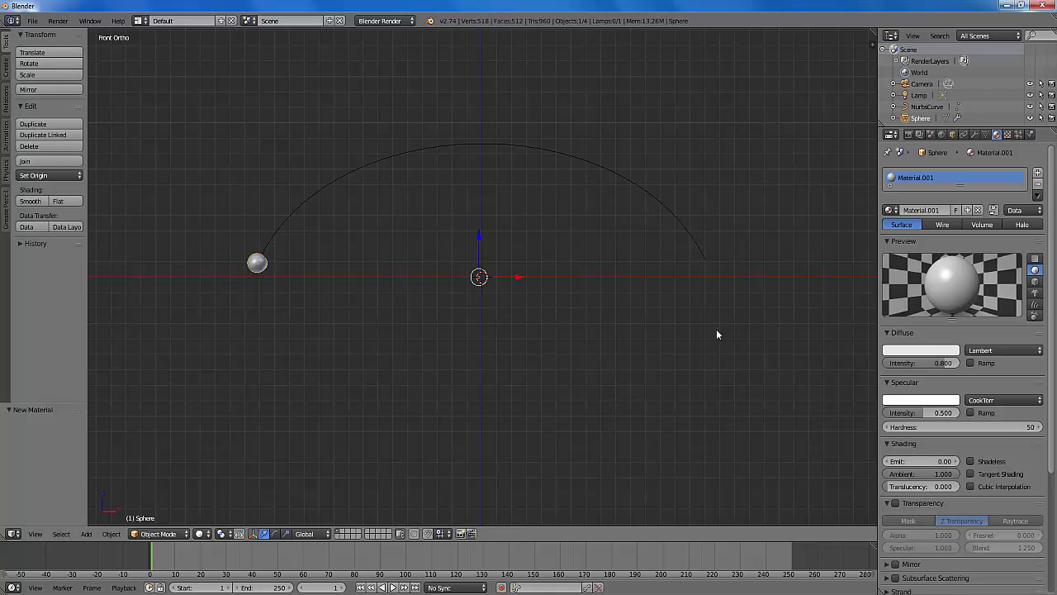
click(923, 350)
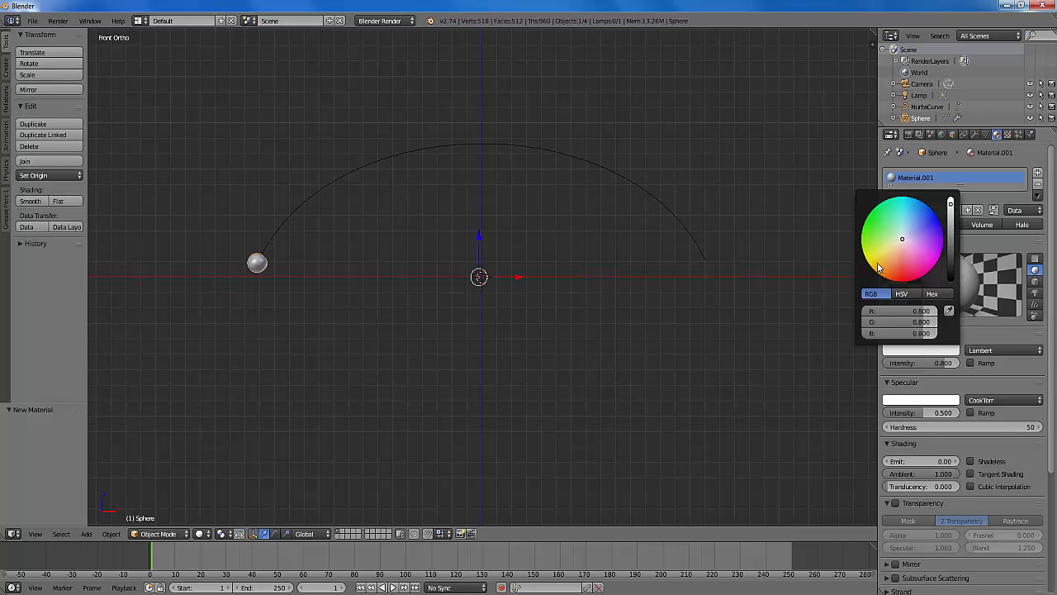
click(886, 255)
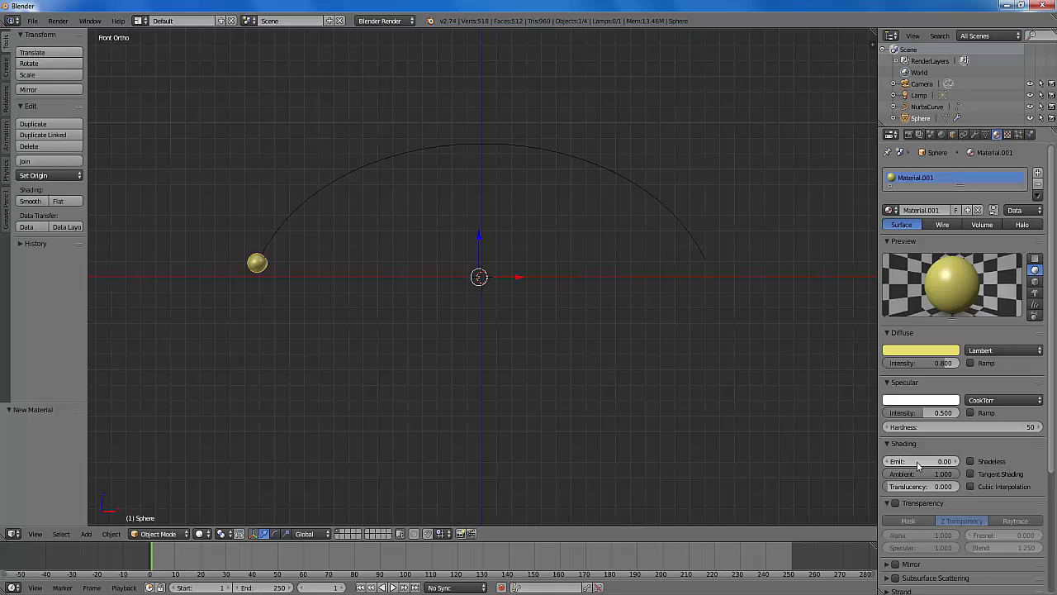
drag(917, 462, 959, 463)
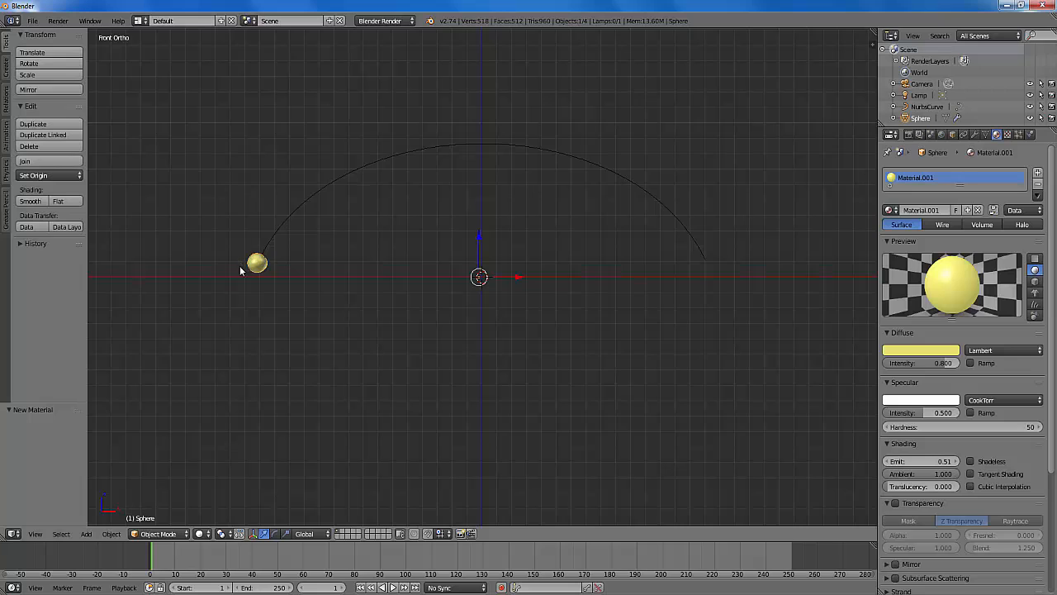
Snap the 3D cursor to the center and set the animation's end frame to 200.
key(shift+s)
click(354, 223)
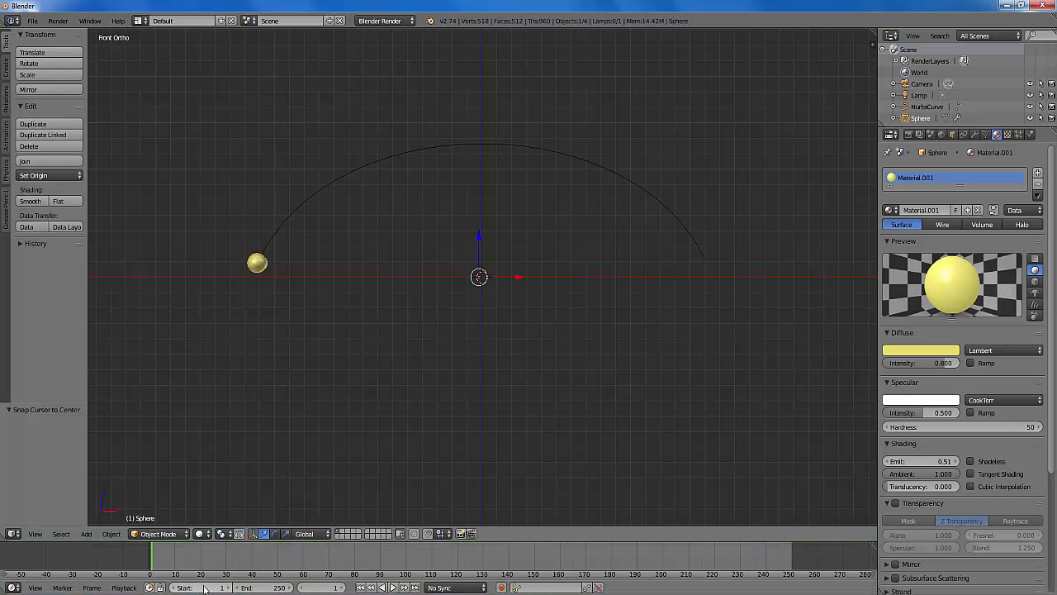
click(268, 588)
text(2)
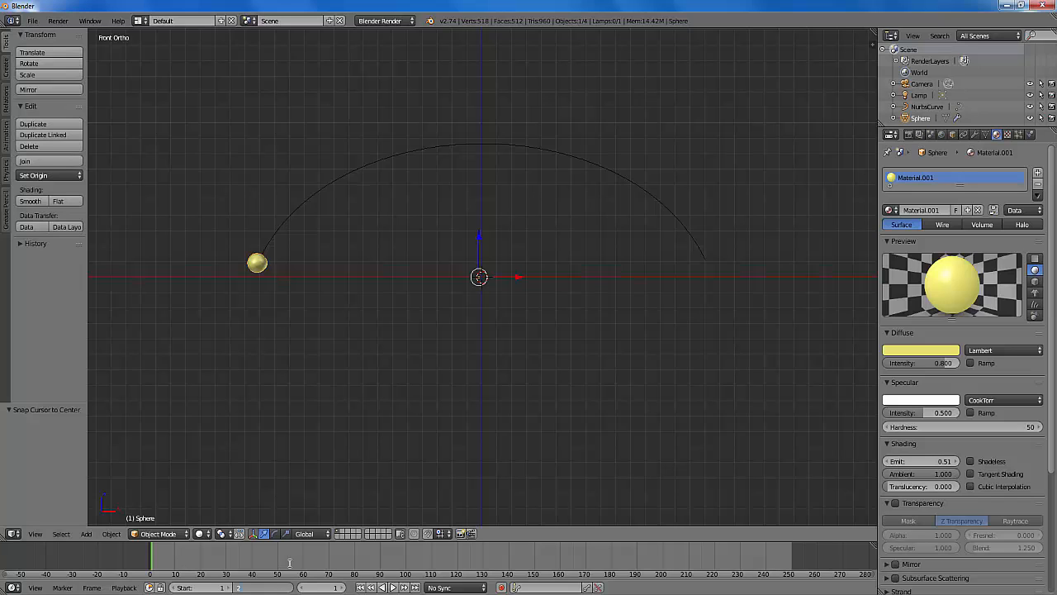
text(00)
key(Return)
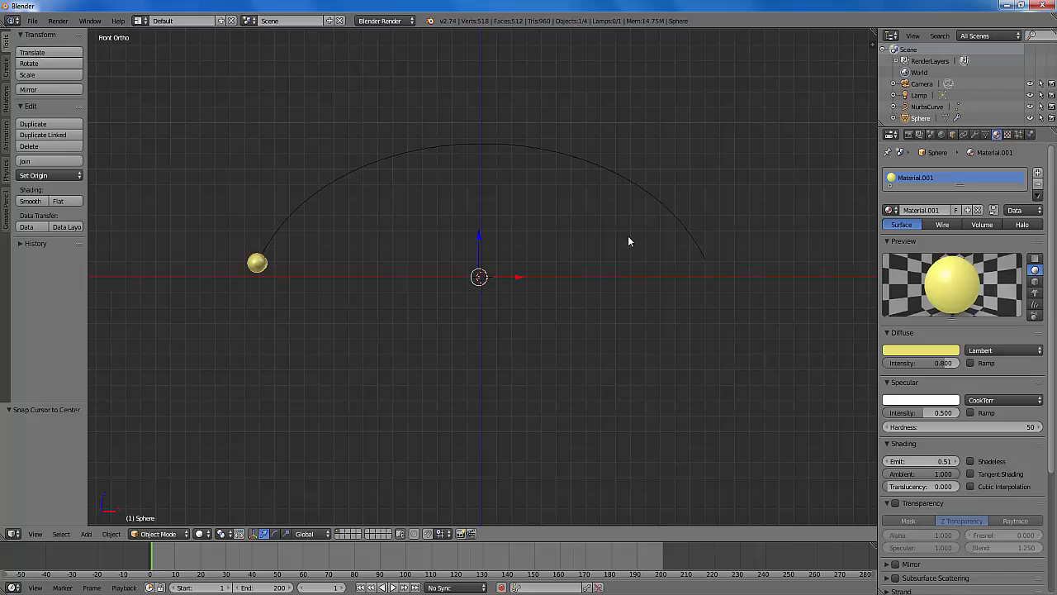
Insert a LocRotScale keyframe for the sphere at frame 1, and keyframe it at frame 200 moved along X to the curve's opposite end.
key(i)
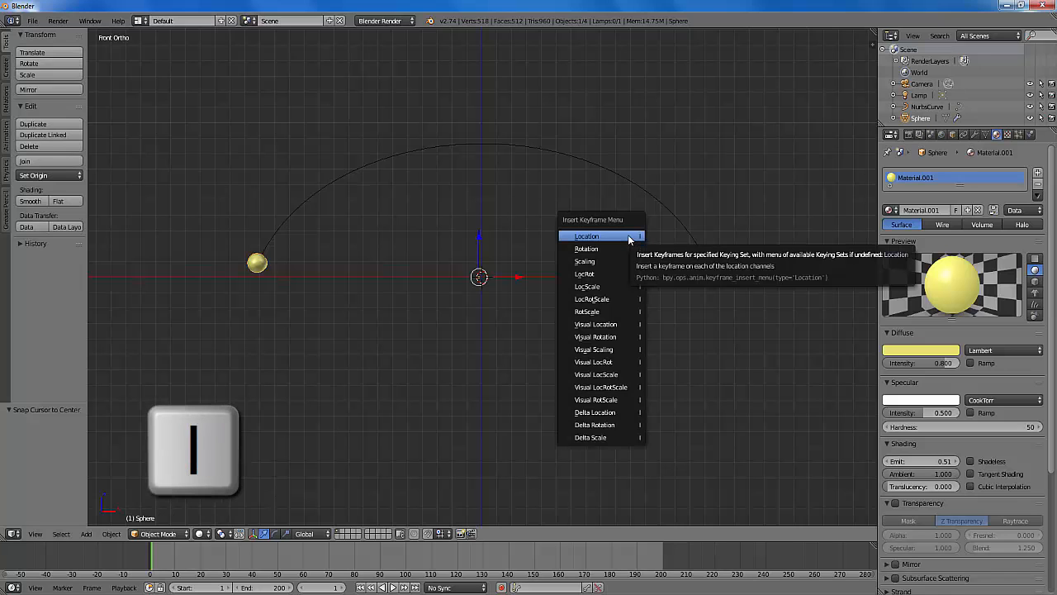
click(608, 299)
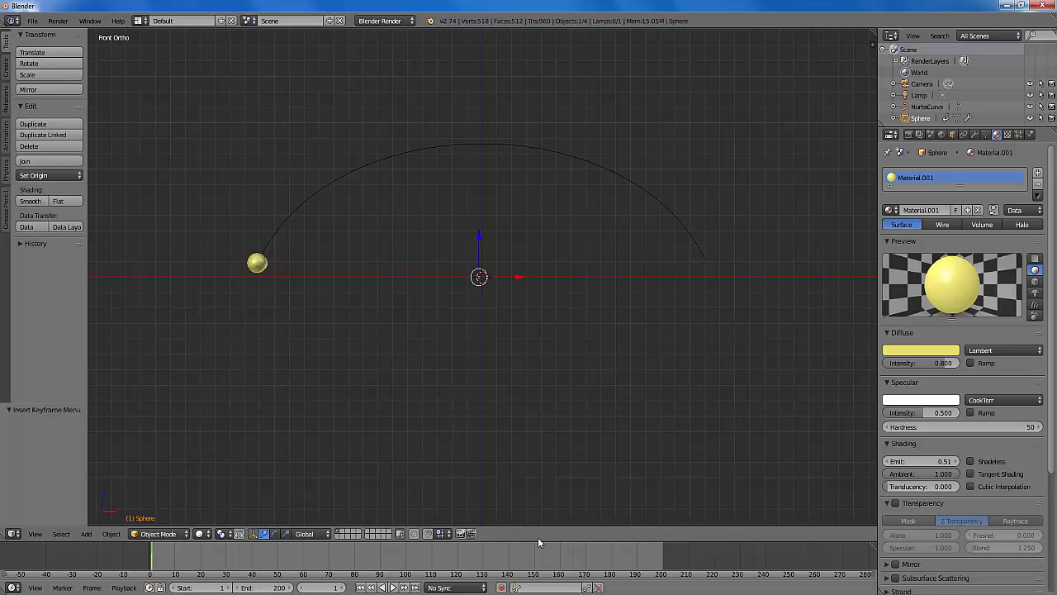
click(662, 558)
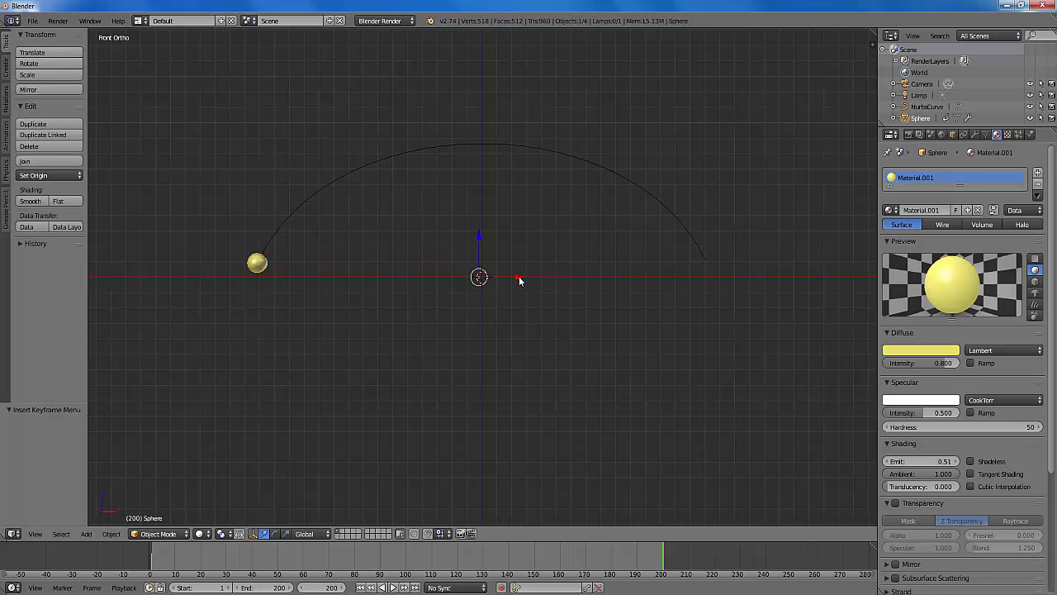
drag(518, 281, 254, 278)
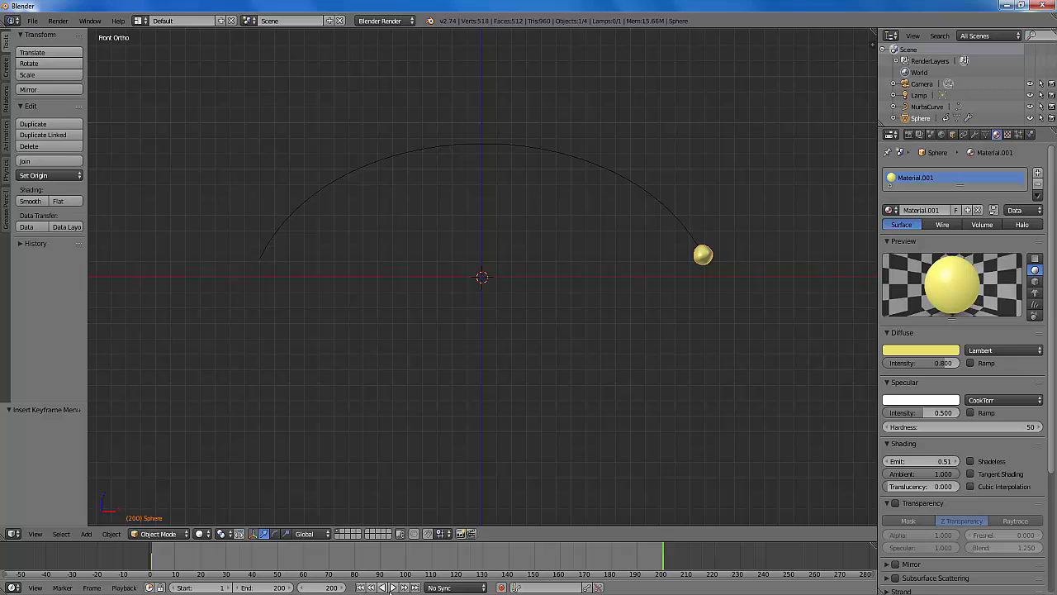
Play the animation from the first frame to check the sphere's travel along the curve, and stop playback.
click(360, 587)
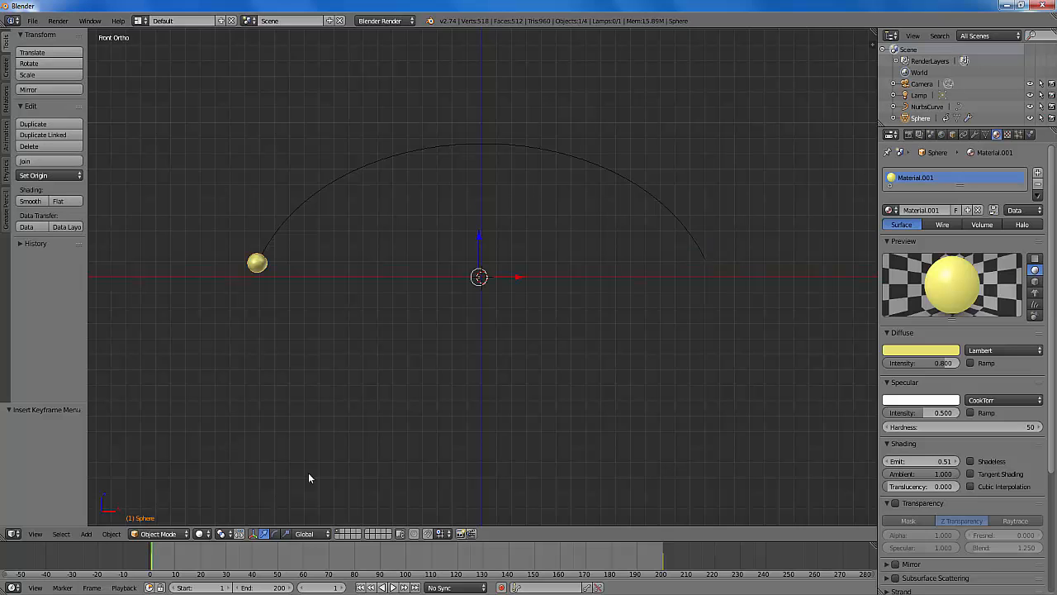
click(393, 587)
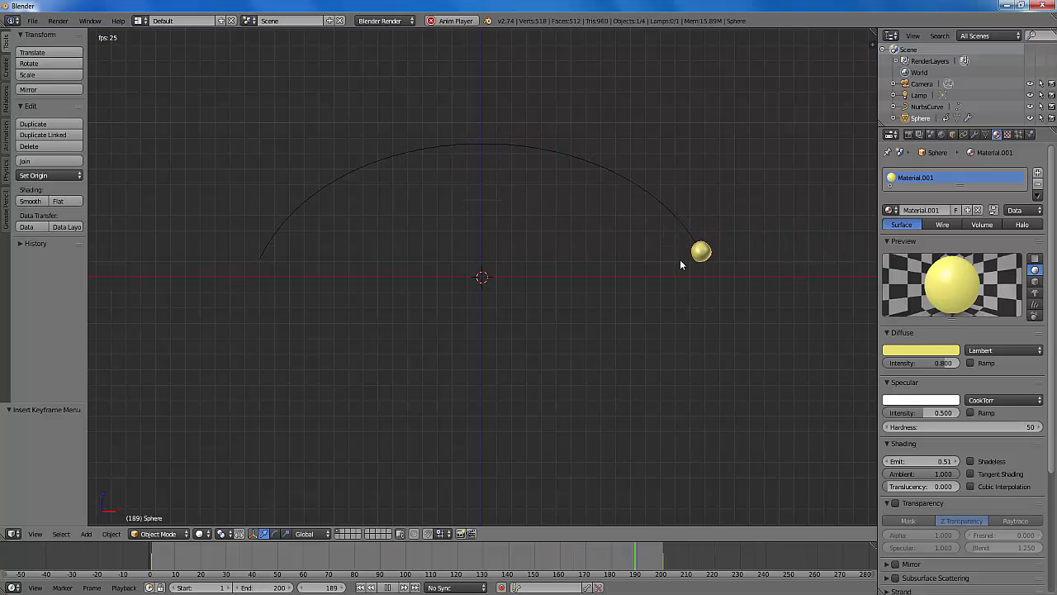
key(Escape)
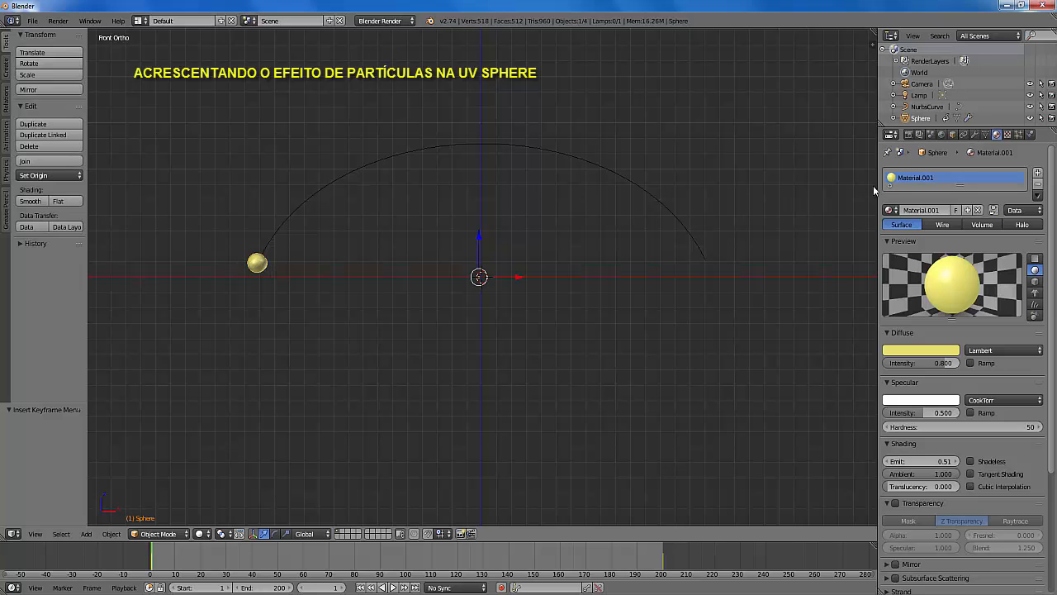
Widen the properties area and add a new particle system of type Emitter to the sphere.
drag(876, 191, 831, 182)
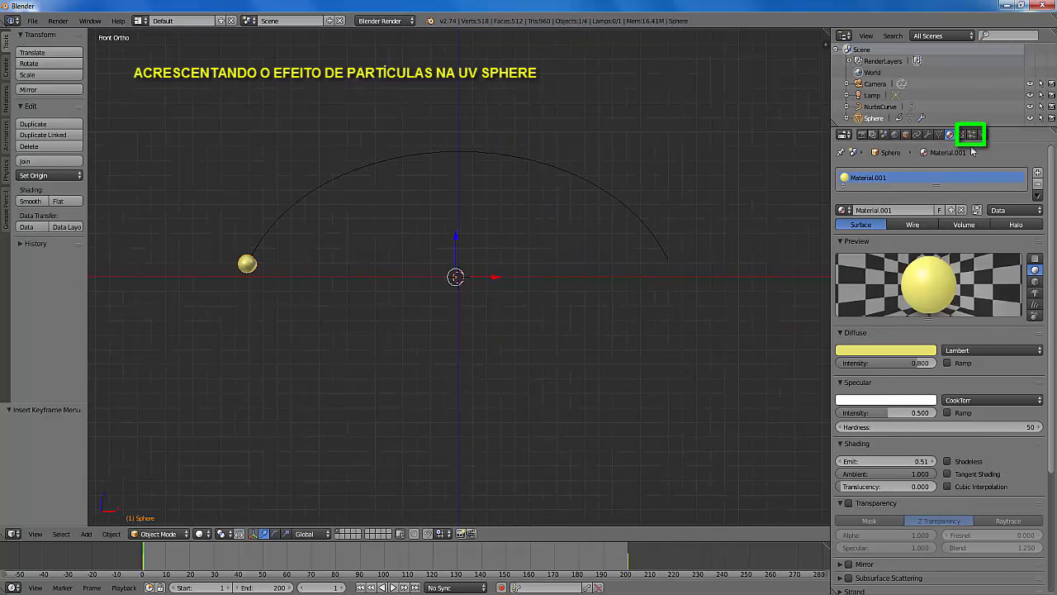
click(972, 134)
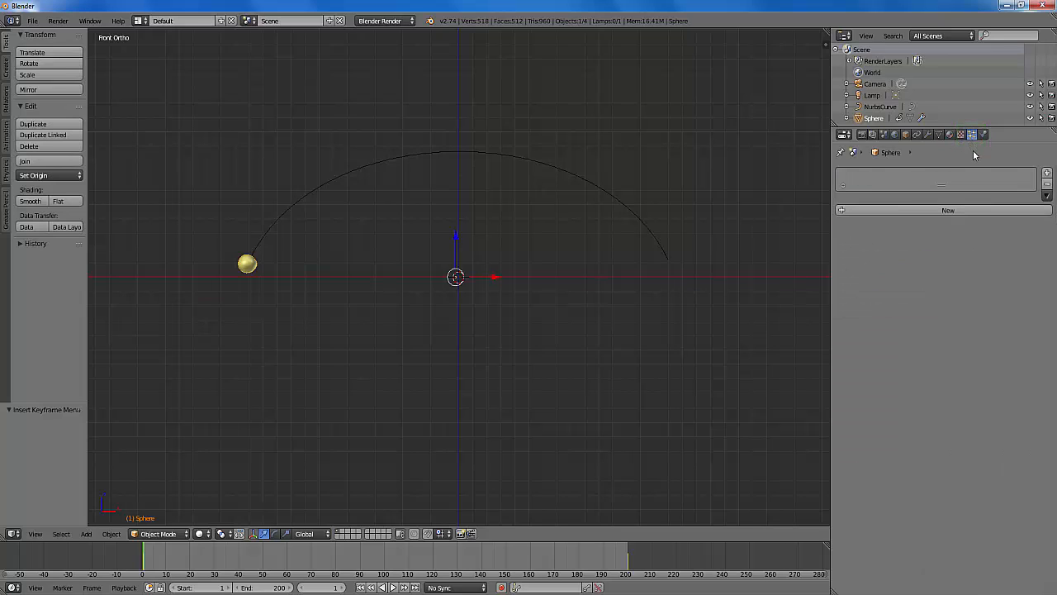
click(947, 209)
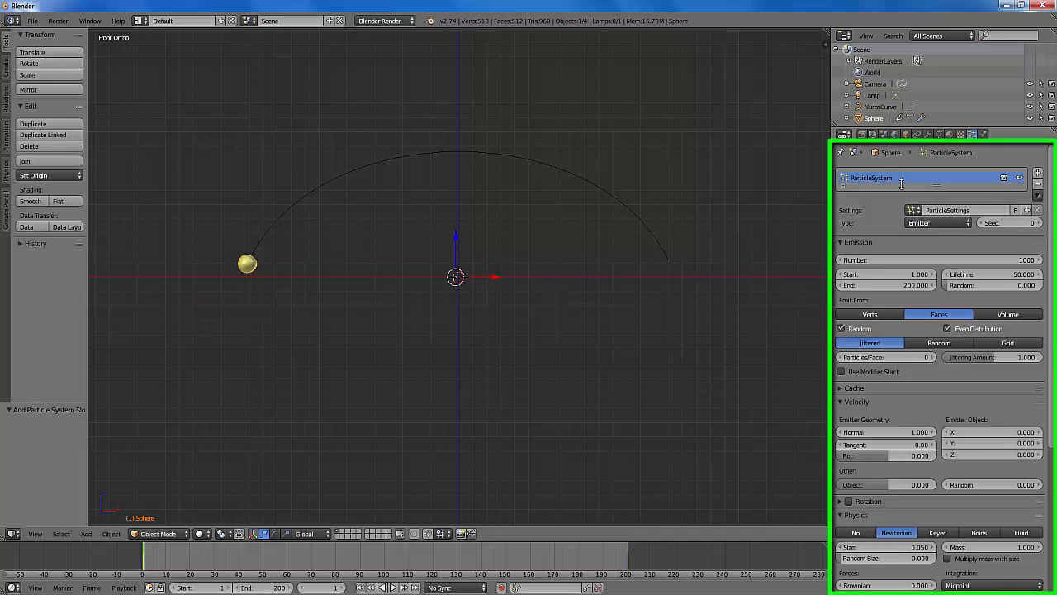
click(969, 222)
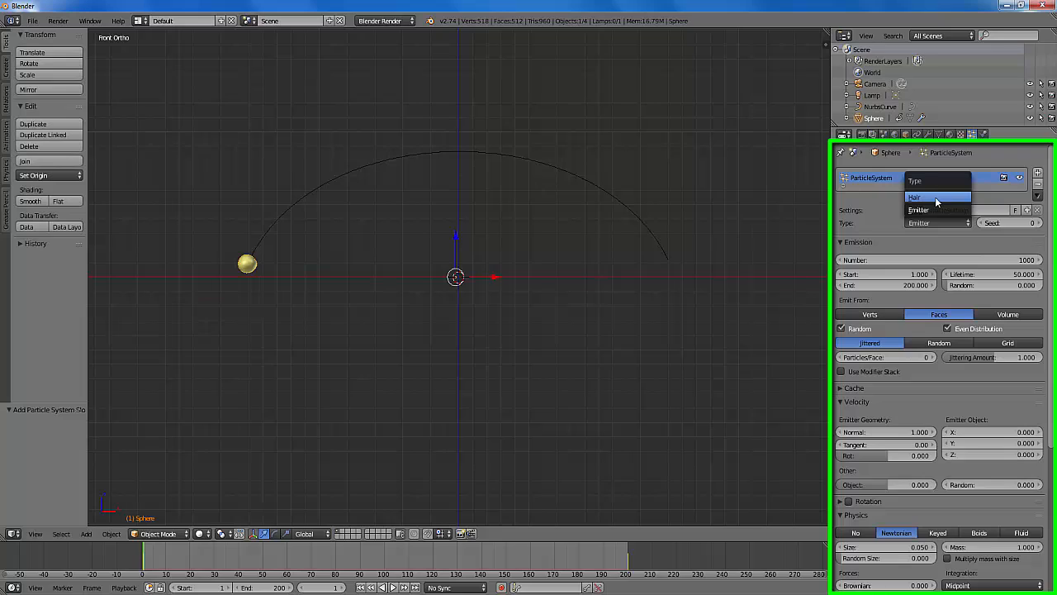
click(926, 236)
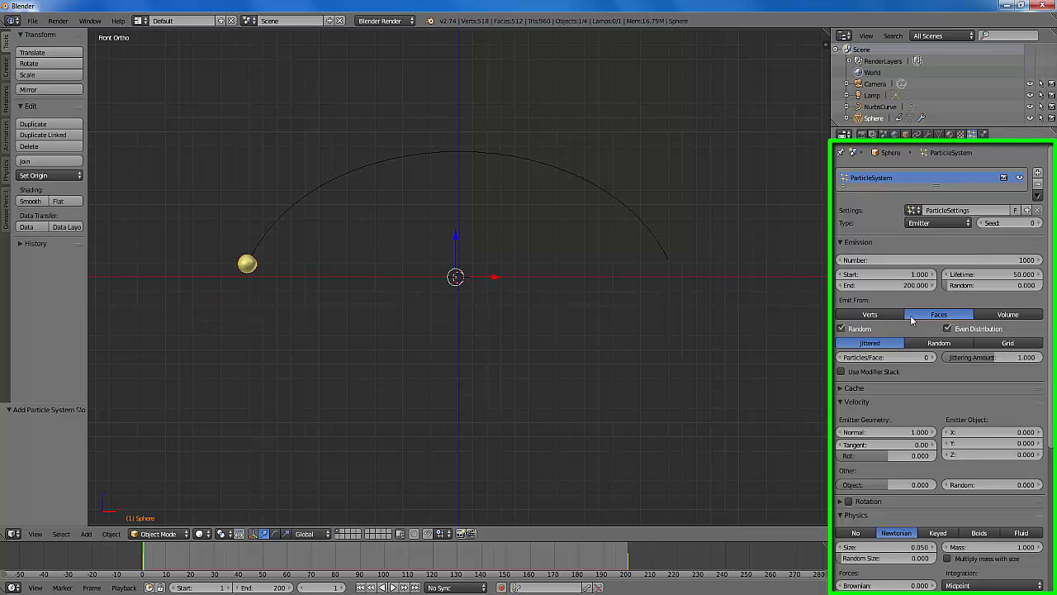
Set the particle lifetime to 190 and emit from Volume with Random distribution.
click(999, 273)
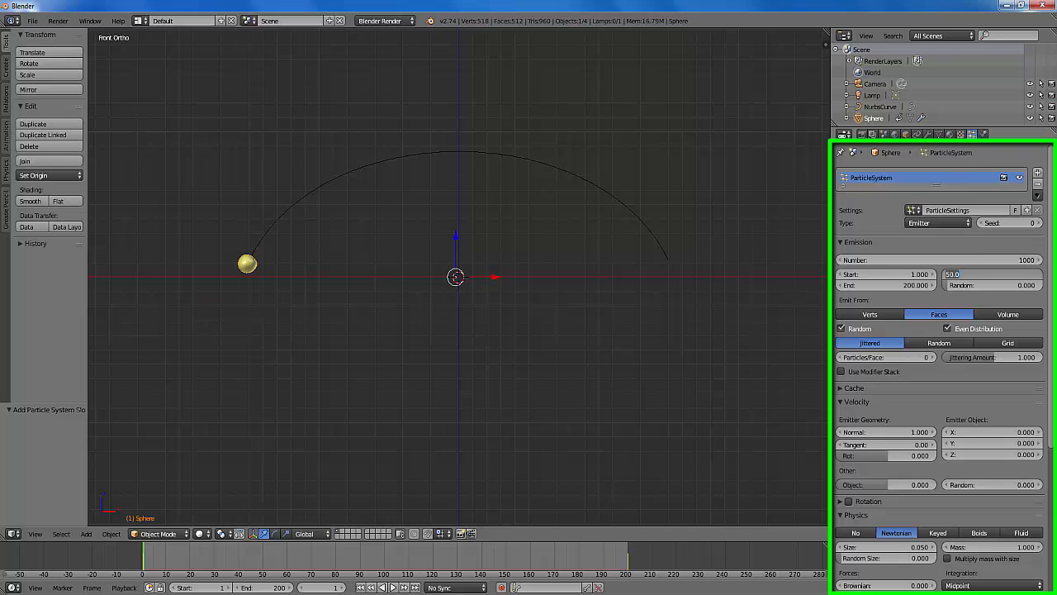
text(190)
key(Return)
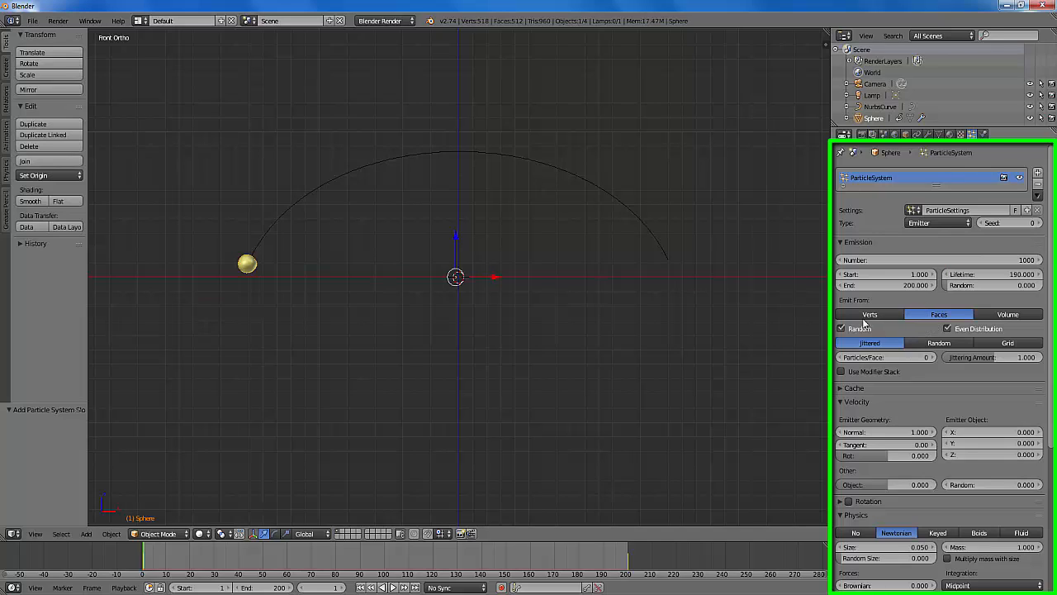
click(1007, 315)
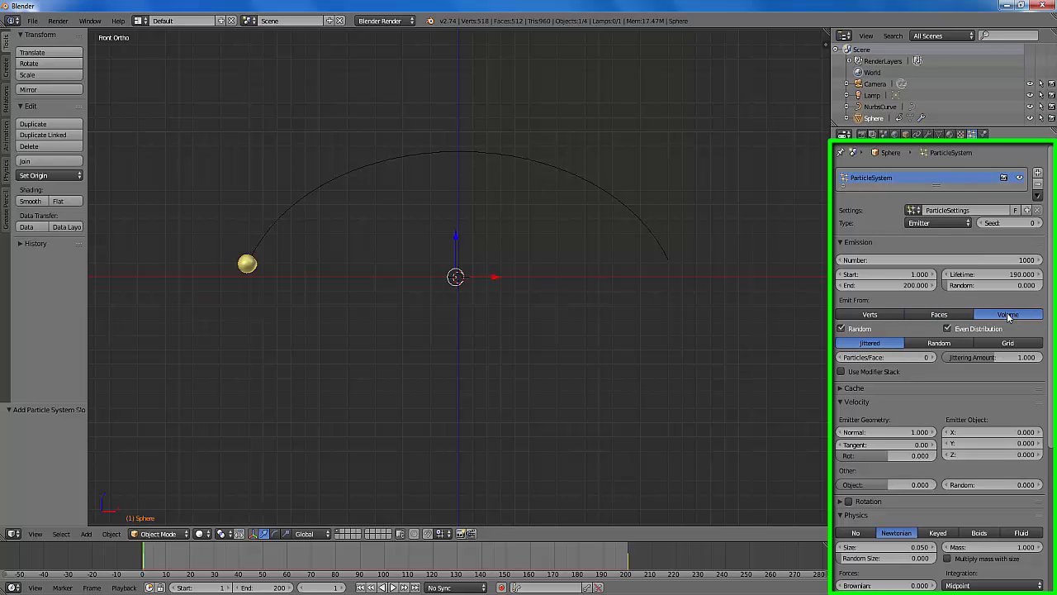
click(947, 343)
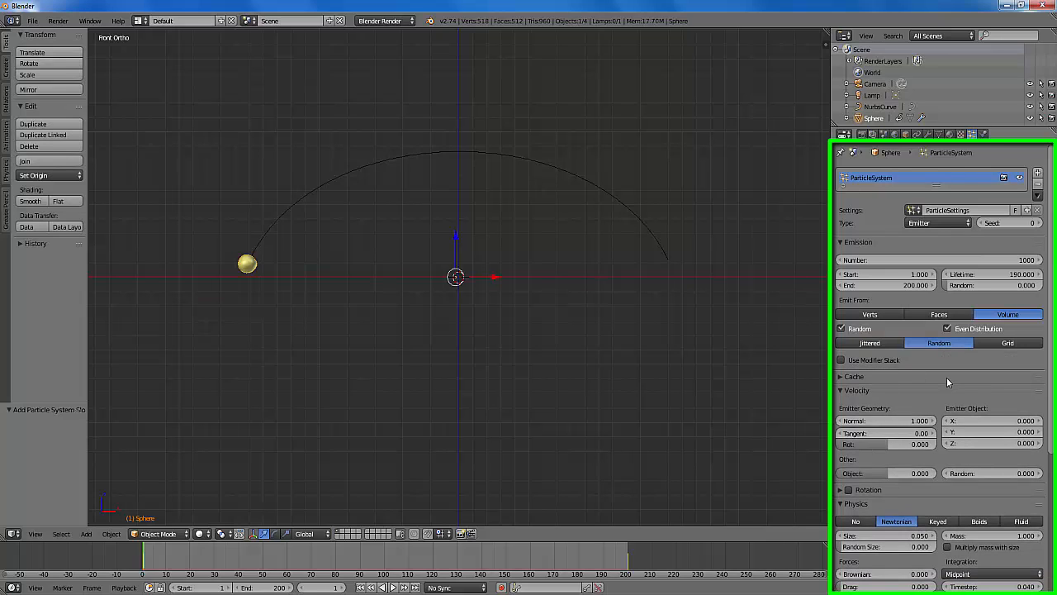
Set the particle system's gravity field weight to 0.
scroll(947, 377, down, 5)
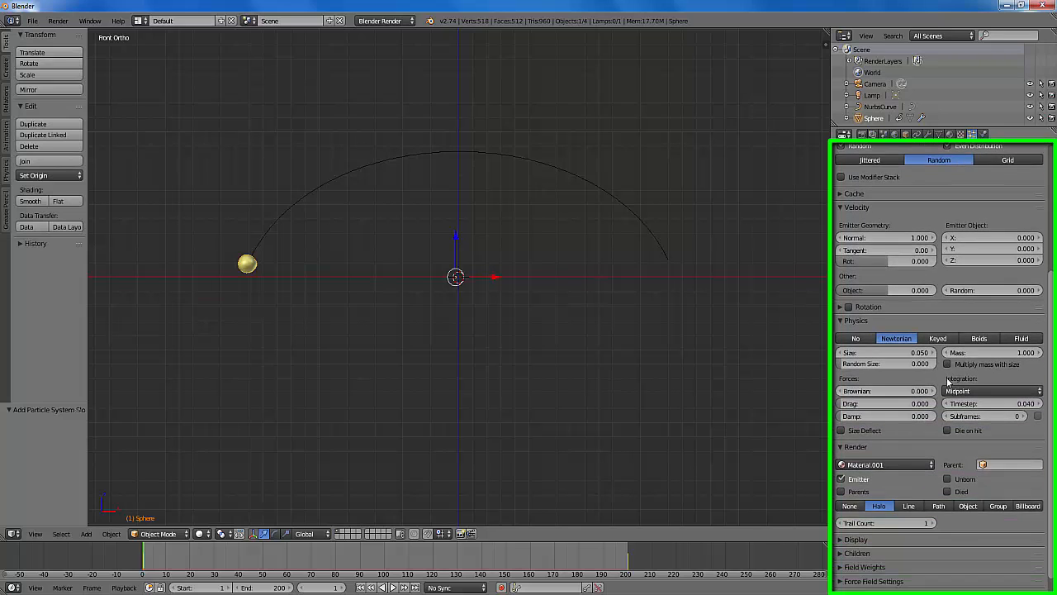
scroll(949, 381, down, 1)
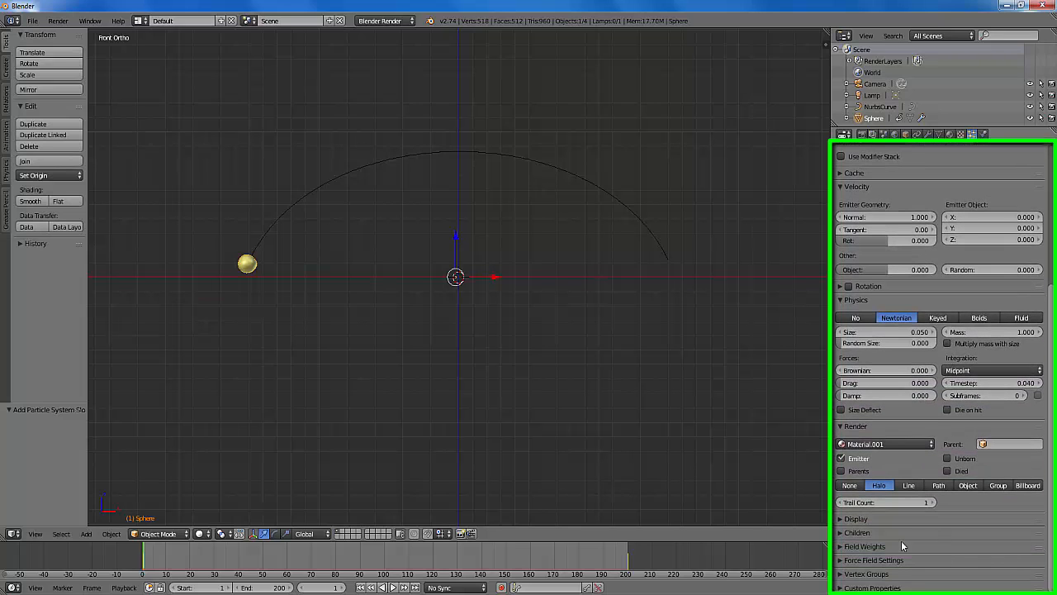
click(840, 548)
scroll(842, 549, down, 3)
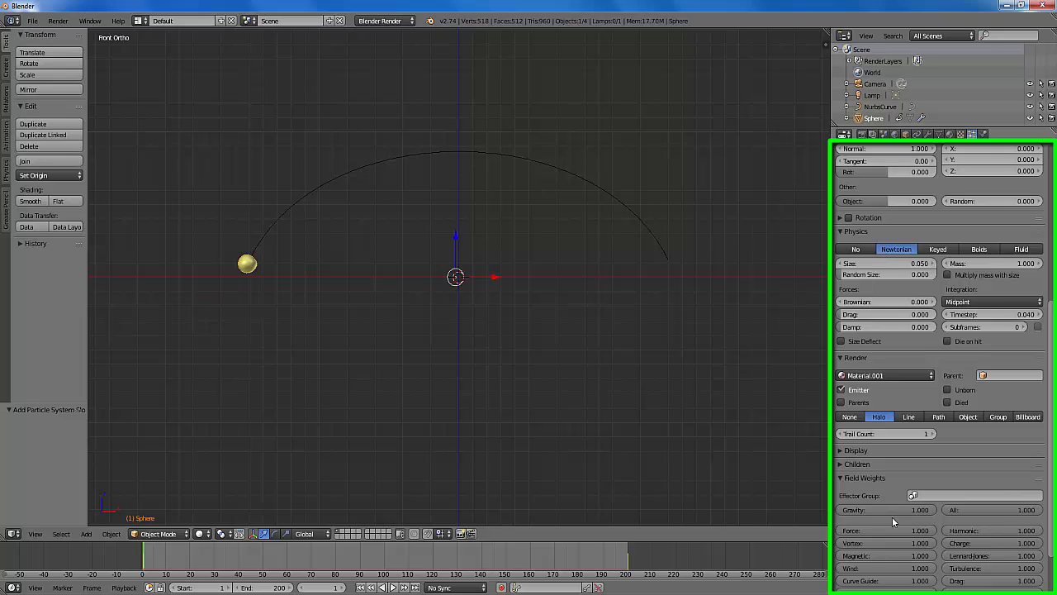
click(882, 509)
text(0)
key(Return)
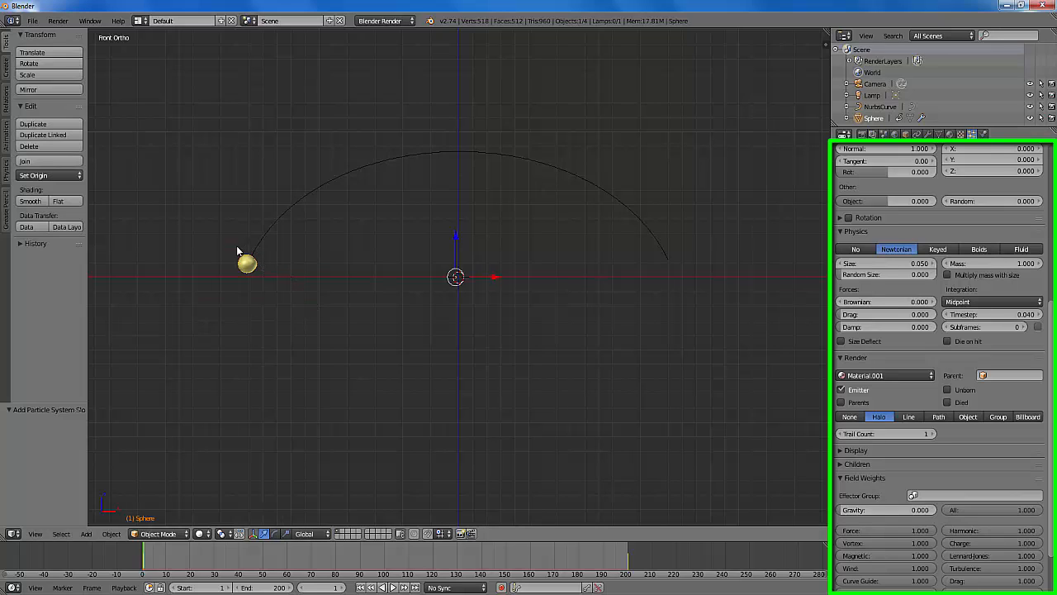
Play the animation to preview the particles emitted by the sphere, stop playback and return to the first frame.
click(392, 588)
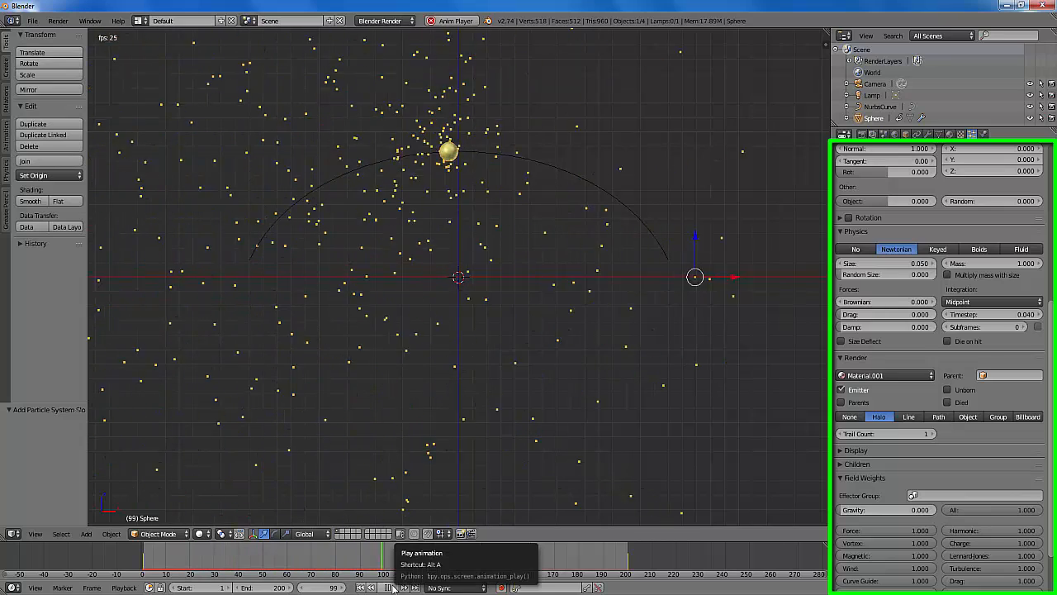
click(393, 587)
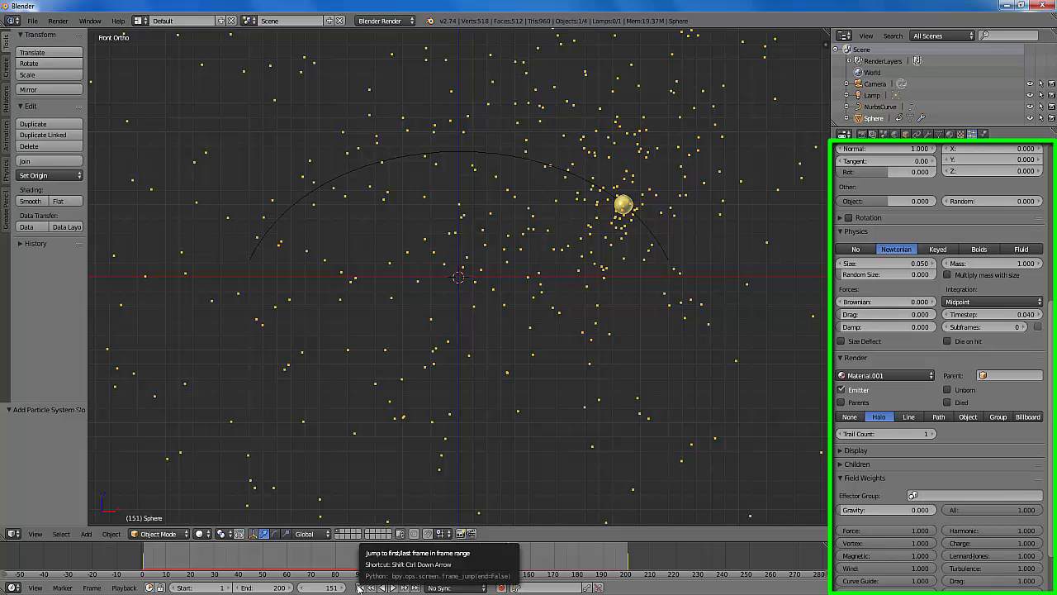
click(360, 588)
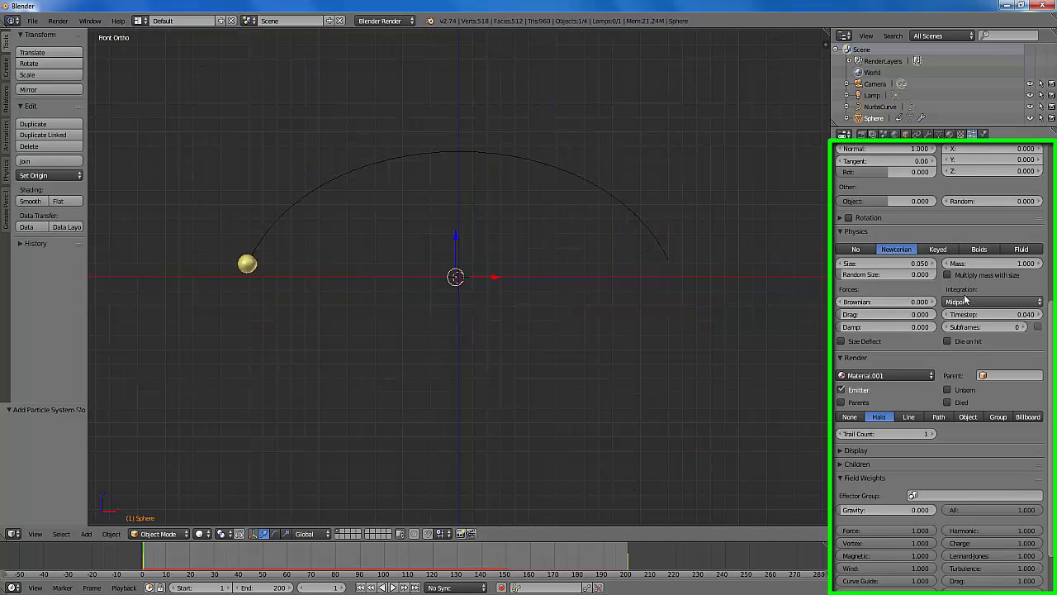
Set the particle system's Normal emission velocity to 0.3.
scroll(964, 298, up, 4)
scroll(964, 294, up, 5)
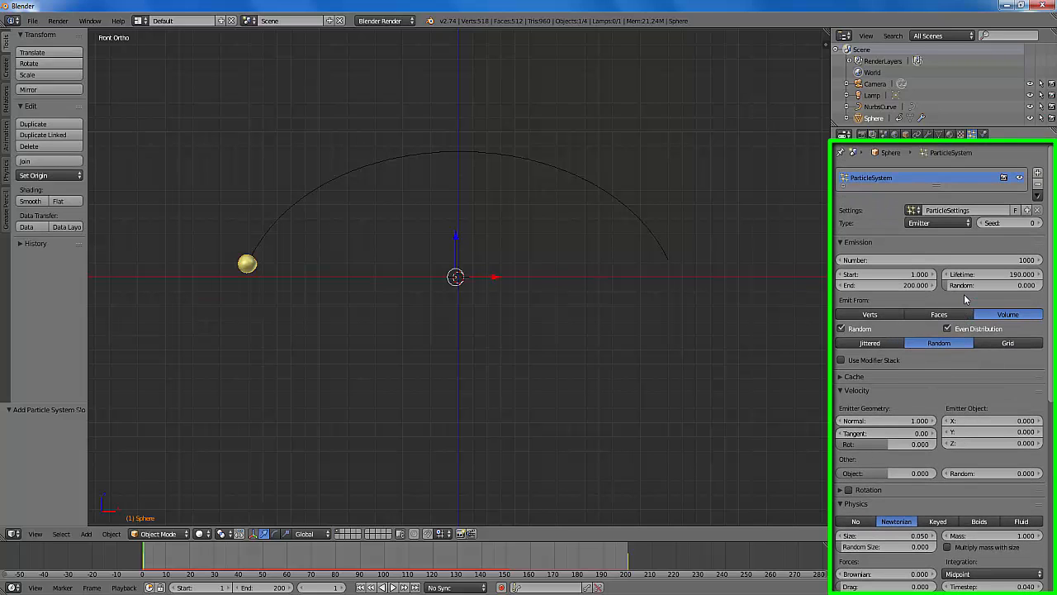
click(897, 423)
text(0.3)
key(Return)
Play the animation to check the slower particle spread, stop playback and go back to frame 1.
click(393, 587)
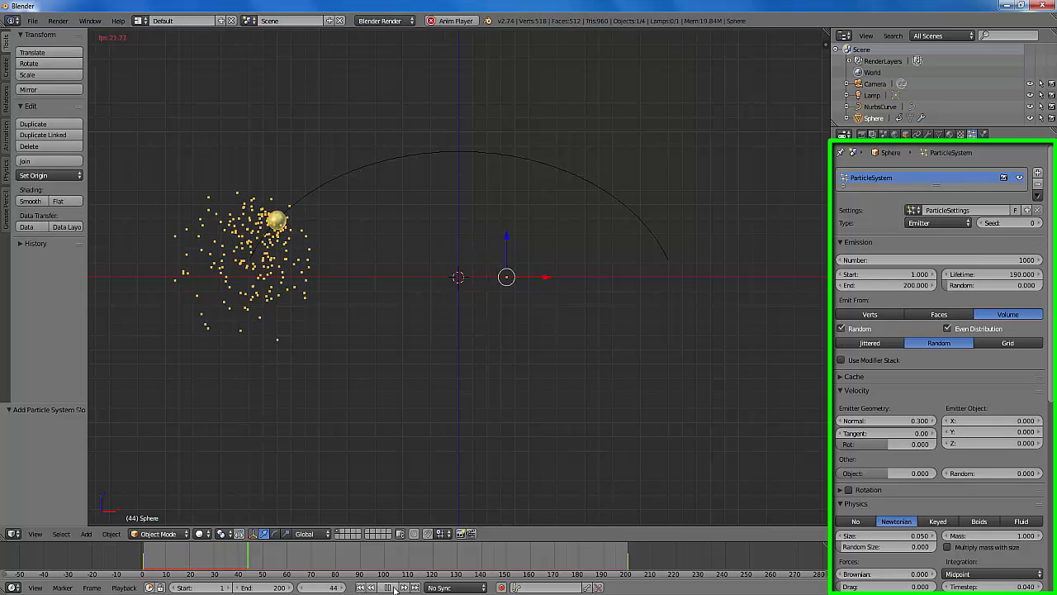
click(393, 587)
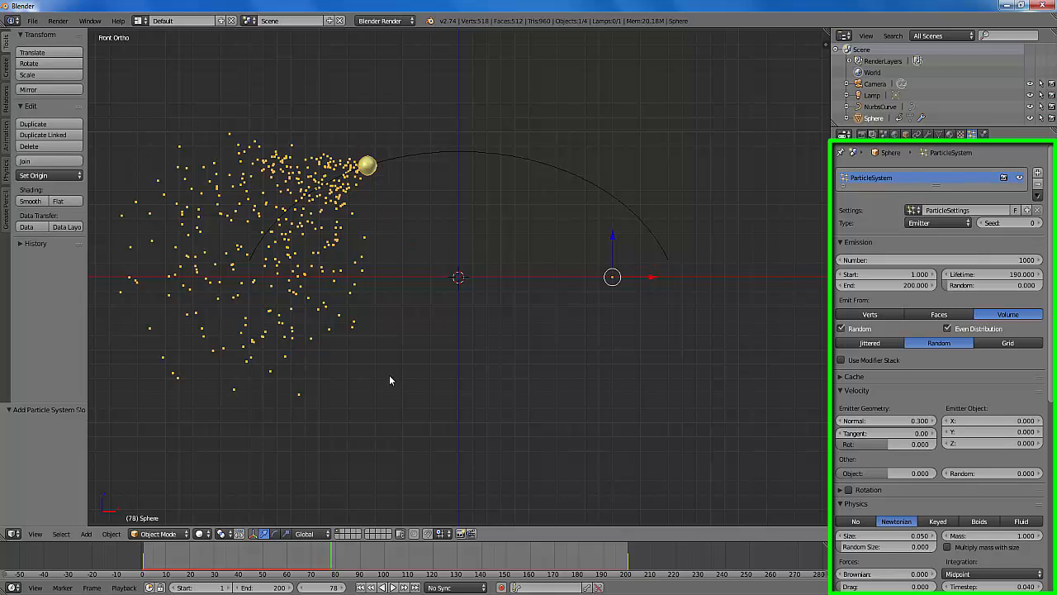
click(362, 588)
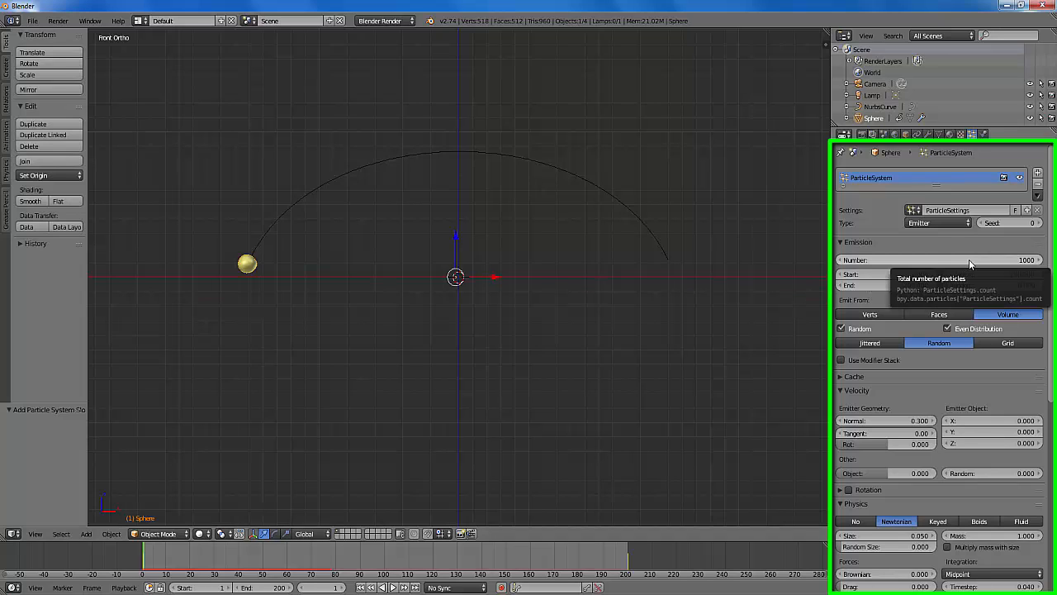
Set the total number of emitted particles to 5000.
click(916, 260)
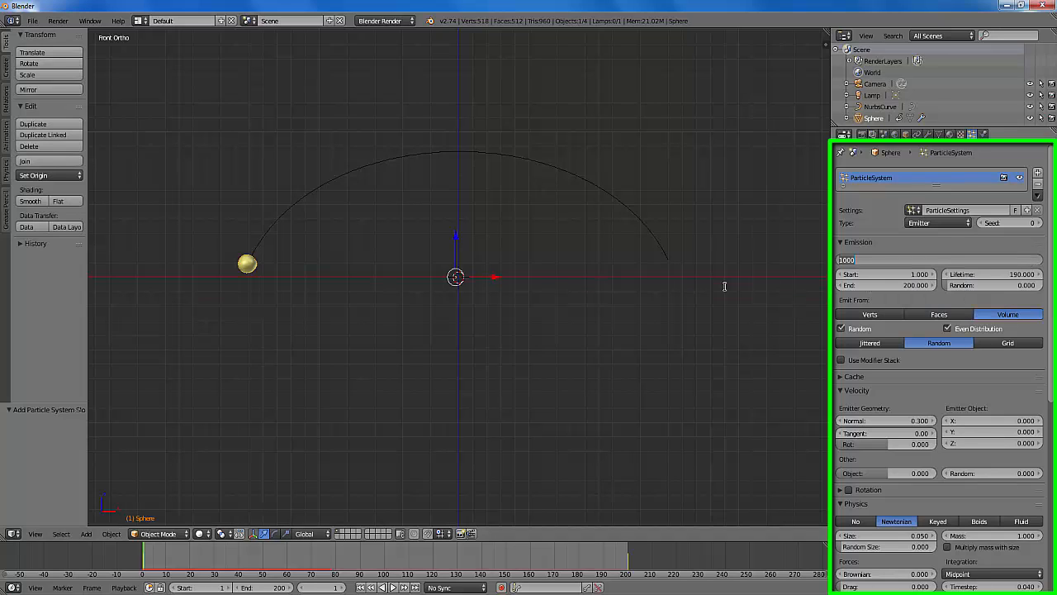
text(5000)
key(Return)
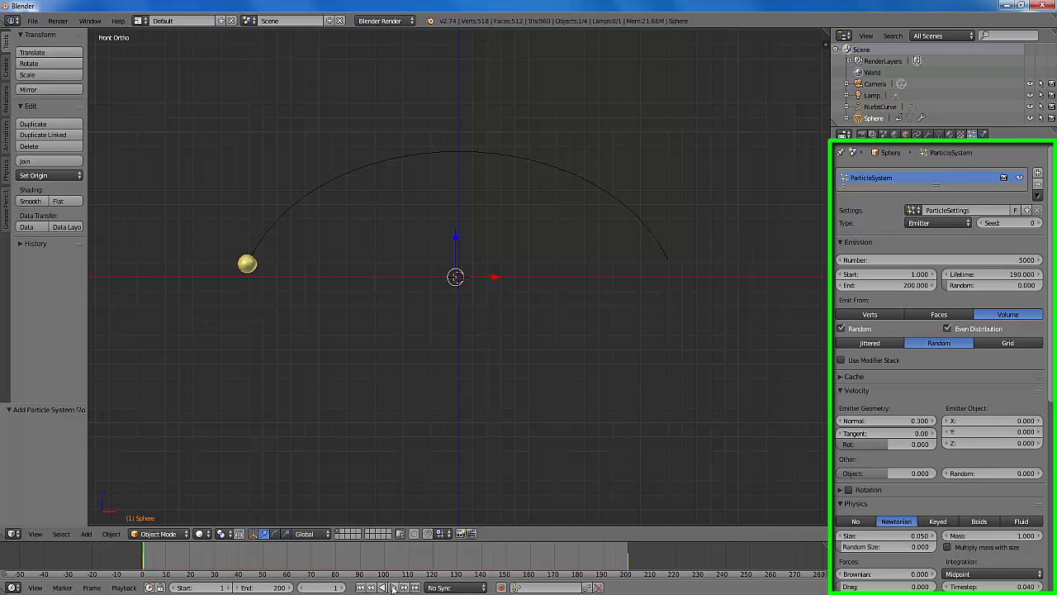
Preview the denser particle trail along the curve, stop playback and return to the first frame.
click(393, 587)
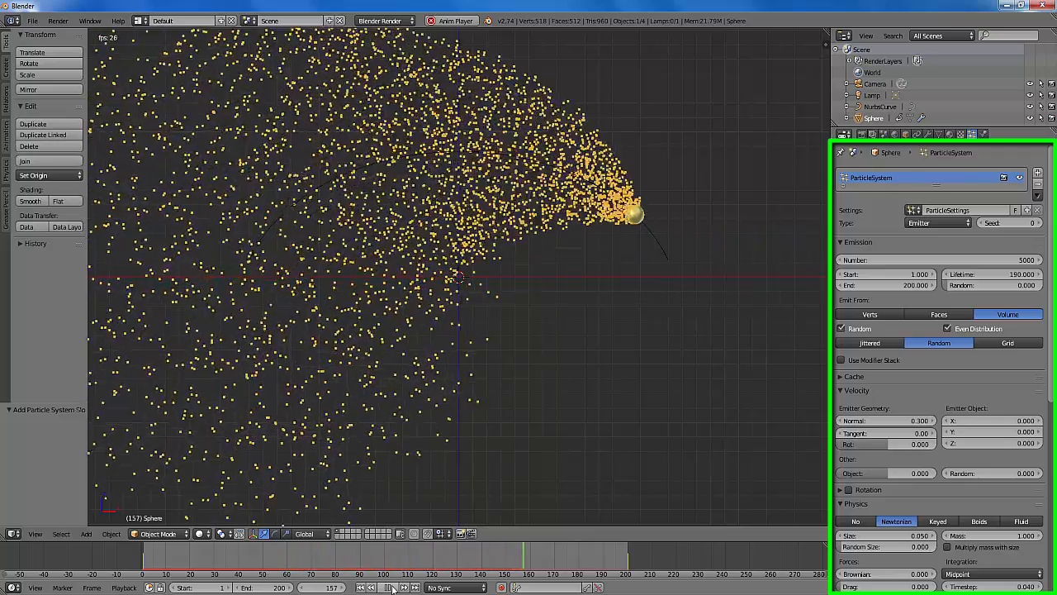
click(391, 588)
click(361, 587)
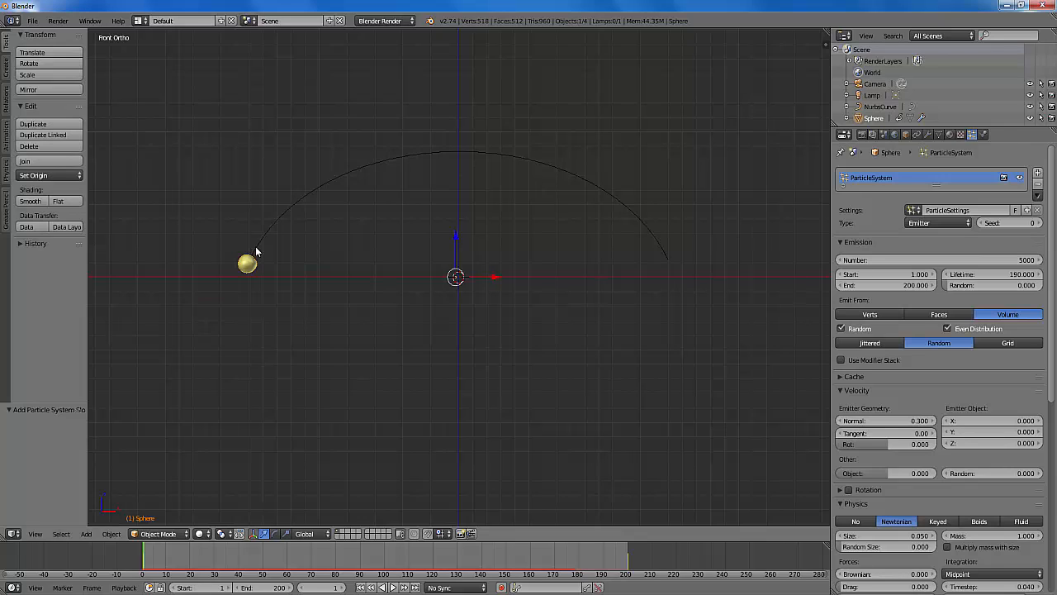
Play the animation to frame 33, test render that frame, close the render and review the particle render settings.
click(392, 587)
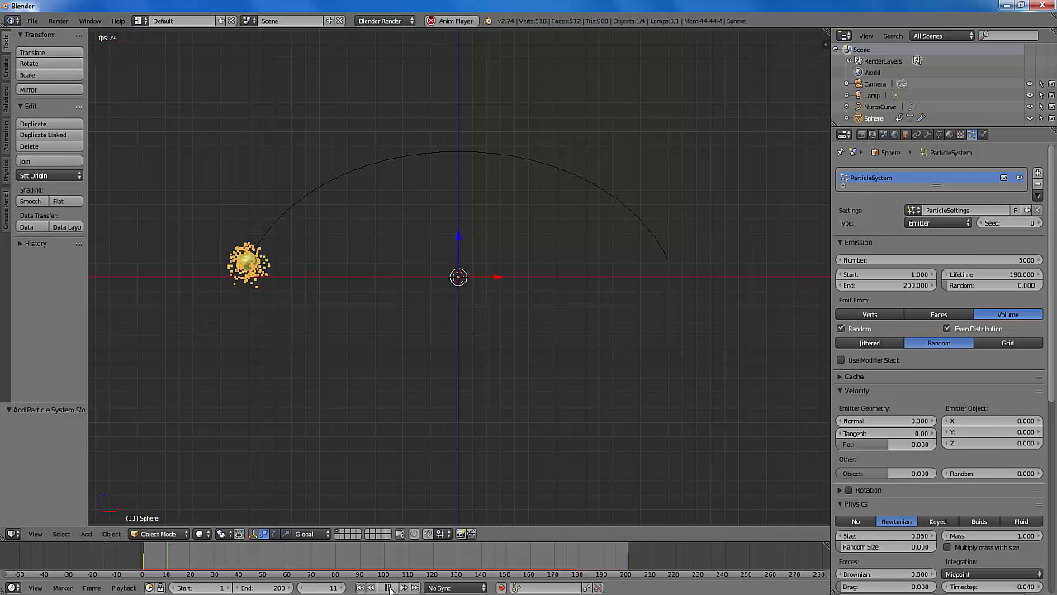
key(F12)
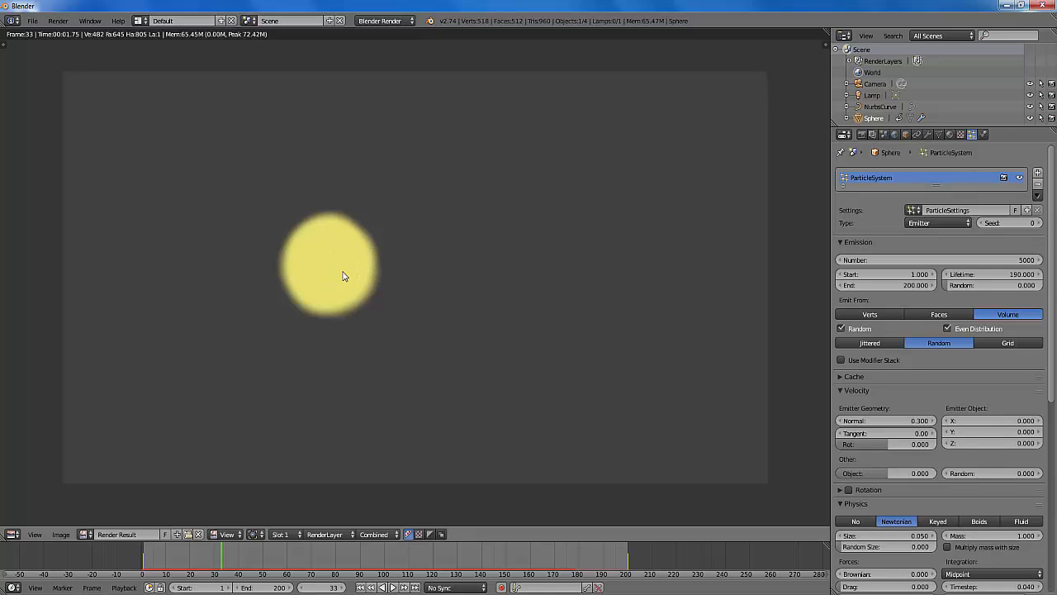
key(Escape)
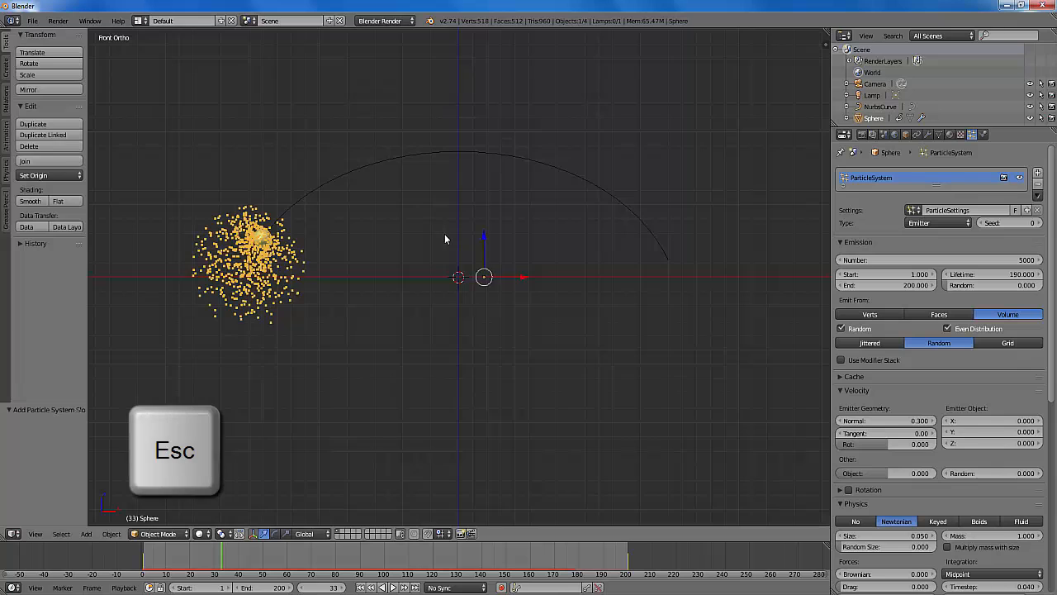
scroll(934, 352, down, 4)
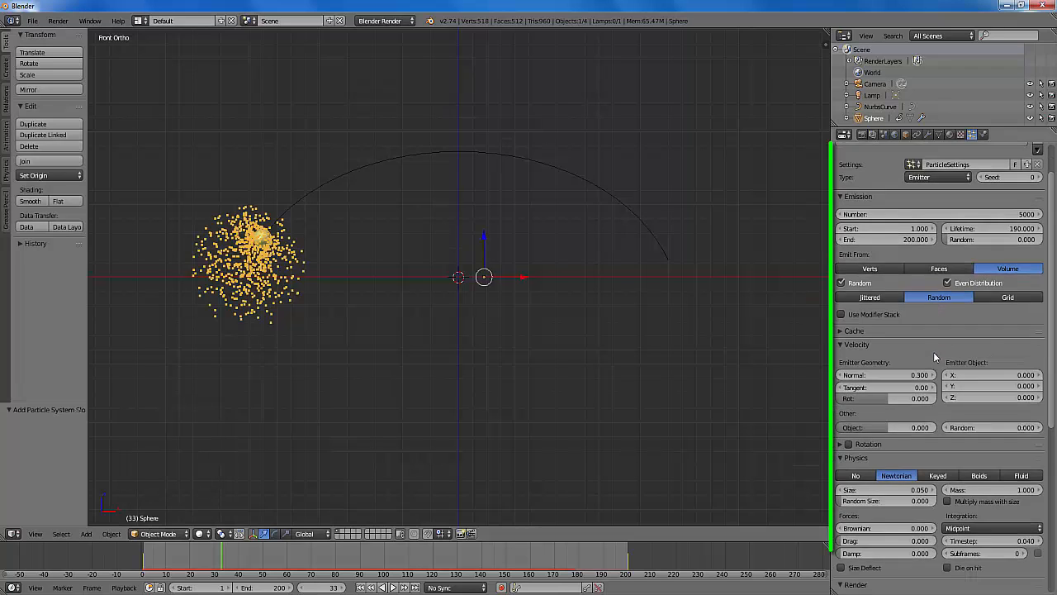
scroll(934, 355, down, 5)
scroll(934, 355, down, 3)
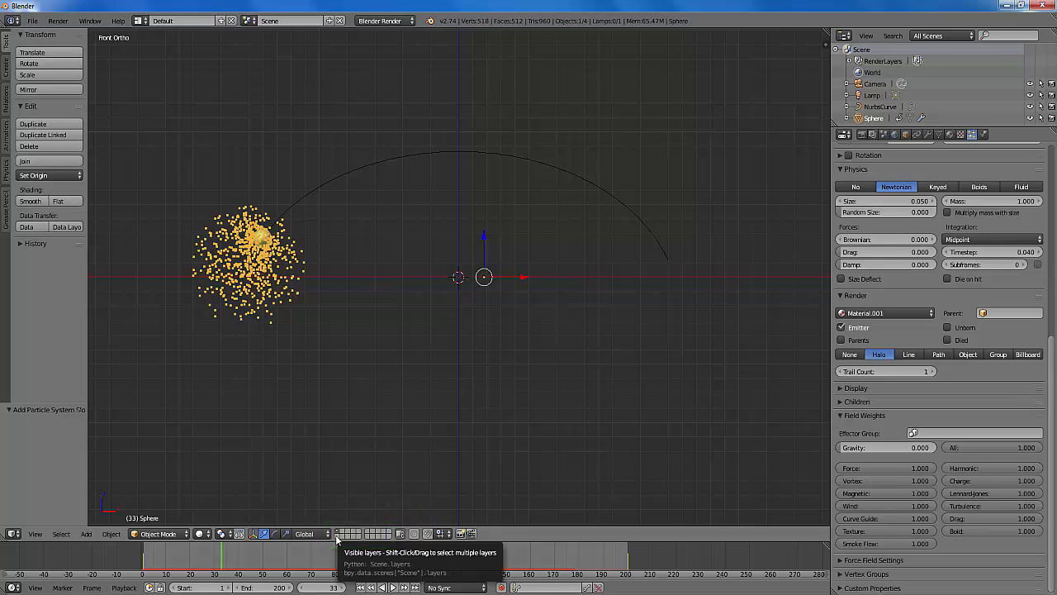
Add an Ico Sphere mesh on the empty layer 6 and scale it down to about 0.215.
click(368, 530)
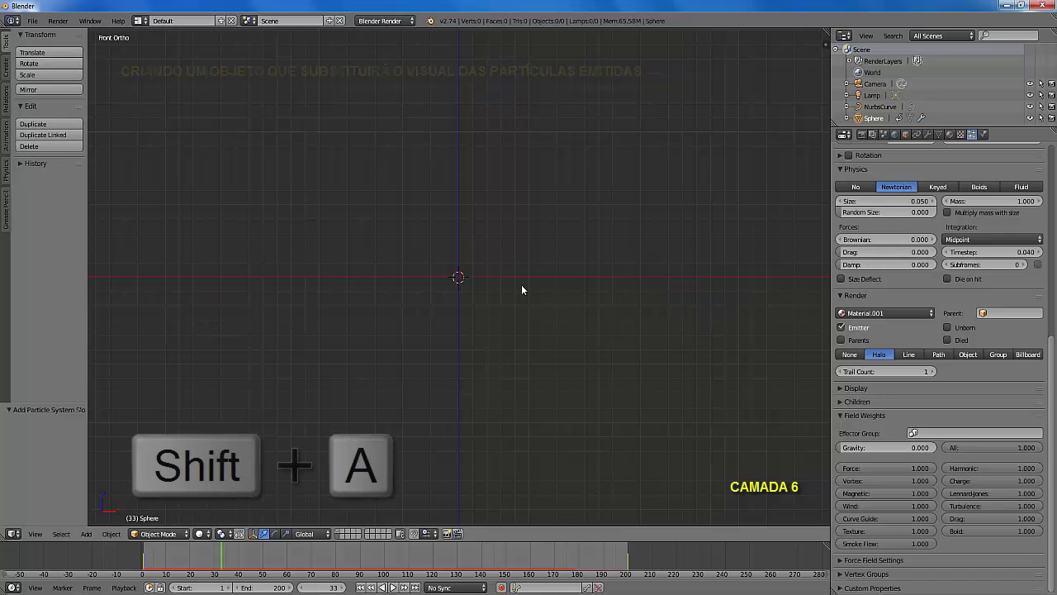
key(shift+a)
mouse_move(522, 286)
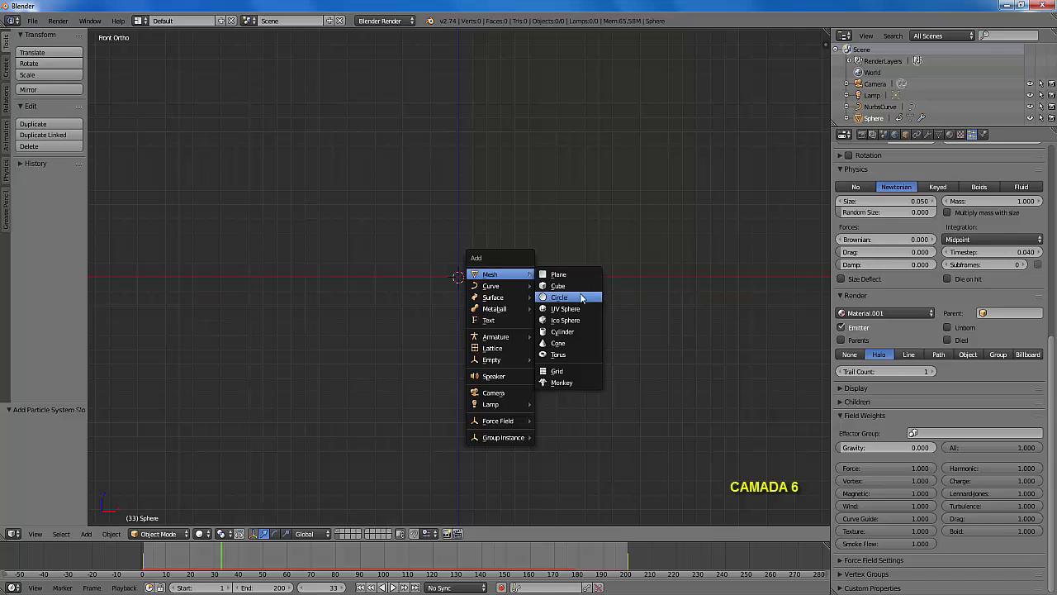
click(572, 320)
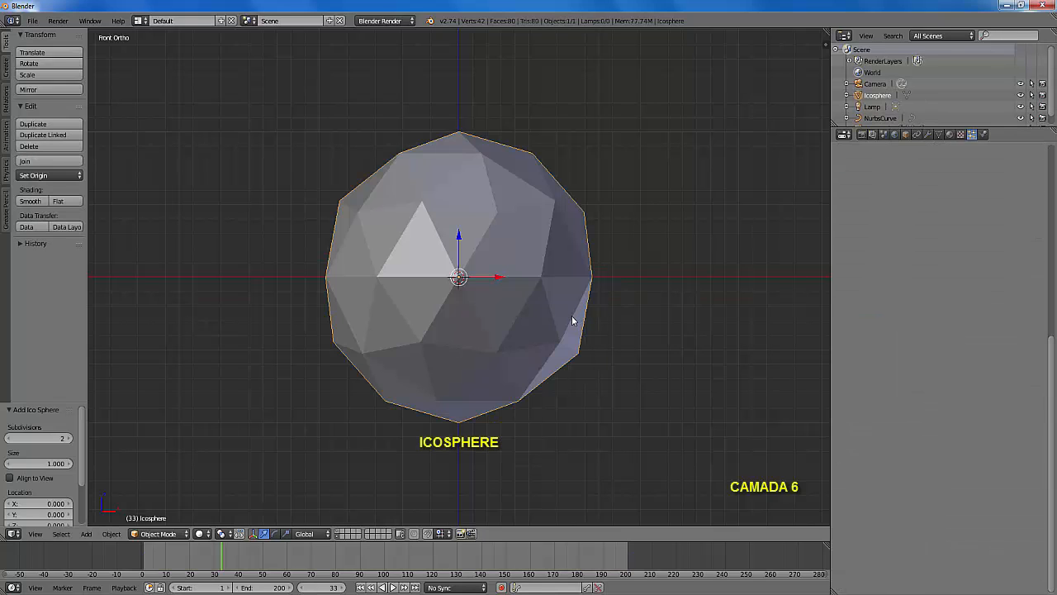
key(s)
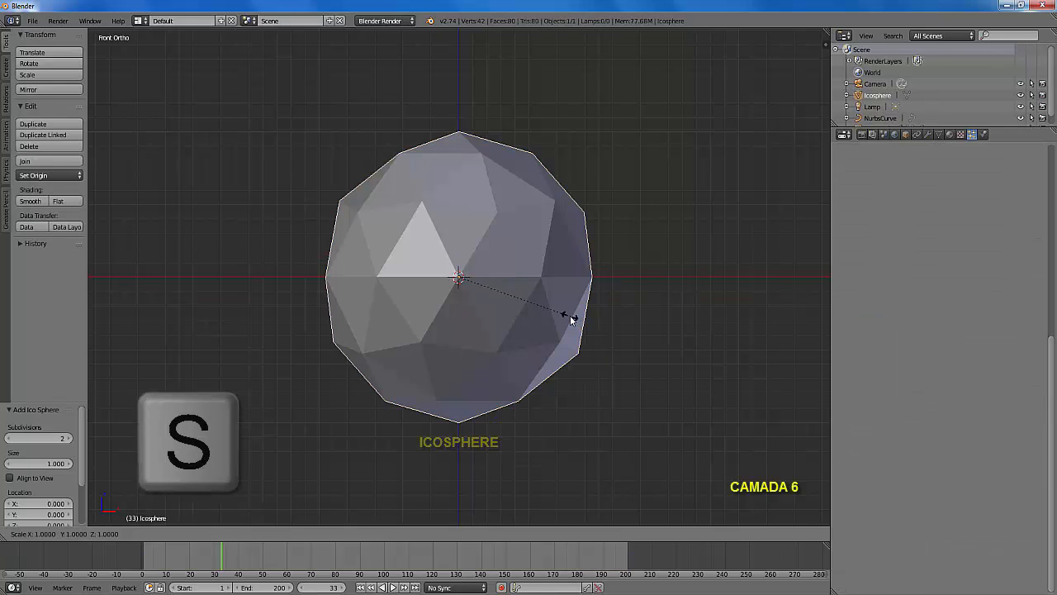
click(481, 295)
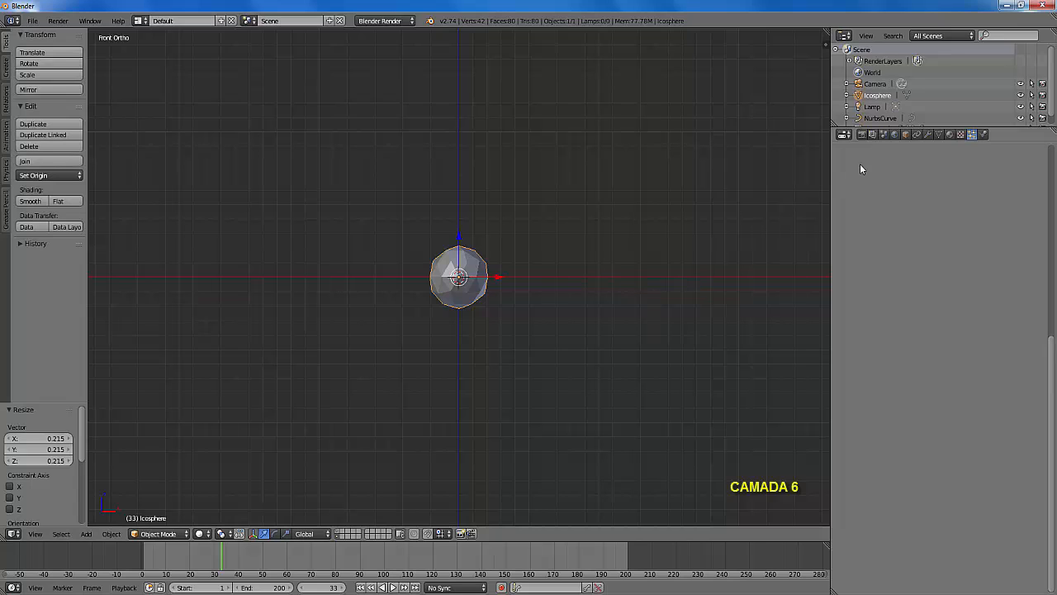
Create a new material for the icosphere and give it an orange diffuse color.
click(949, 135)
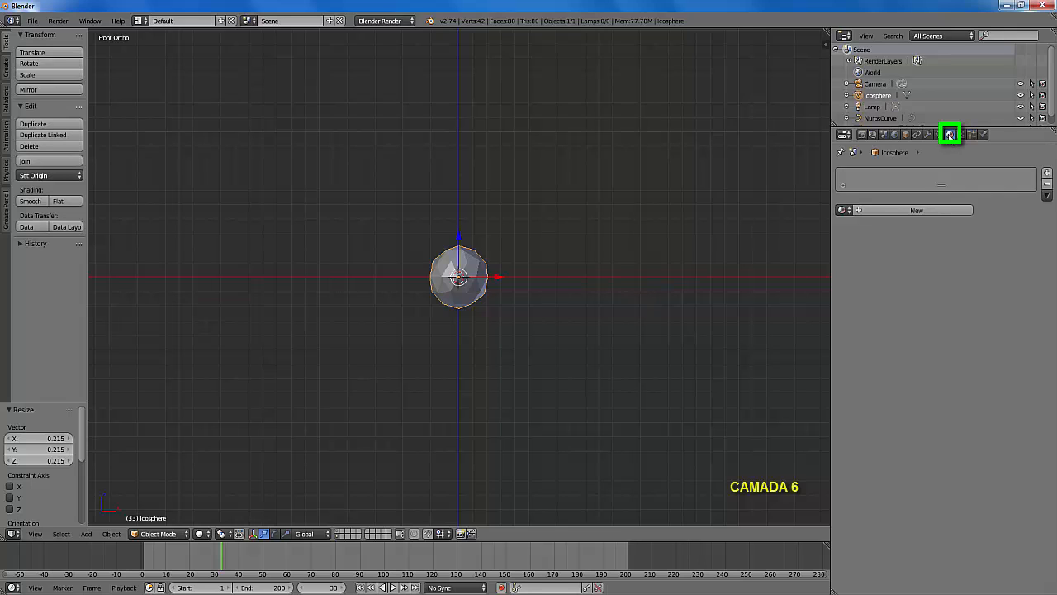
click(915, 211)
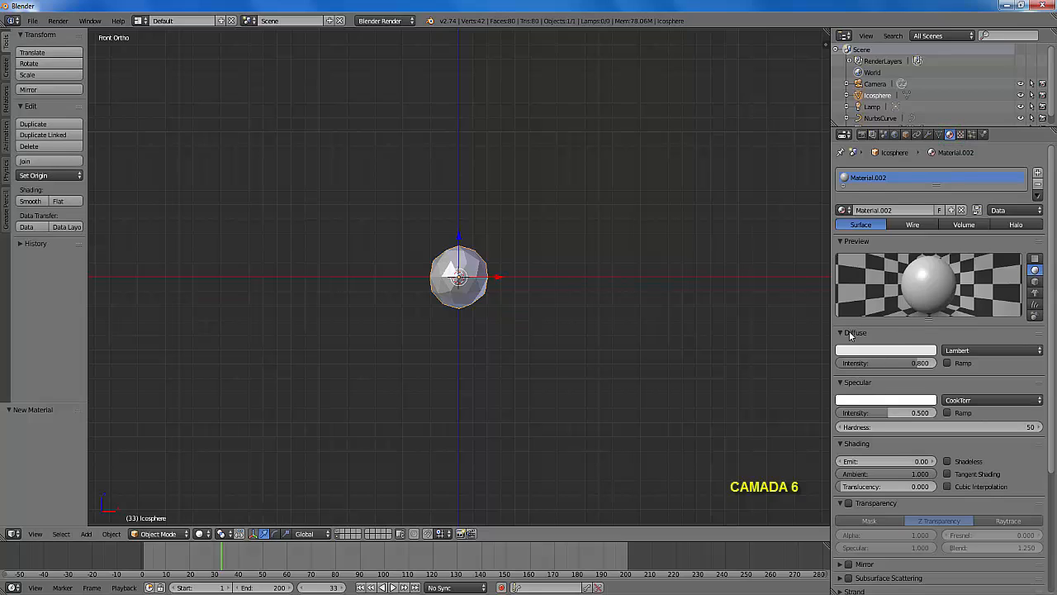
click(886, 350)
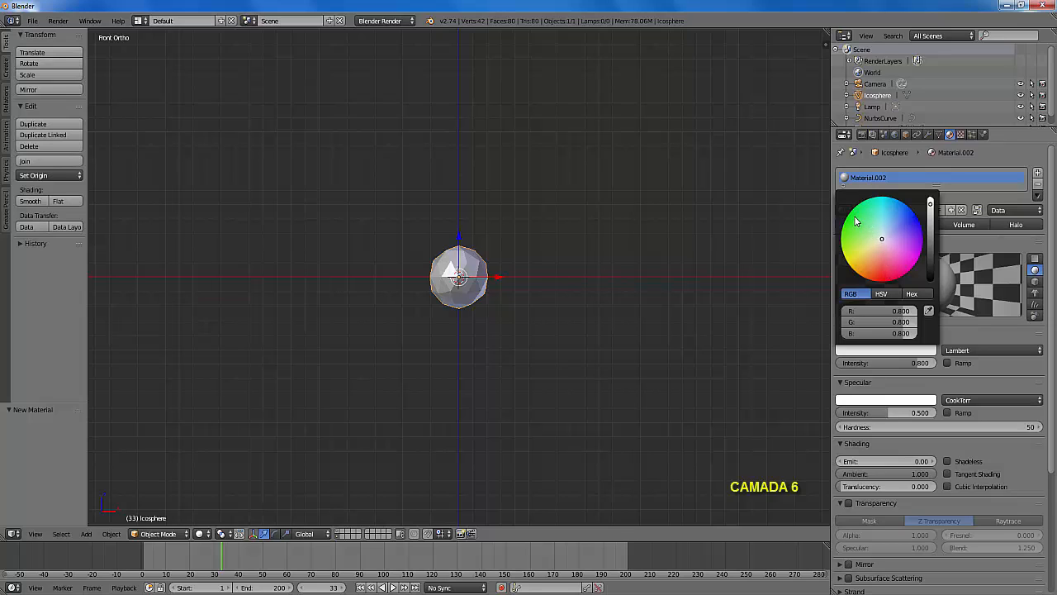
click(870, 273)
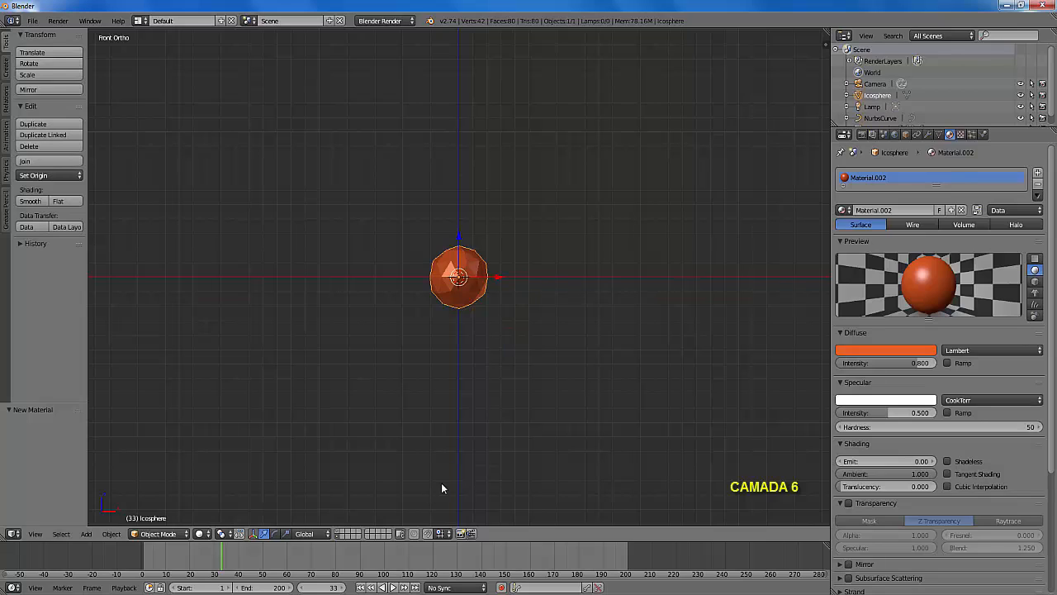
Return to layer 1, select the yellow sphere and render its particles as Object with the Icosphere as dupli object.
click(342, 530)
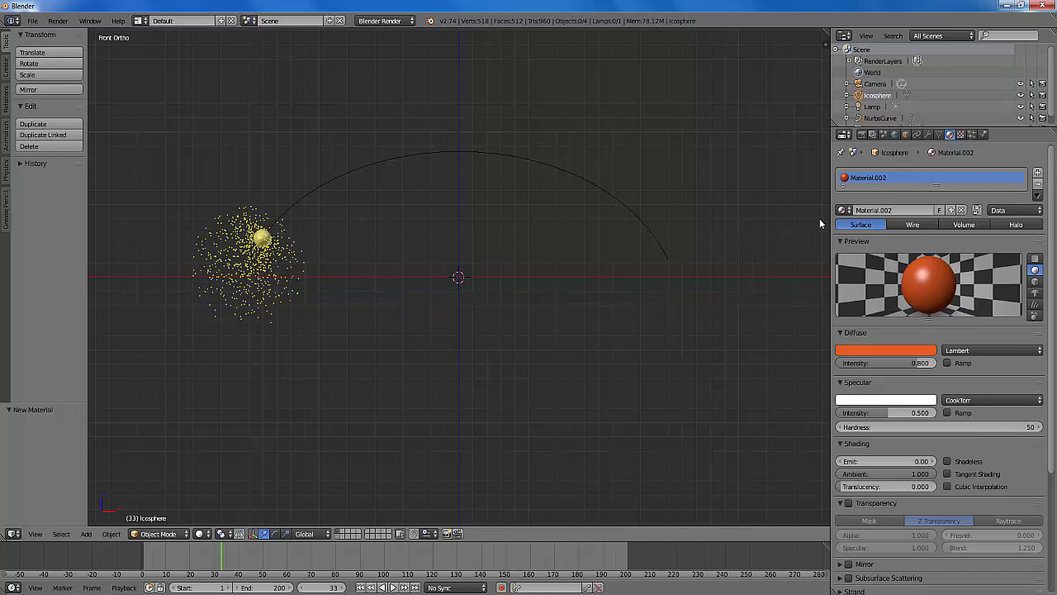
click(972, 134)
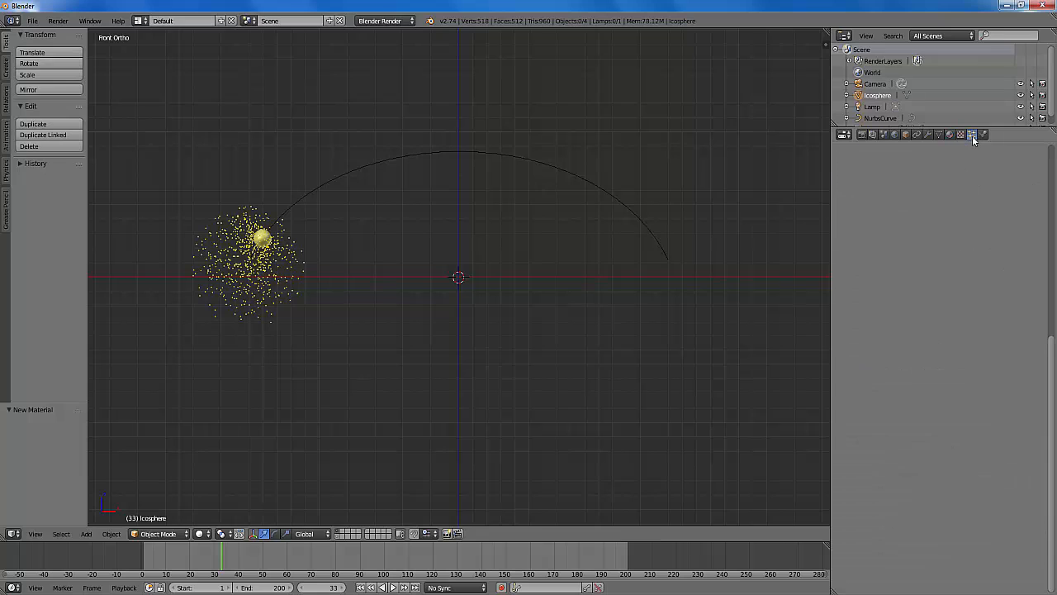
click(262, 240)
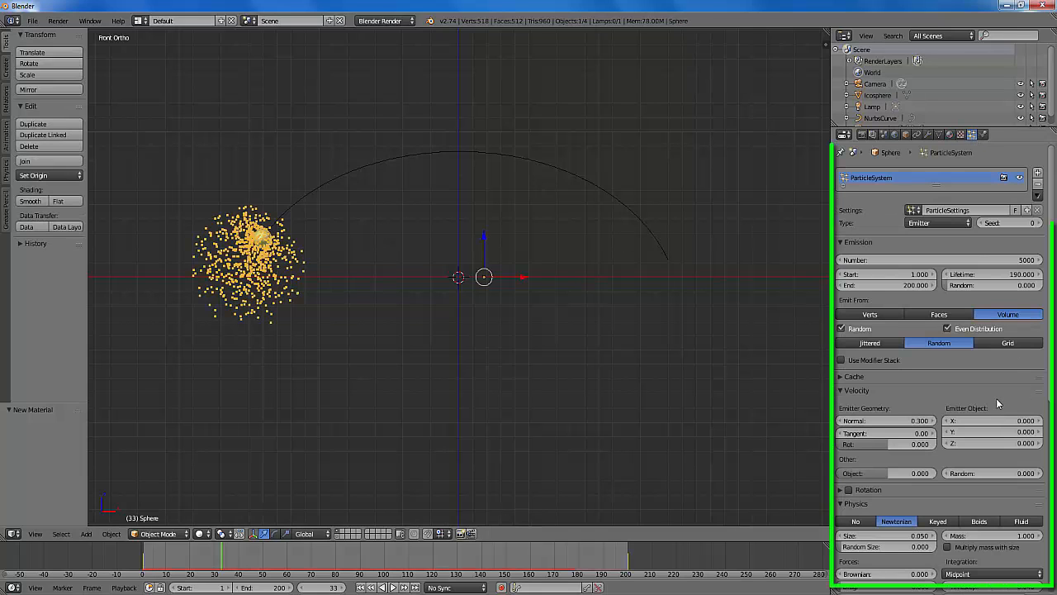
scroll(1039, 412, down, 7)
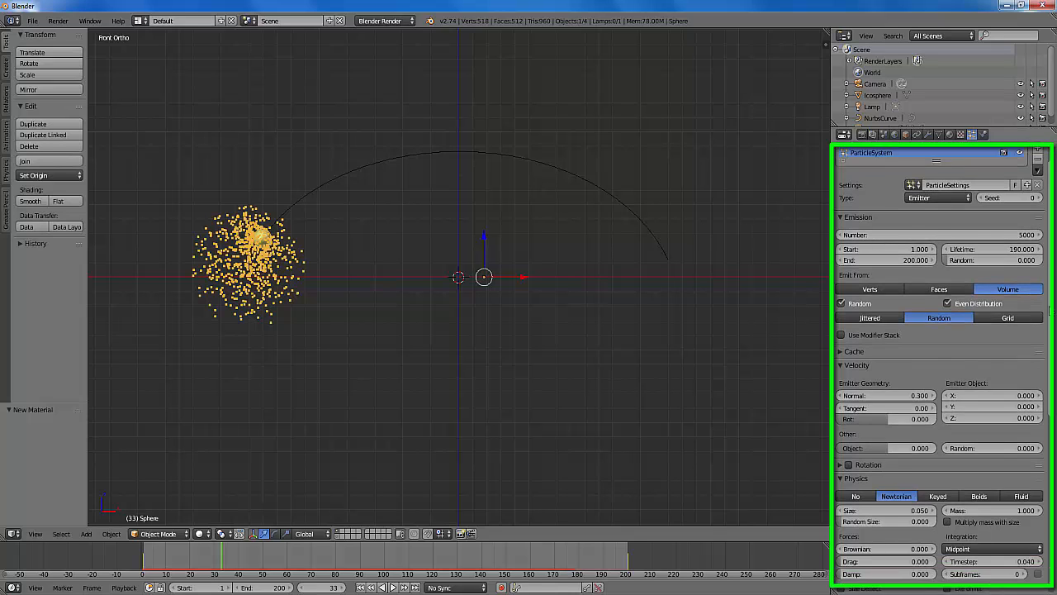
scroll(1033, 421, down, 2)
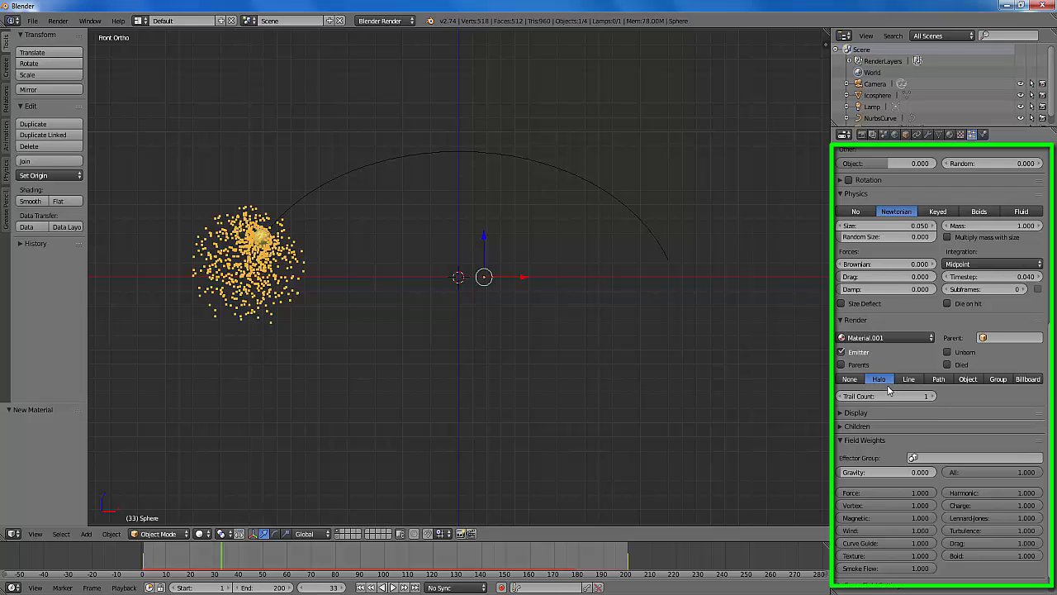
click(968, 380)
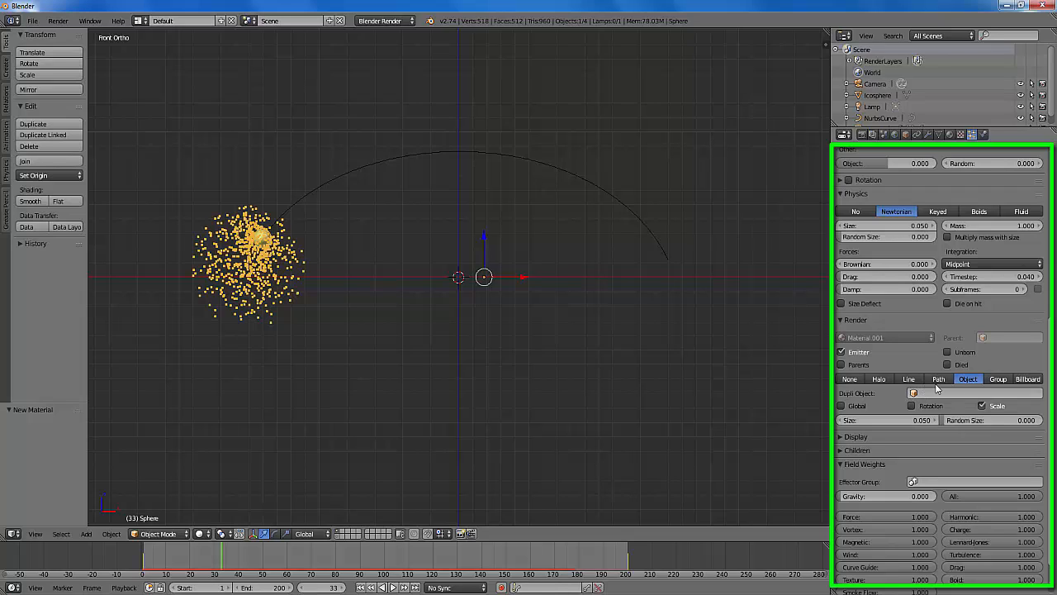
click(970, 393)
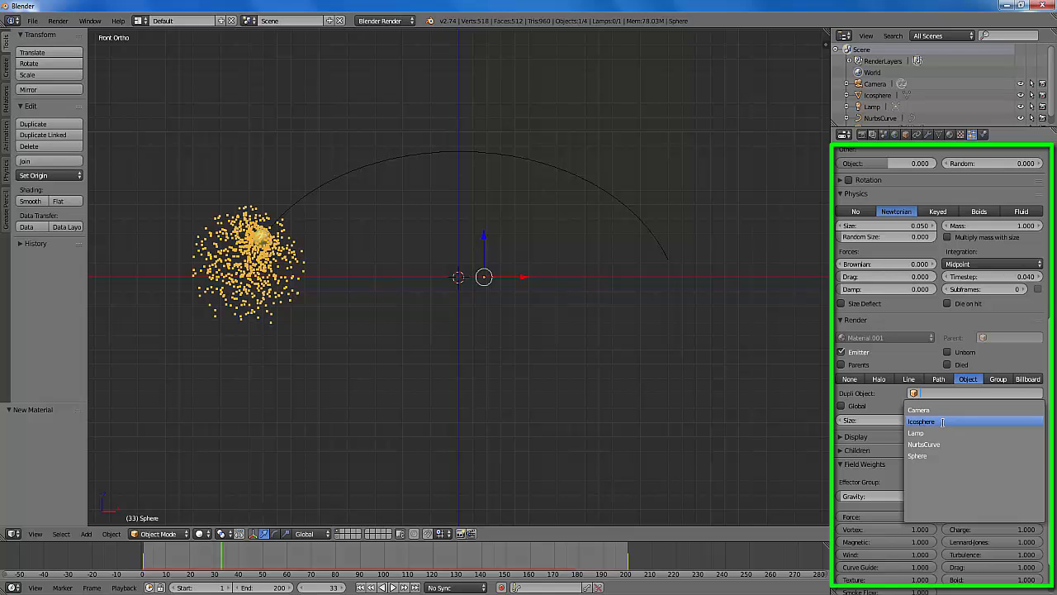
click(943, 422)
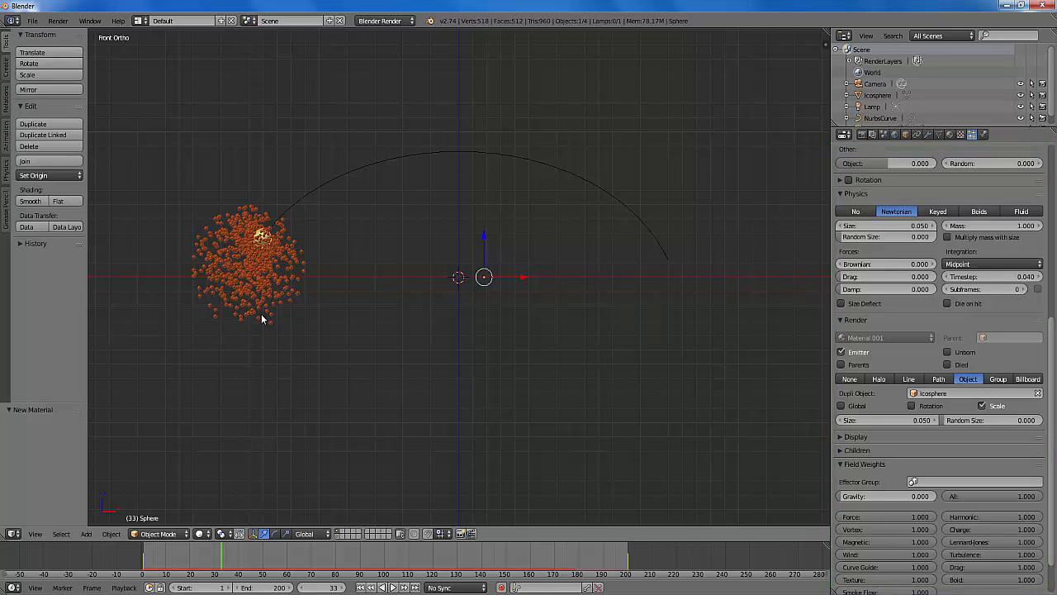
Return to frame 1 and insert a keyframe on the sphere material's yellow diffuse color.
click(144, 555)
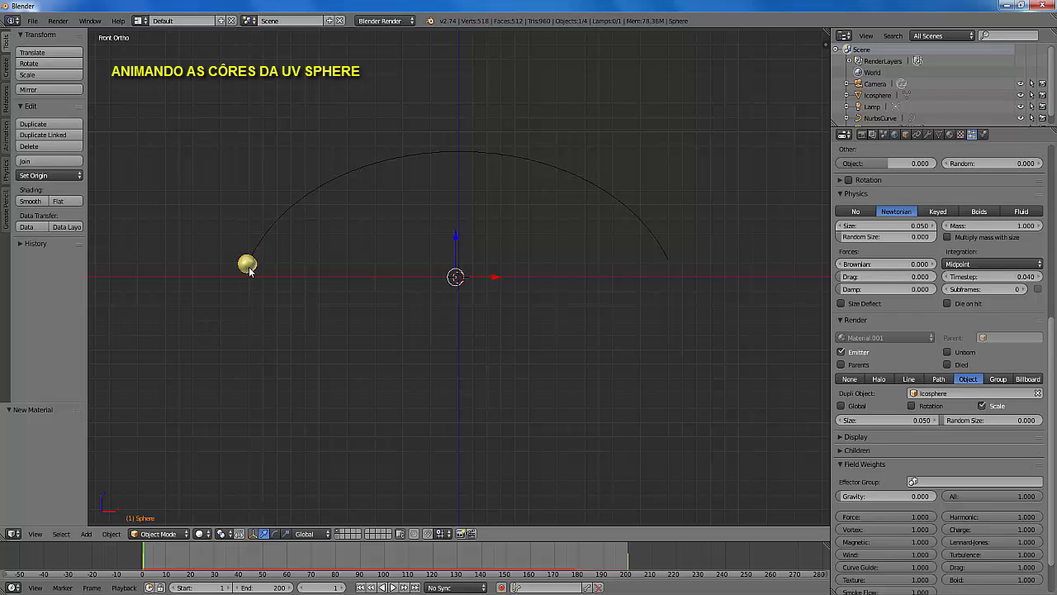
click(950, 135)
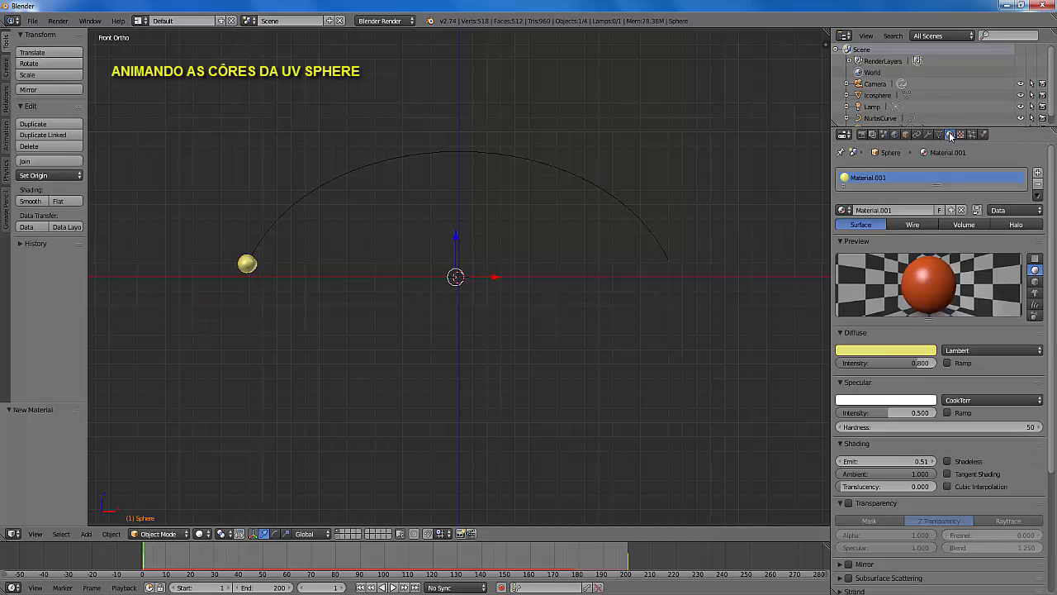
right_click(885, 351)
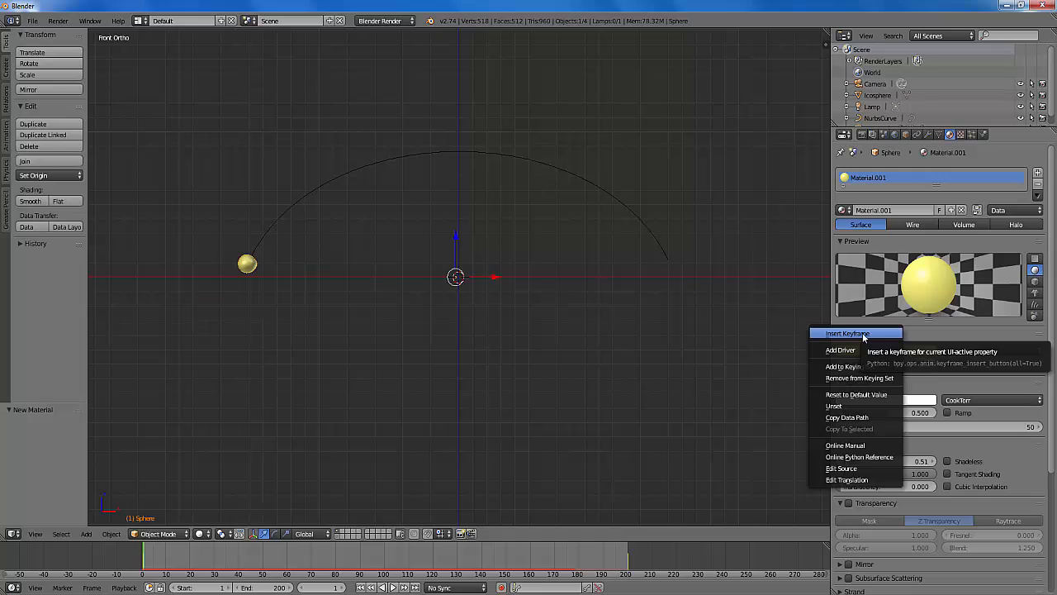
click(859, 334)
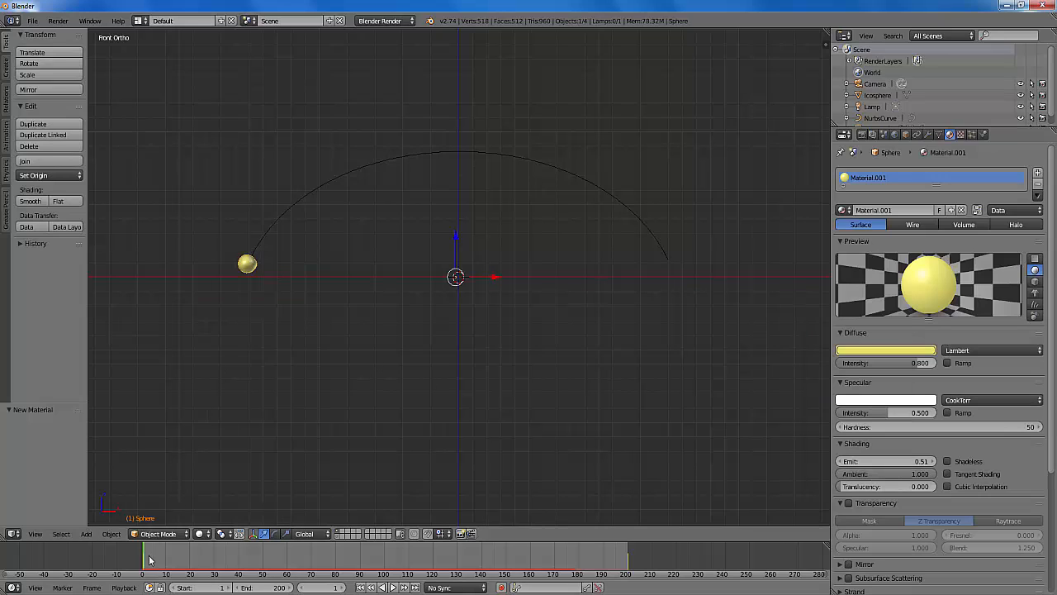
At frame 90, change the sphere's diffuse color to purple and insert a keyframe for it.
click(360, 550)
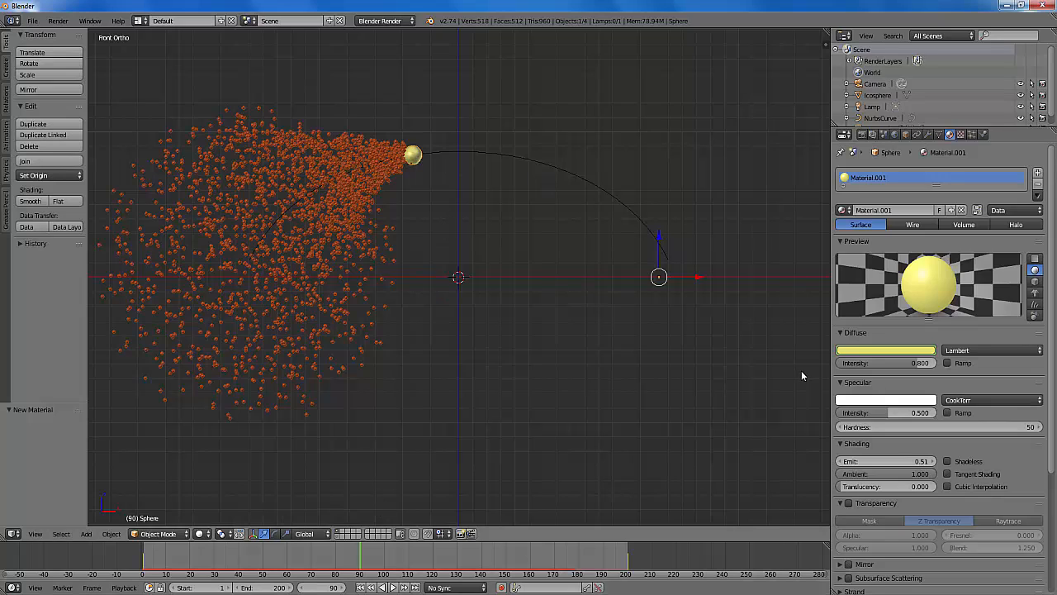
click(890, 352)
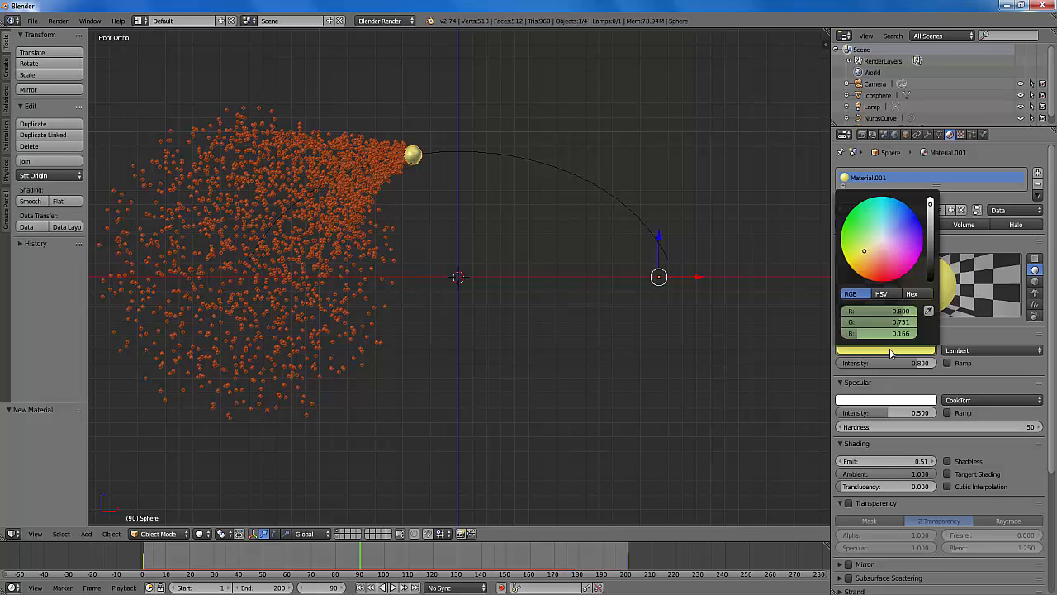
click(923, 249)
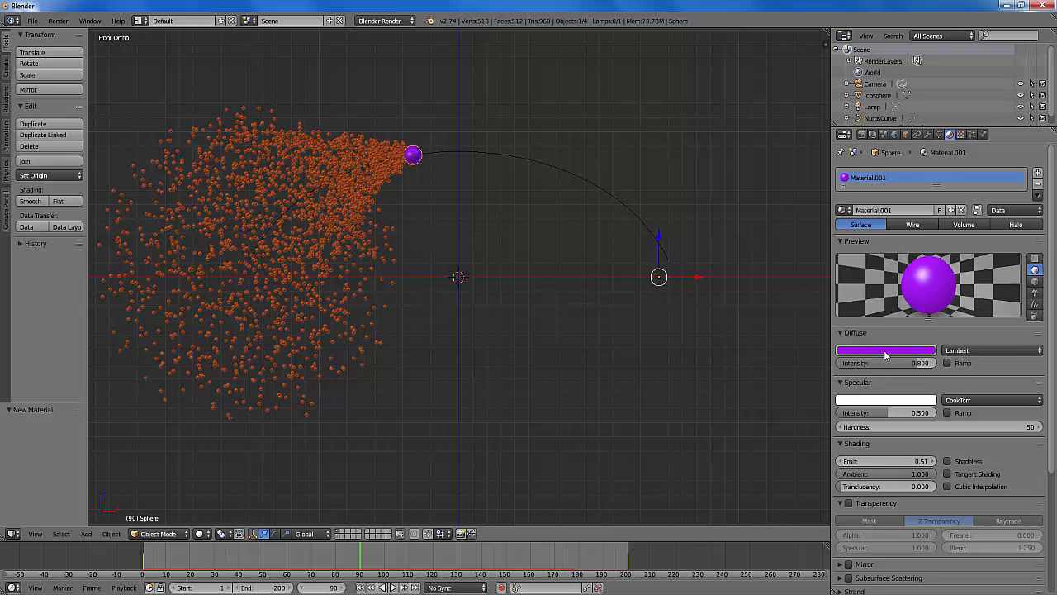
right_click(885, 351)
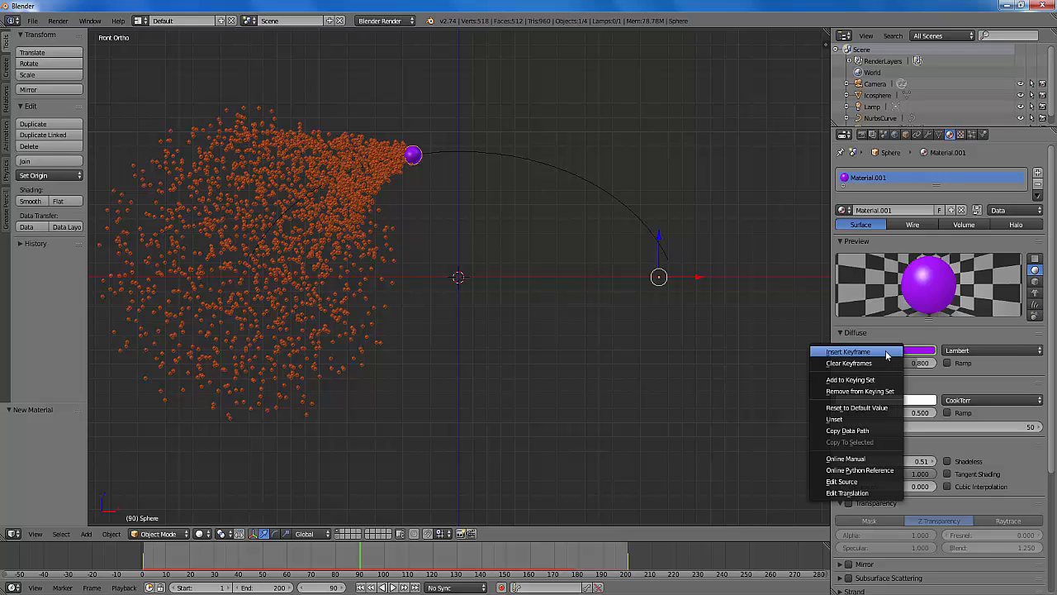
click(844, 353)
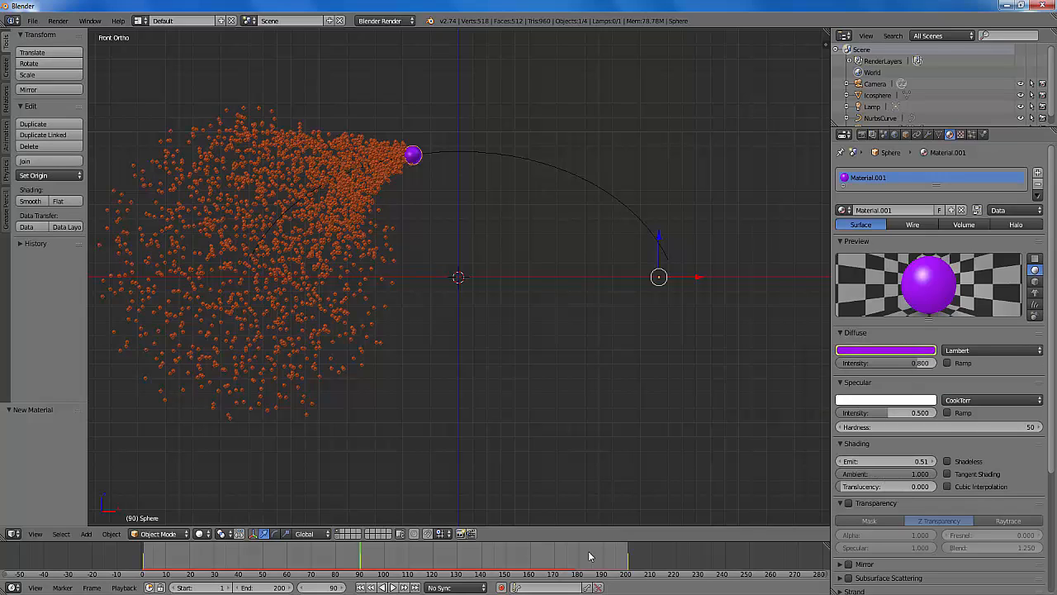
At frame 160, change the sphere's diffuse color to bright green and keyframe it.
click(530, 565)
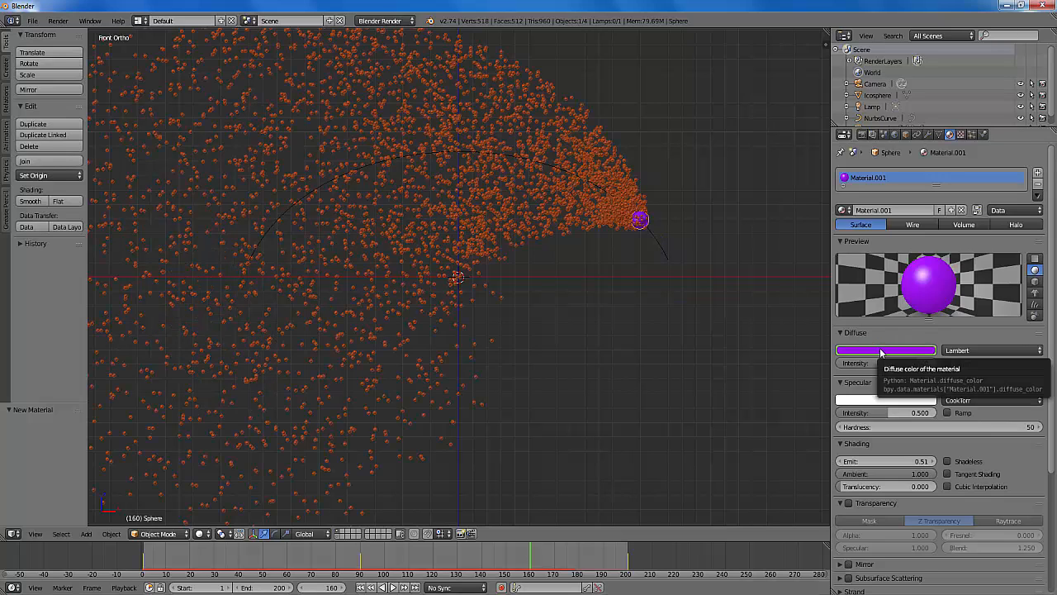
click(881, 353)
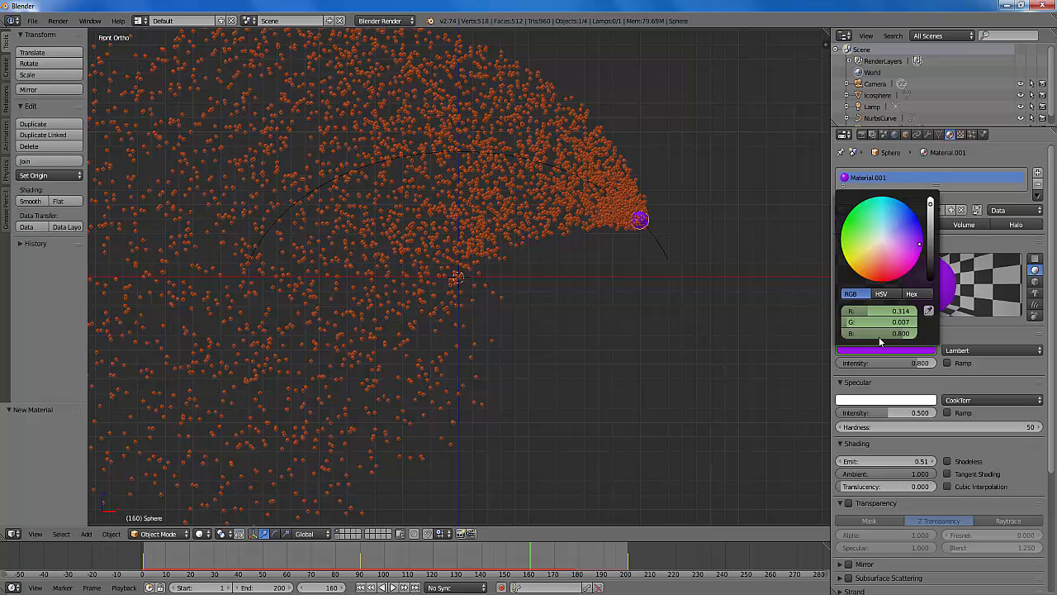
click(844, 238)
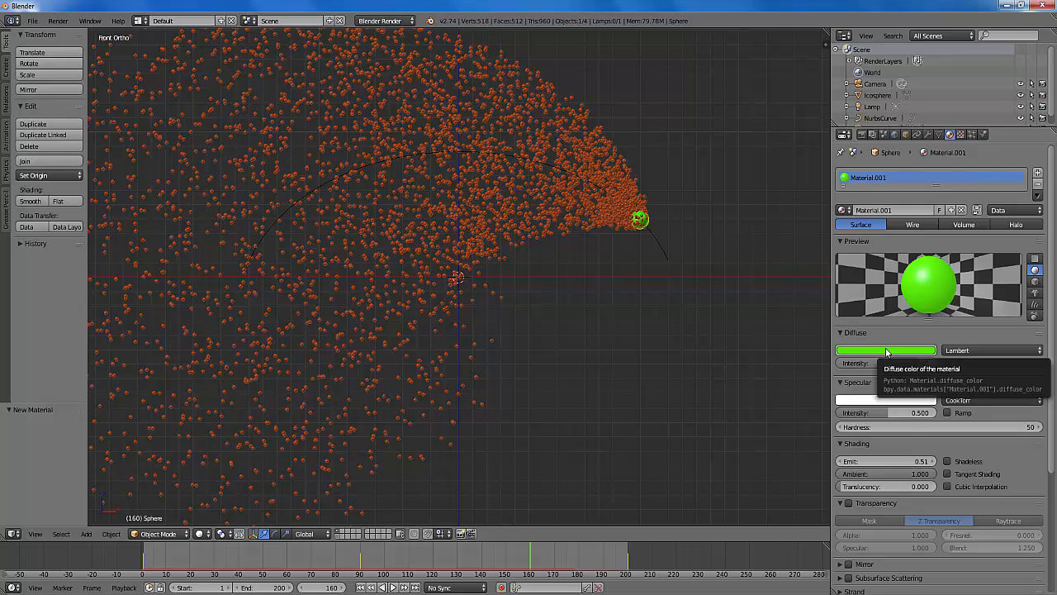
right_click(886, 352)
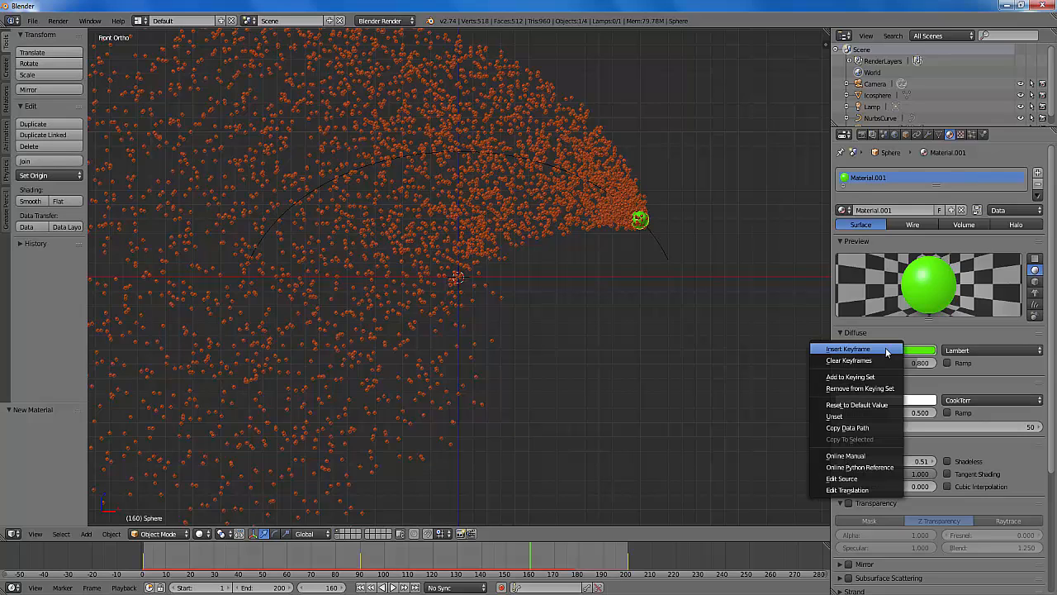
click(842, 348)
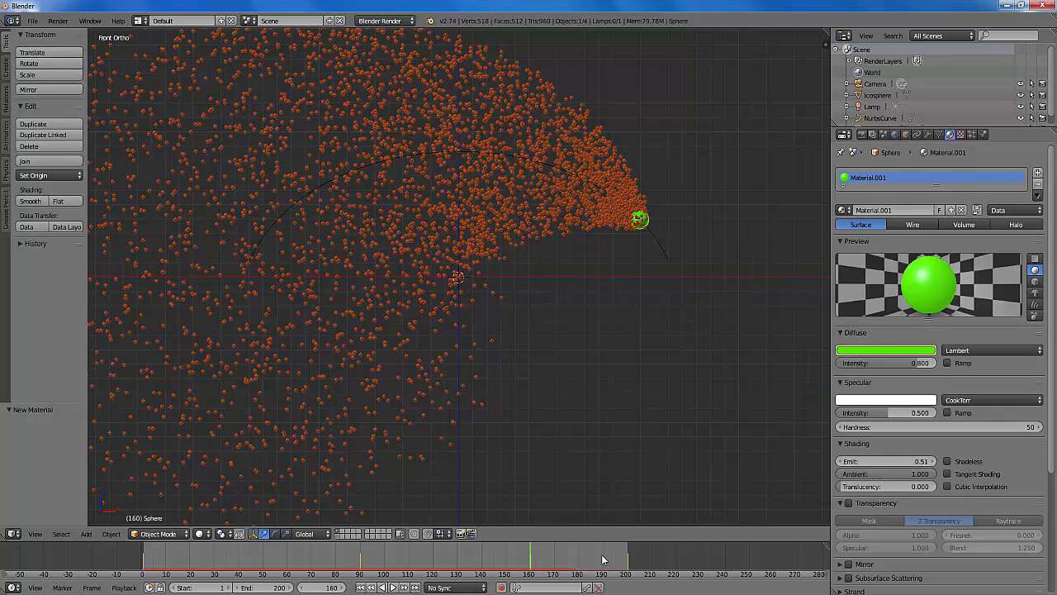
At frame 200, darken the sphere's diffuse color to black and keyframe it.
click(628, 560)
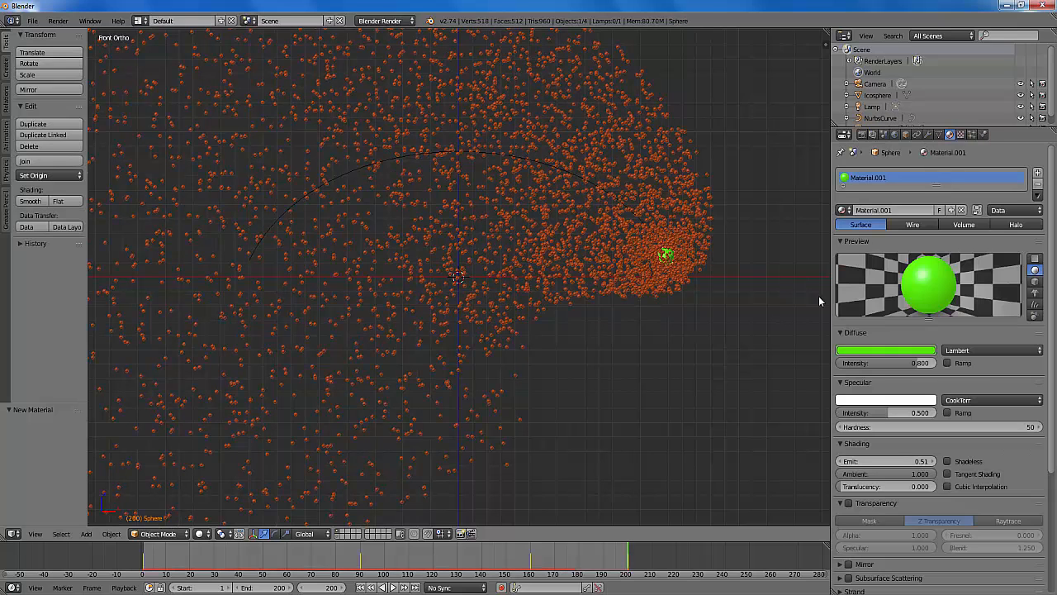
click(889, 353)
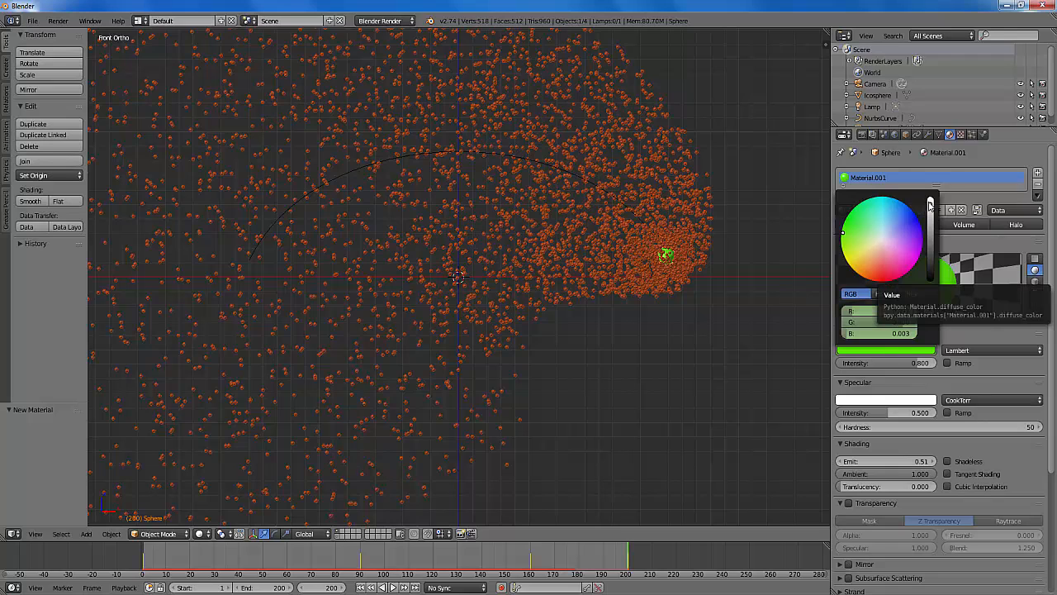
drag(931, 204, 930, 279)
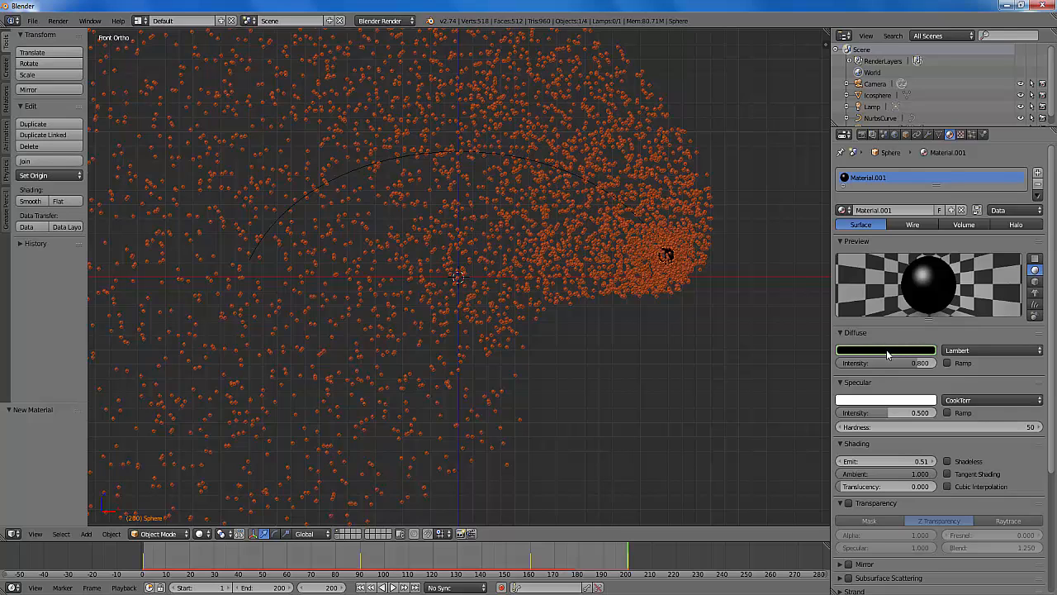
right_click(887, 353)
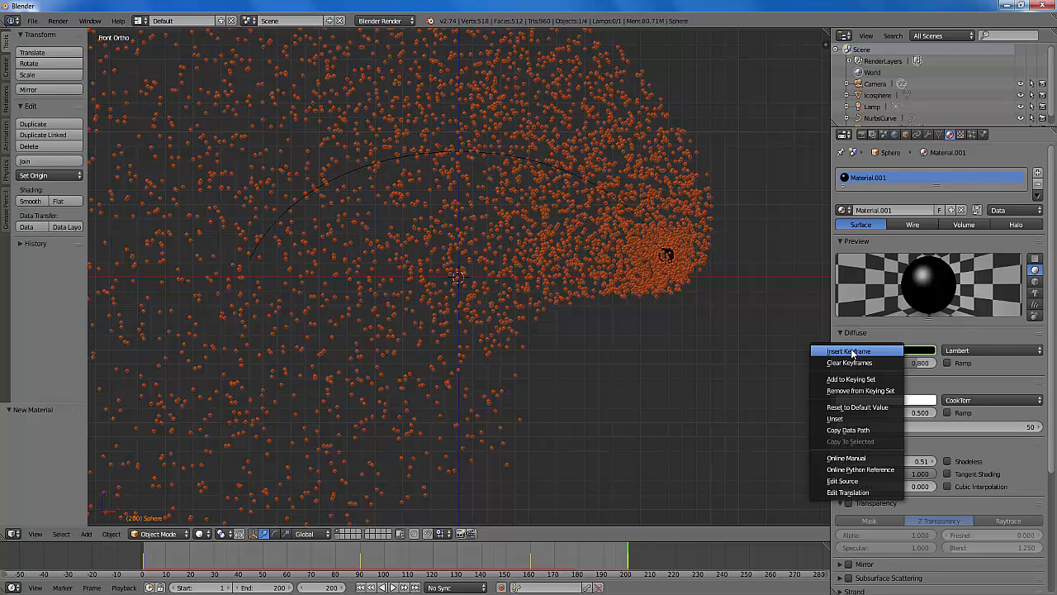
click(850, 352)
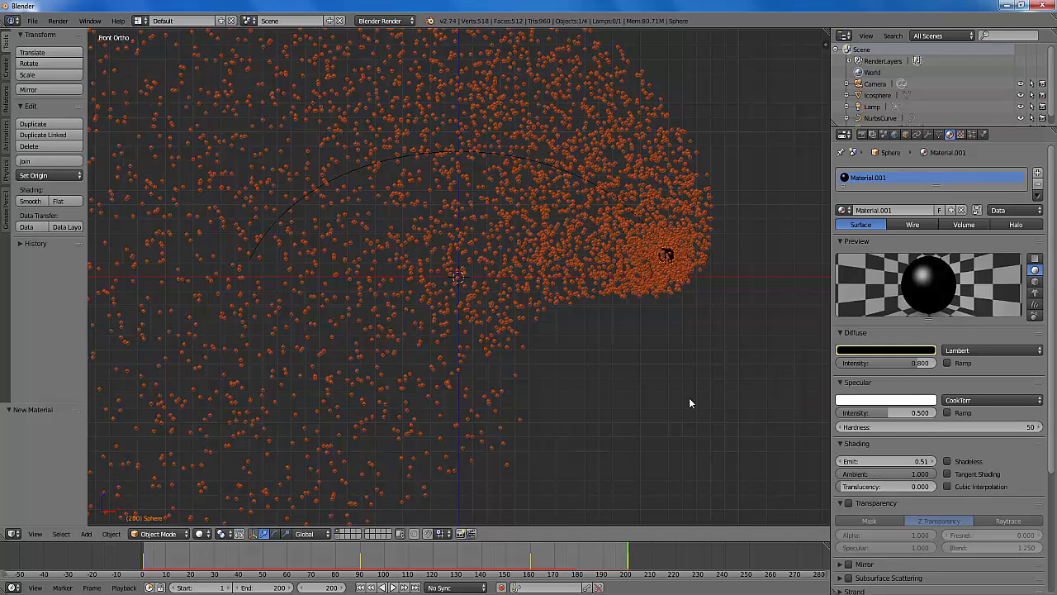
Play the animation from frame 1 to check the sphere's color changes, then stop and return to the first frame.
click(361, 587)
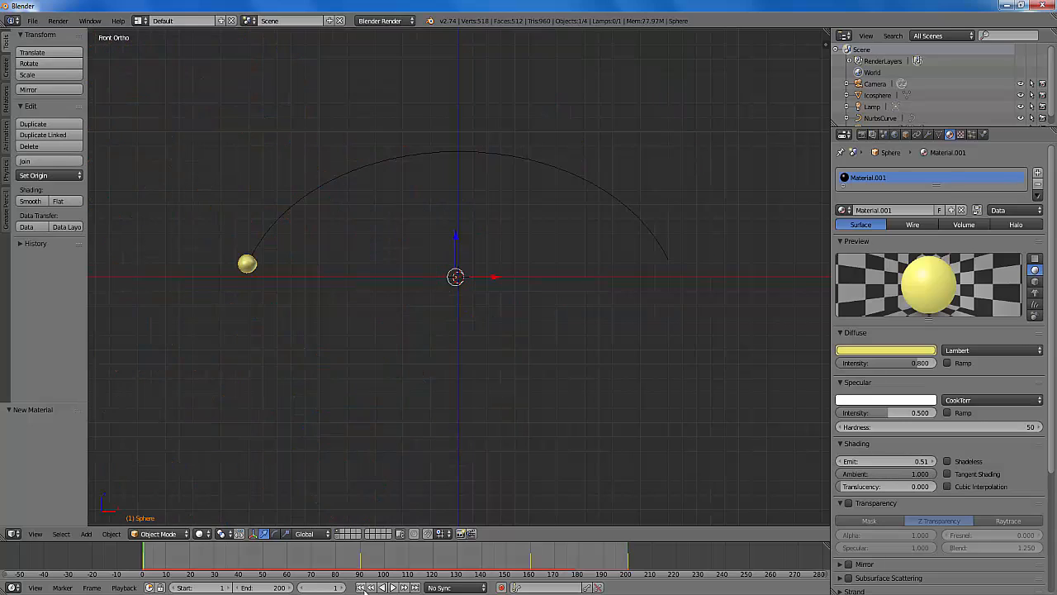
click(392, 587)
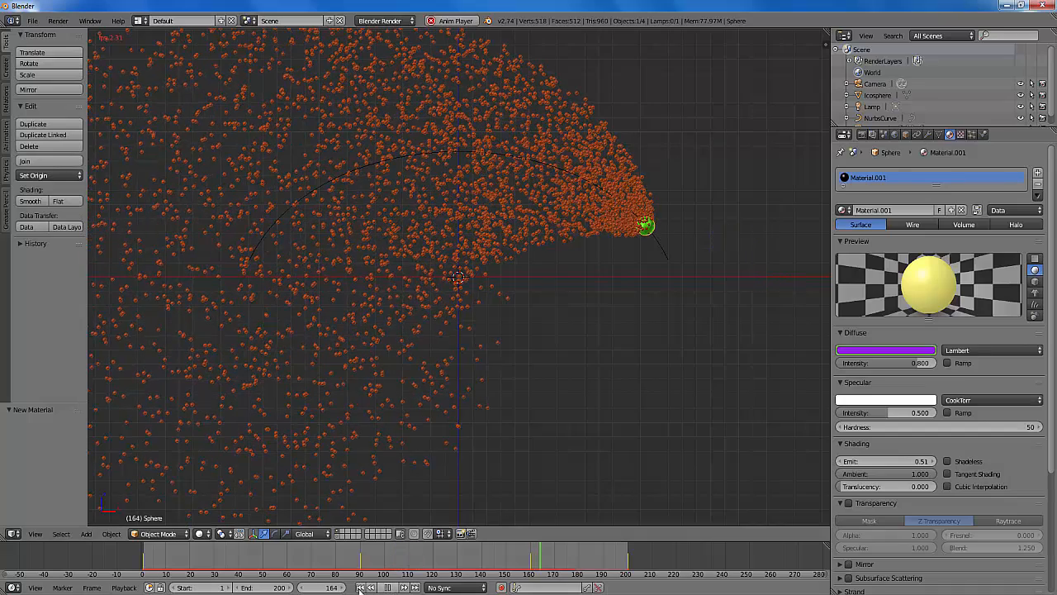
key(Escape)
click(361, 588)
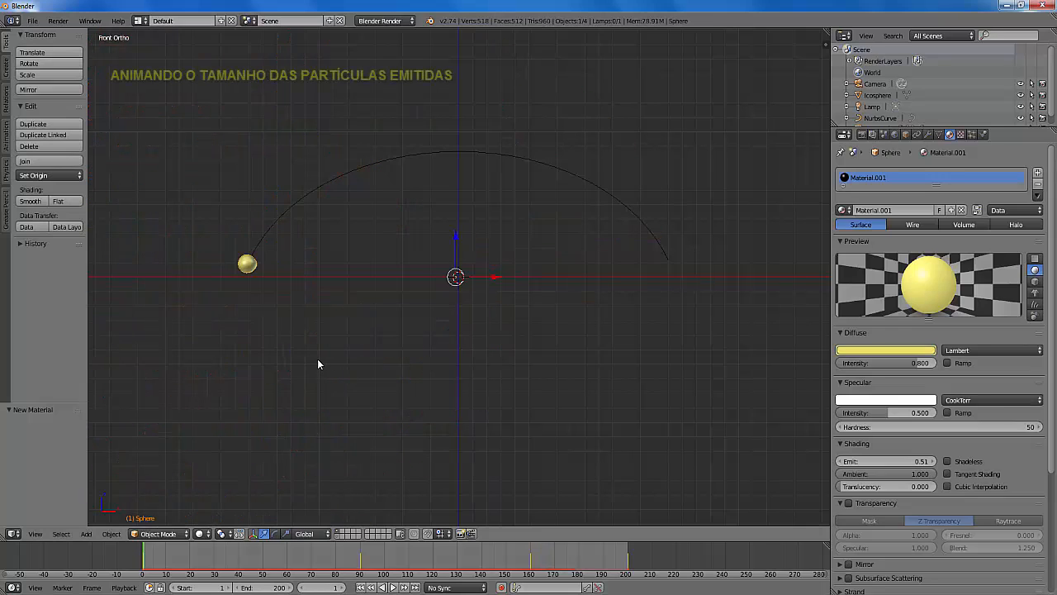
With the sphere selected, insert a keyframe at frame 1 on its particle render size of 0.050.
right_click(256, 247)
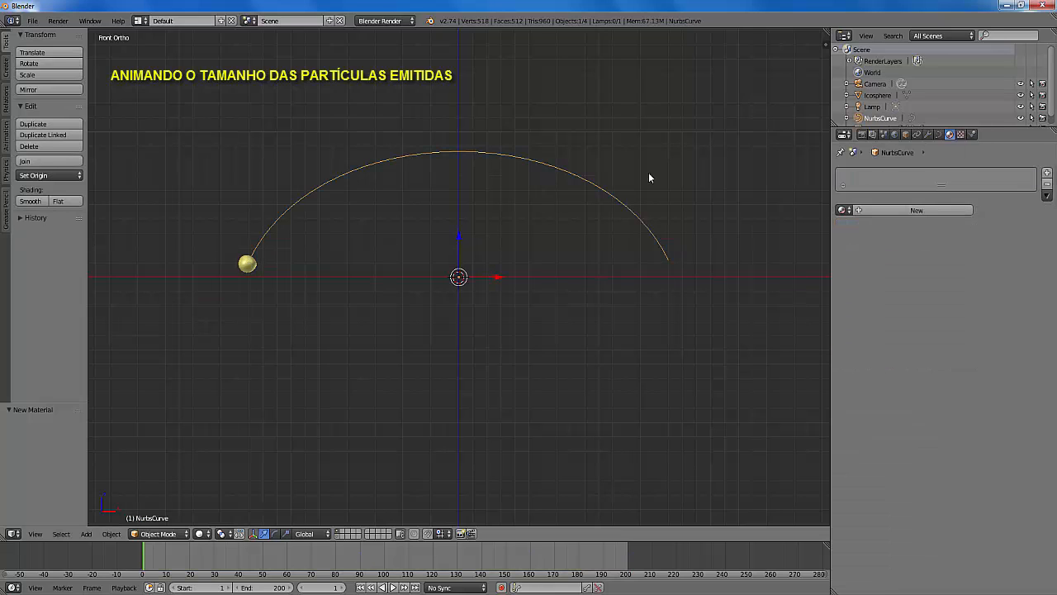
right_click(250, 267)
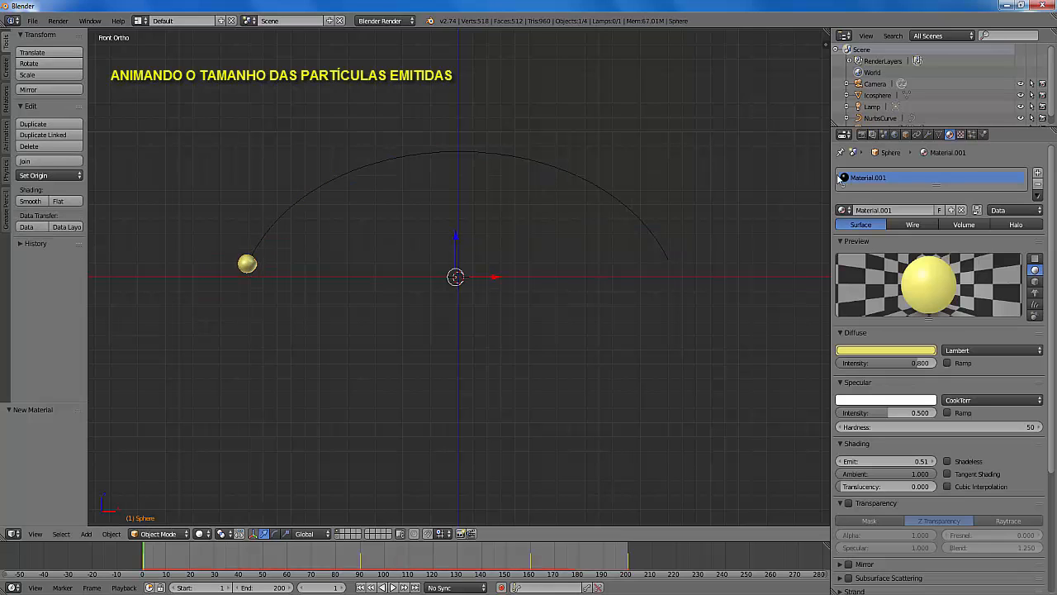
click(971, 135)
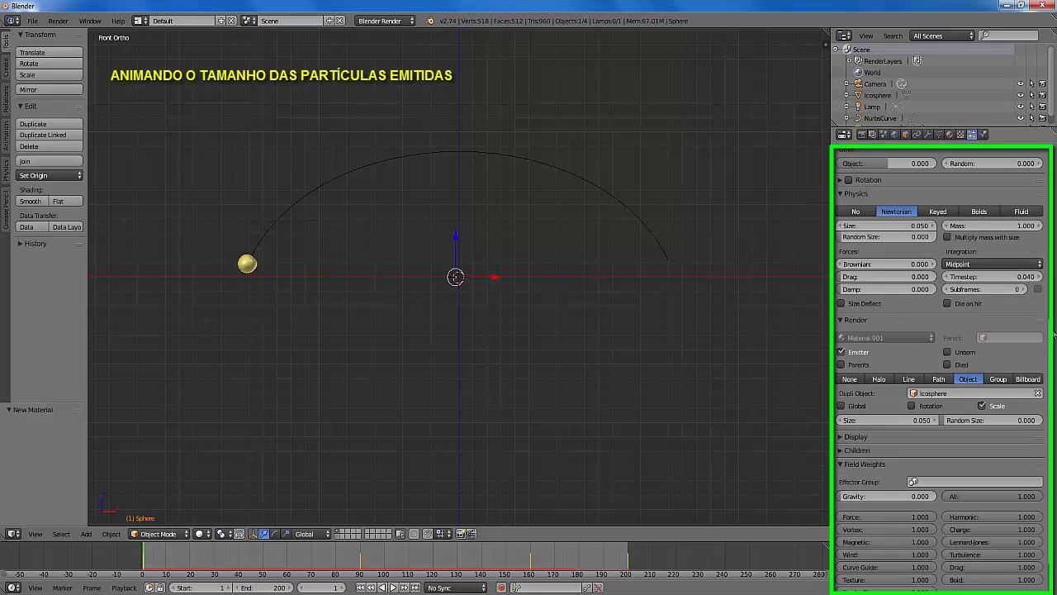
scroll(1051, 367, down, 2)
scroll(1049, 407, up, 3)
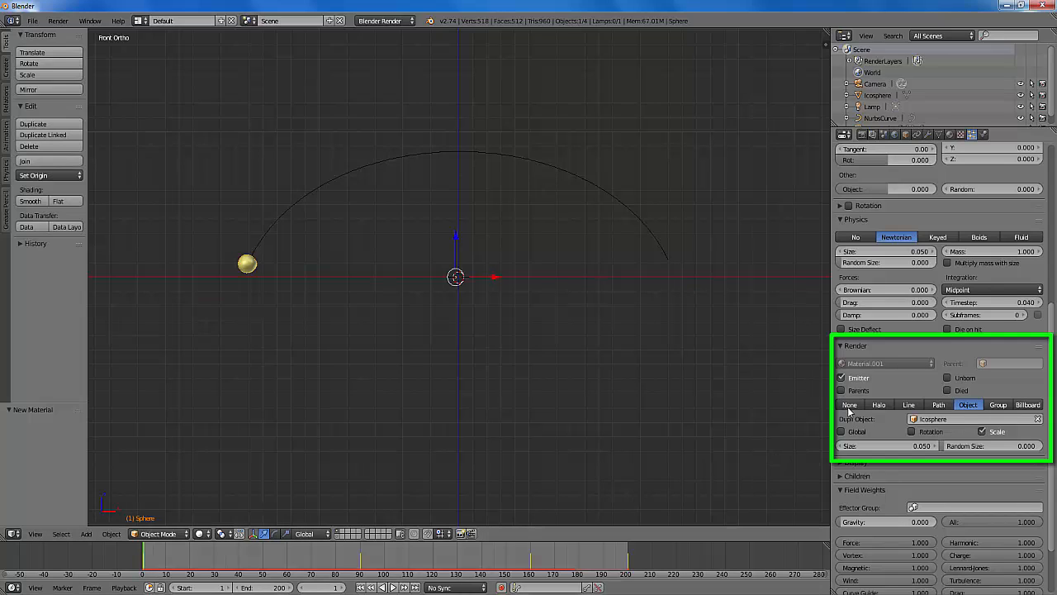
right_click(888, 445)
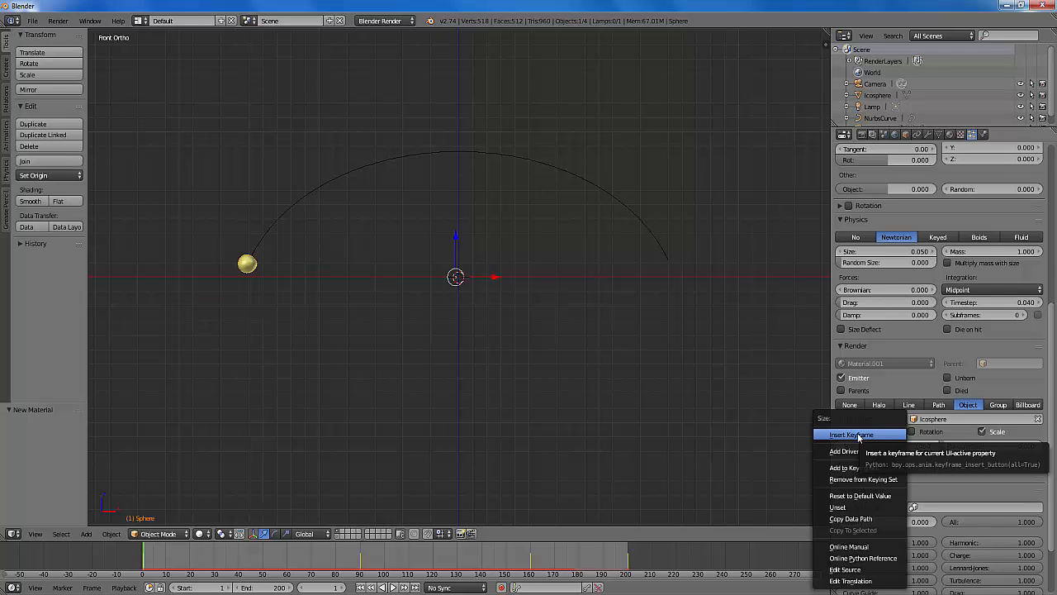
click(858, 433)
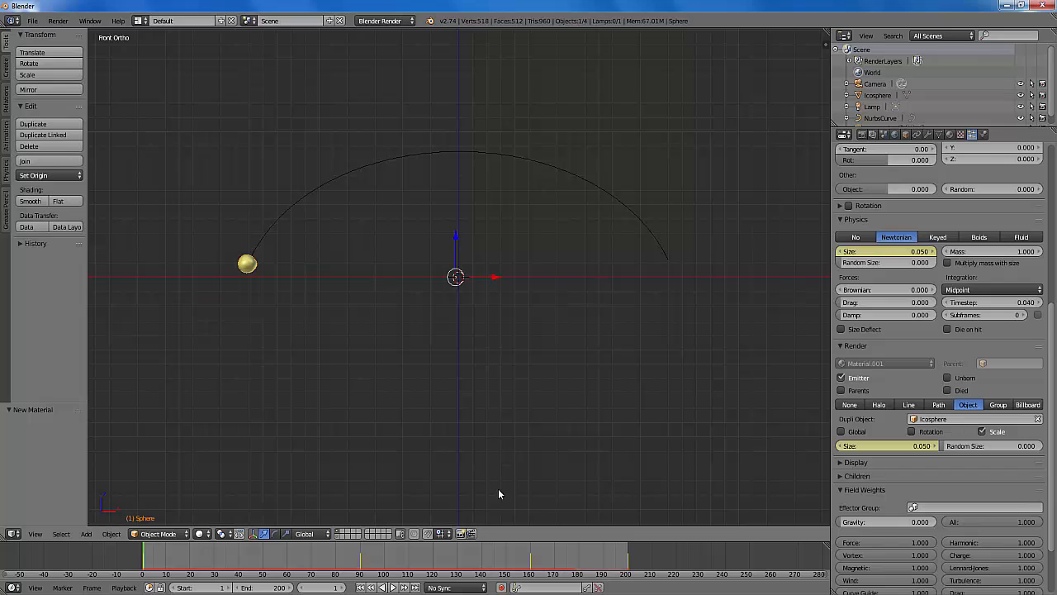
At frame 140, set the particle render size to 0.020 and insert a keyframe for it.
click(482, 564)
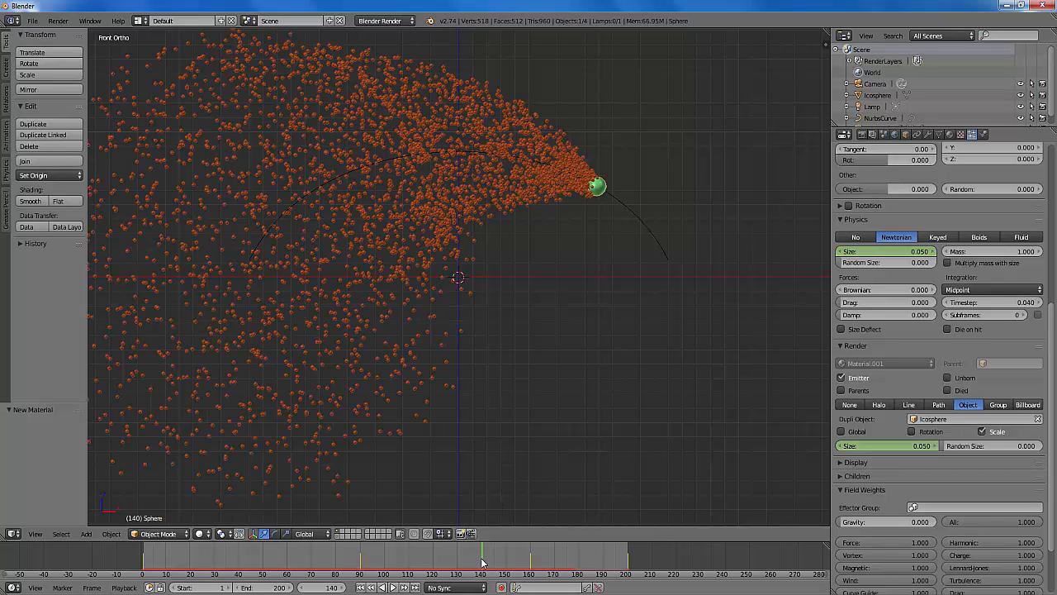
click(887, 446)
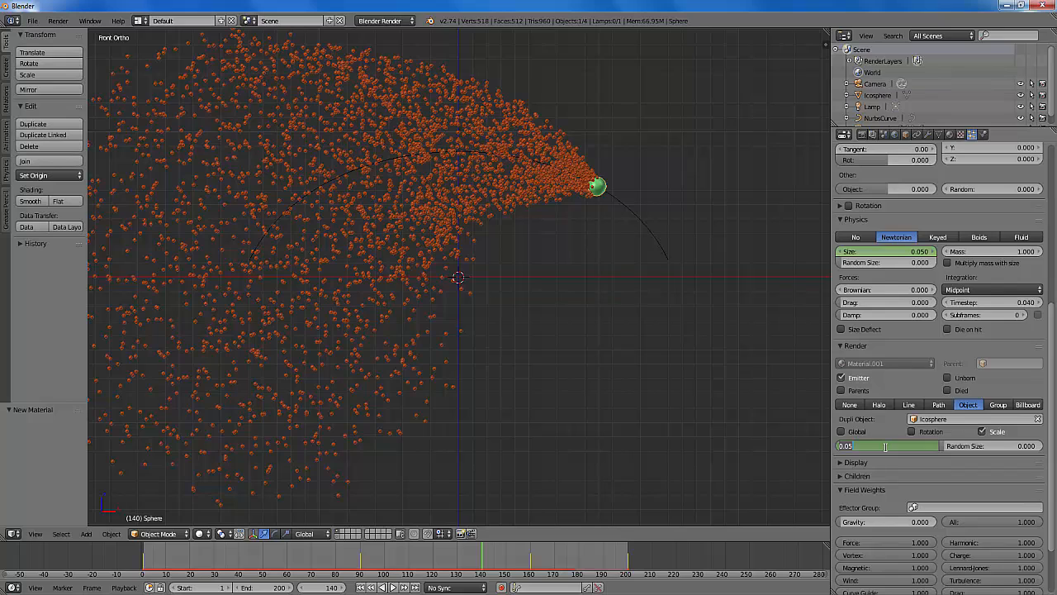
text(0)
key(Return)
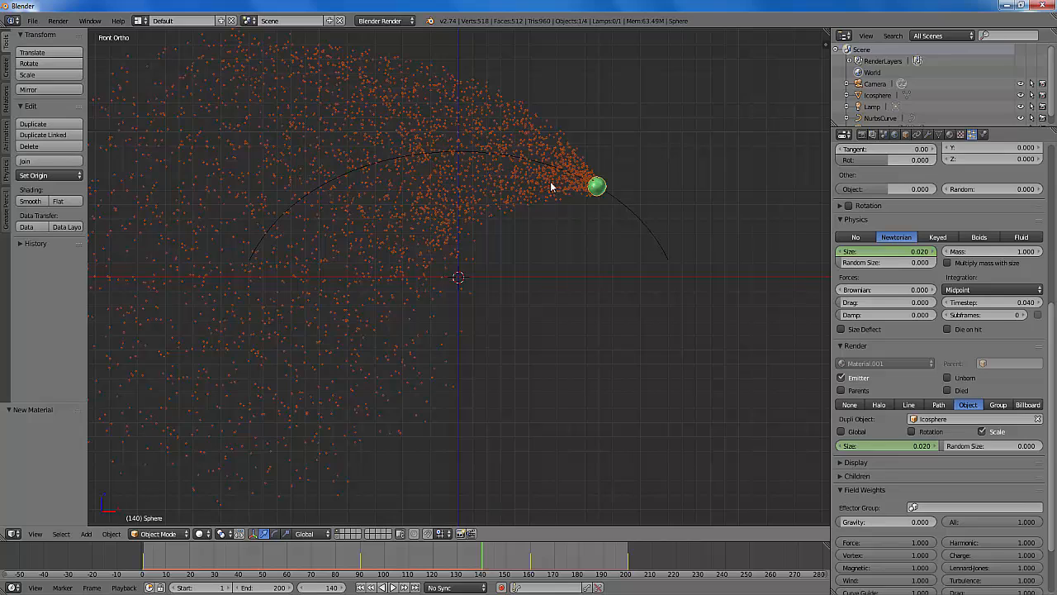
right_click(883, 445)
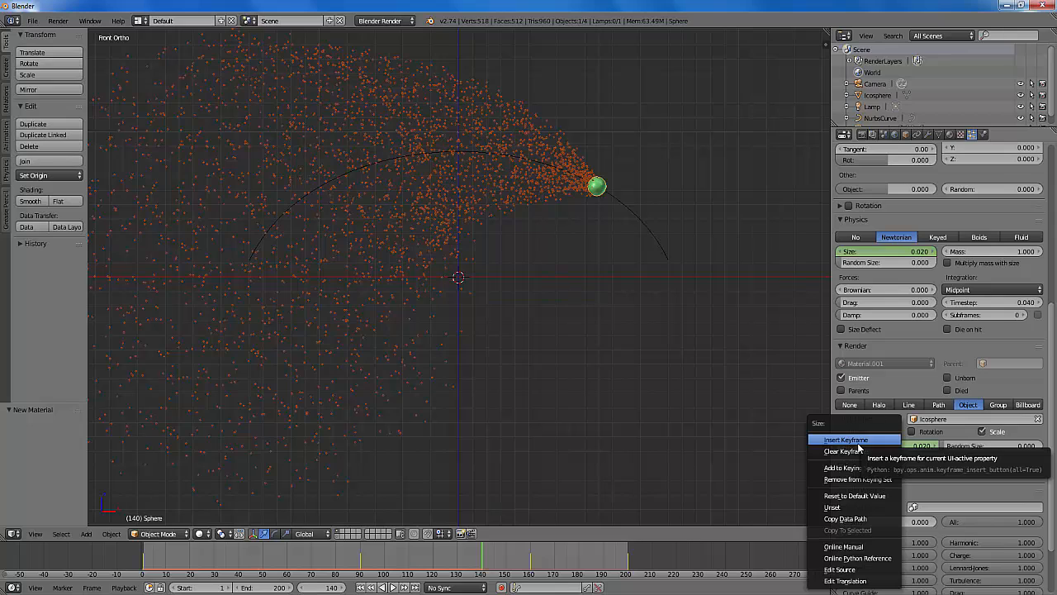
click(859, 443)
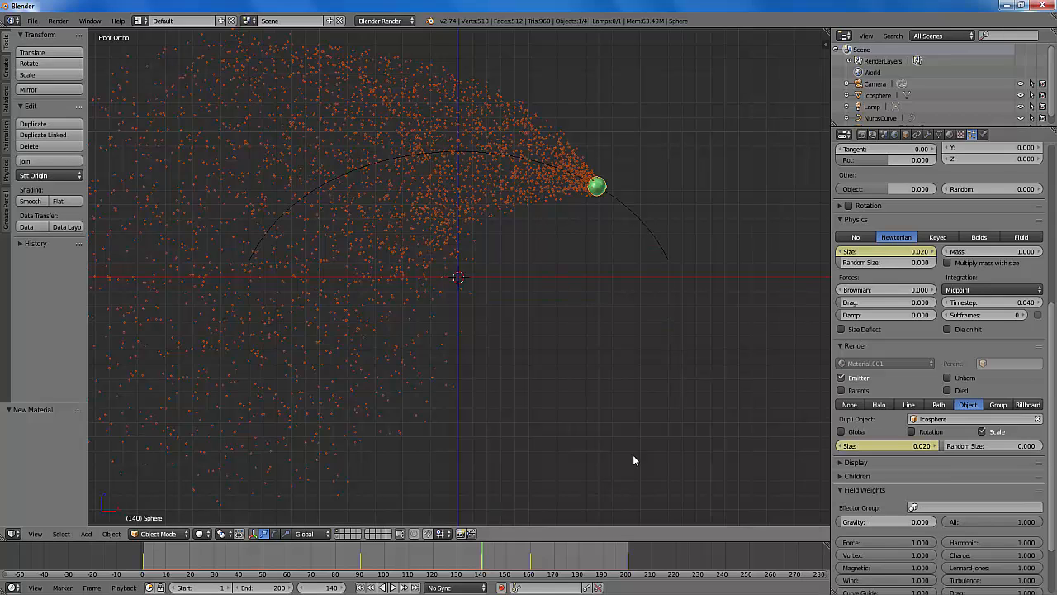
At frame 190, set the sphere's particle render size to 0.001 and insert a keyframe for it.
click(603, 564)
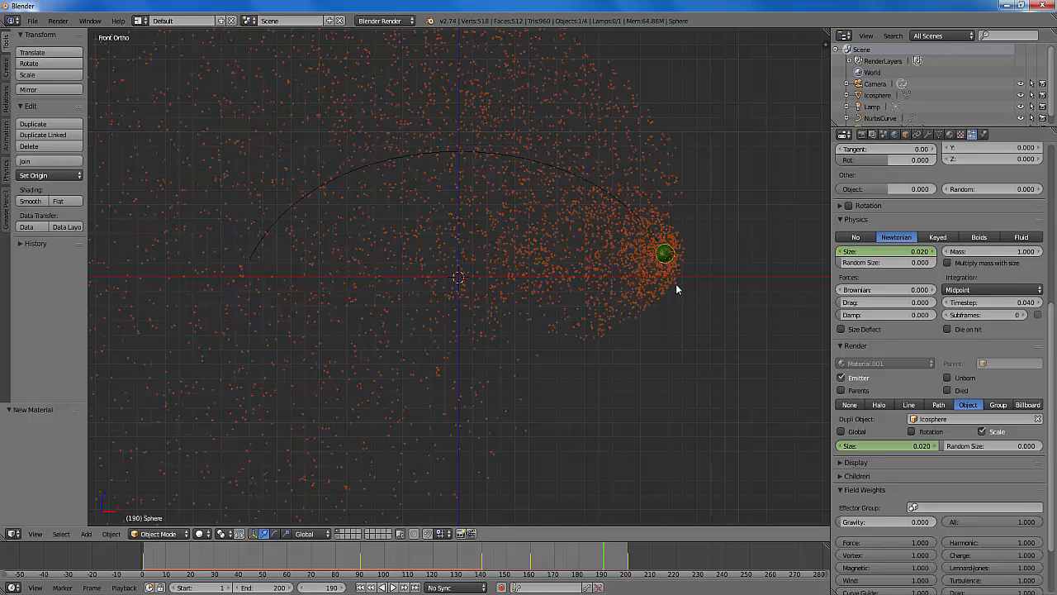
click(887, 450)
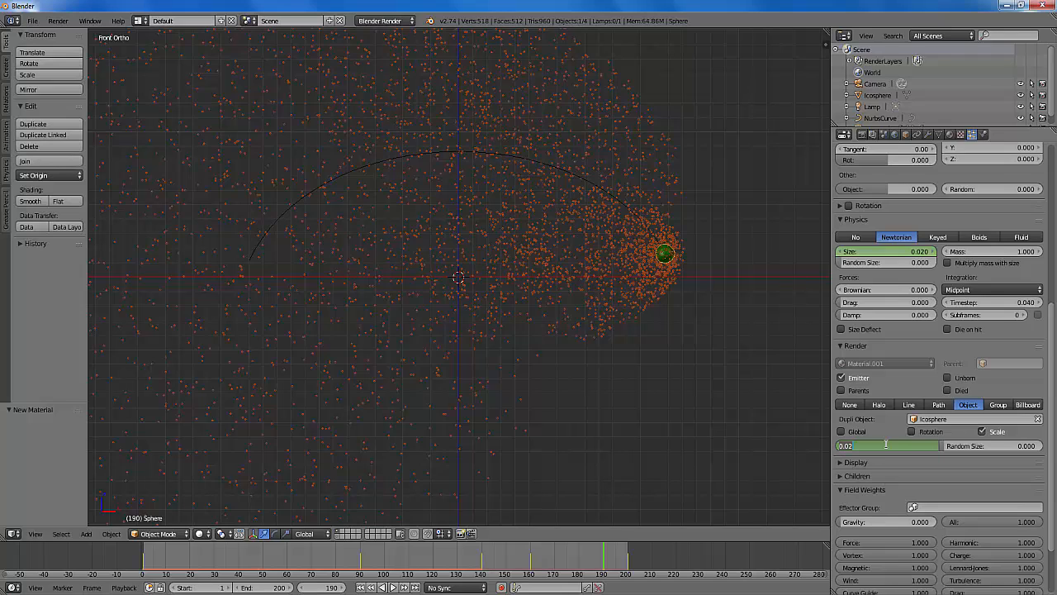
text(0.001)
key(Return)
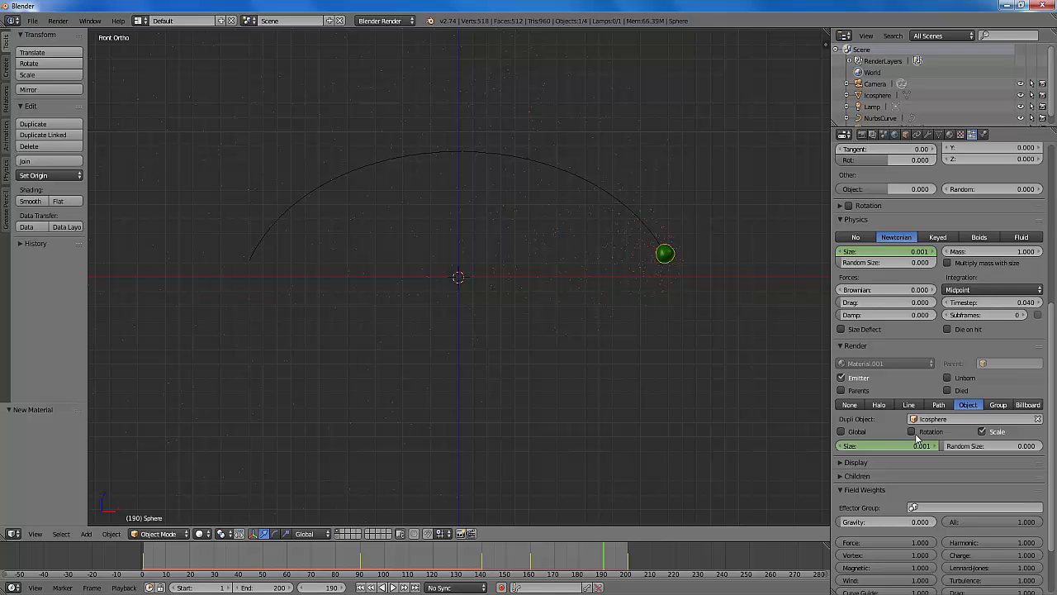
right_click(887, 447)
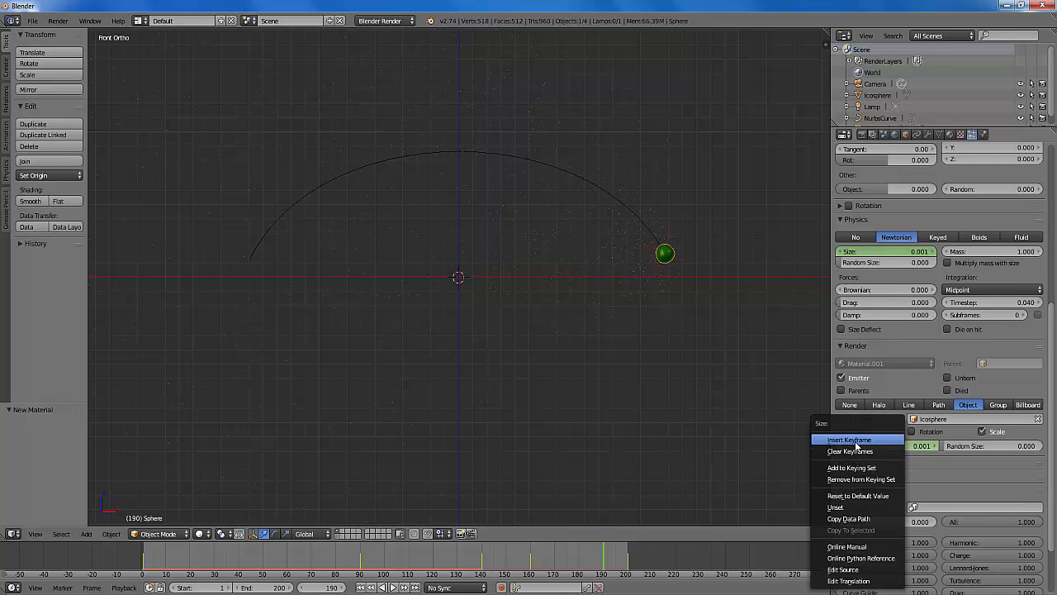
click(851, 440)
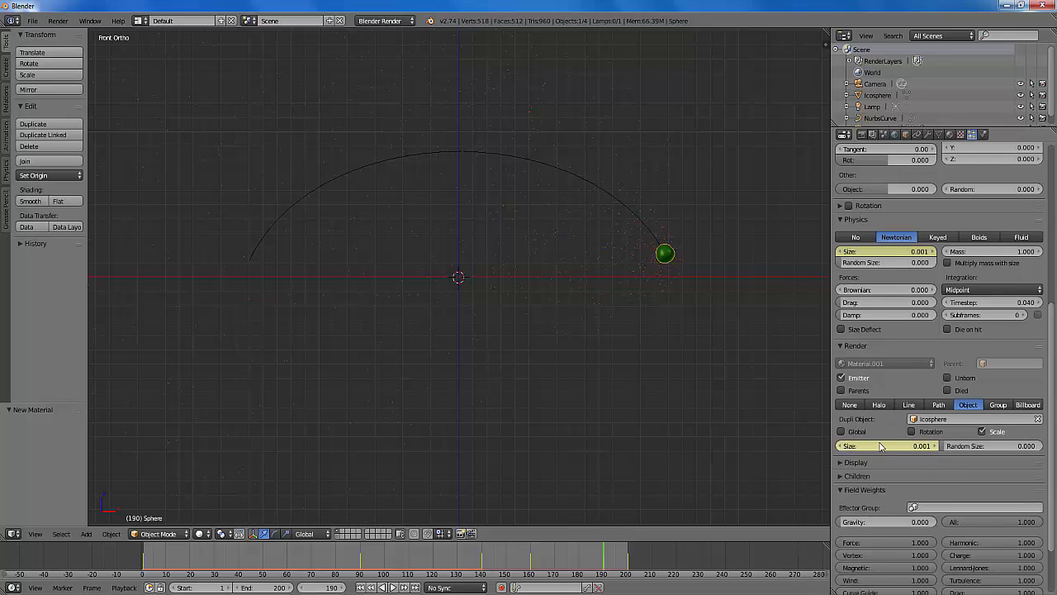
Play the animation from frame 1 to check the particles shrinking along the path, then stop and return to the first frame.
click(361, 587)
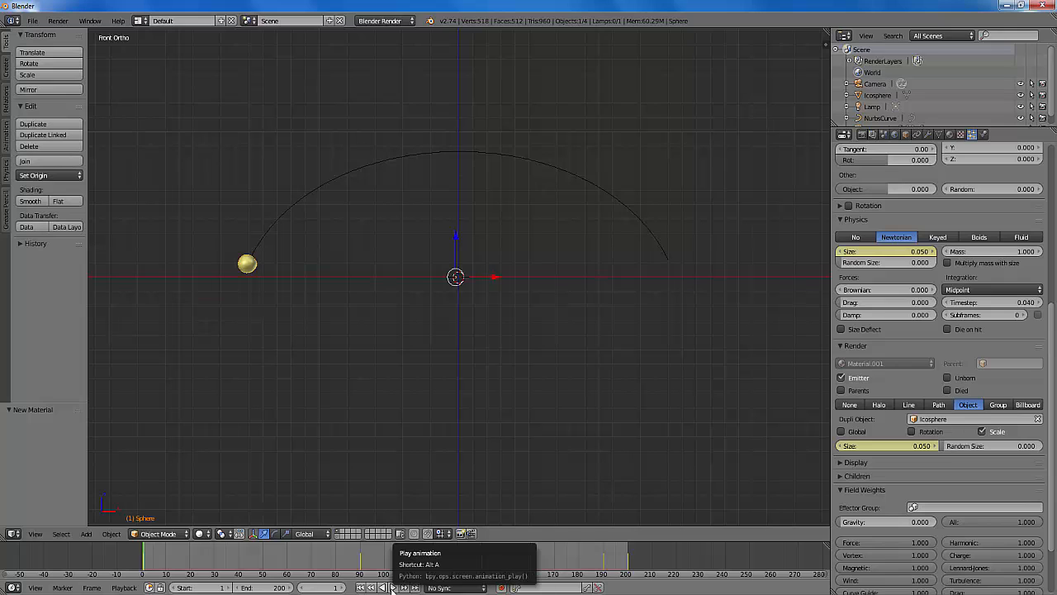
click(393, 587)
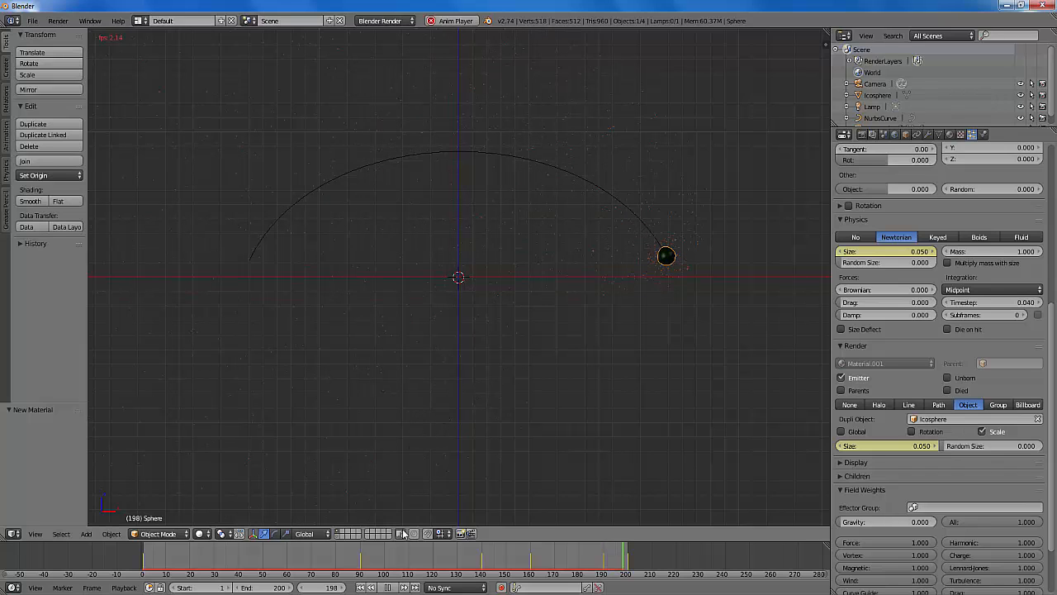
click(388, 588)
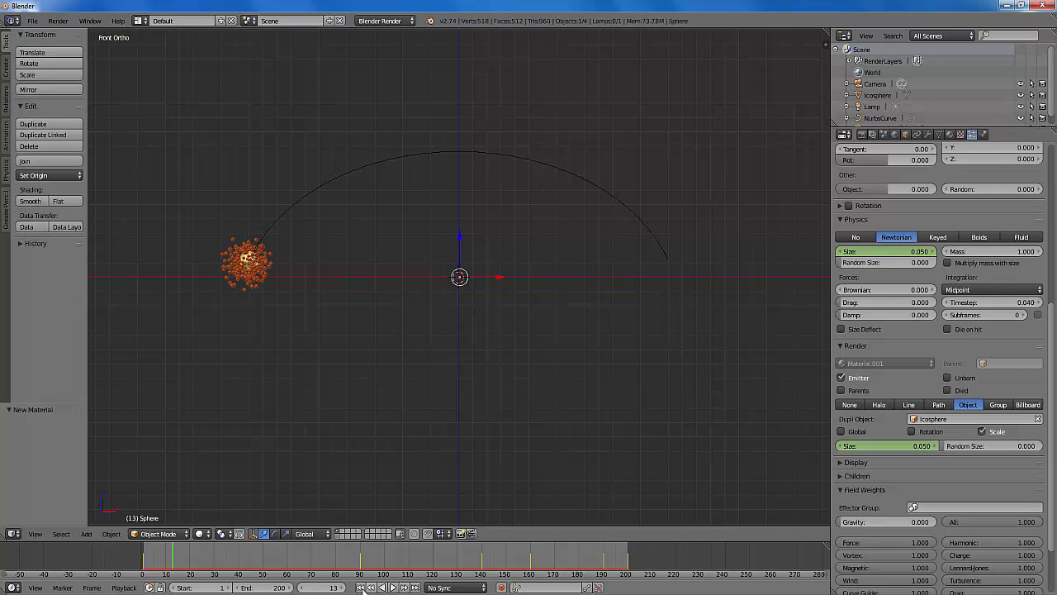
click(361, 587)
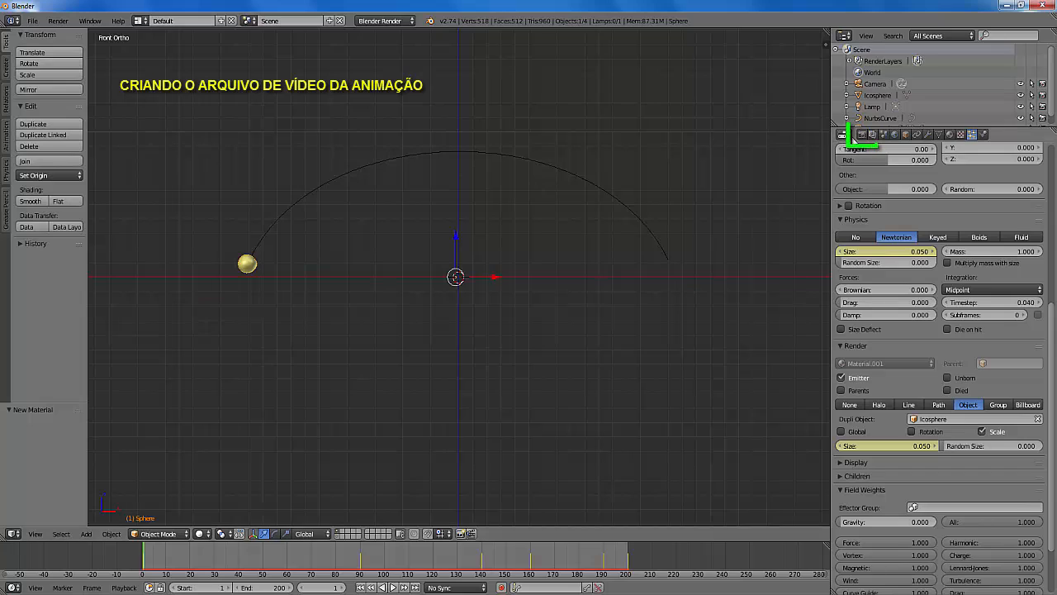
Configure the scene's render output with the HDTV 720p preset, output path /tmp\Particulas and AVI JPEG format.
click(862, 135)
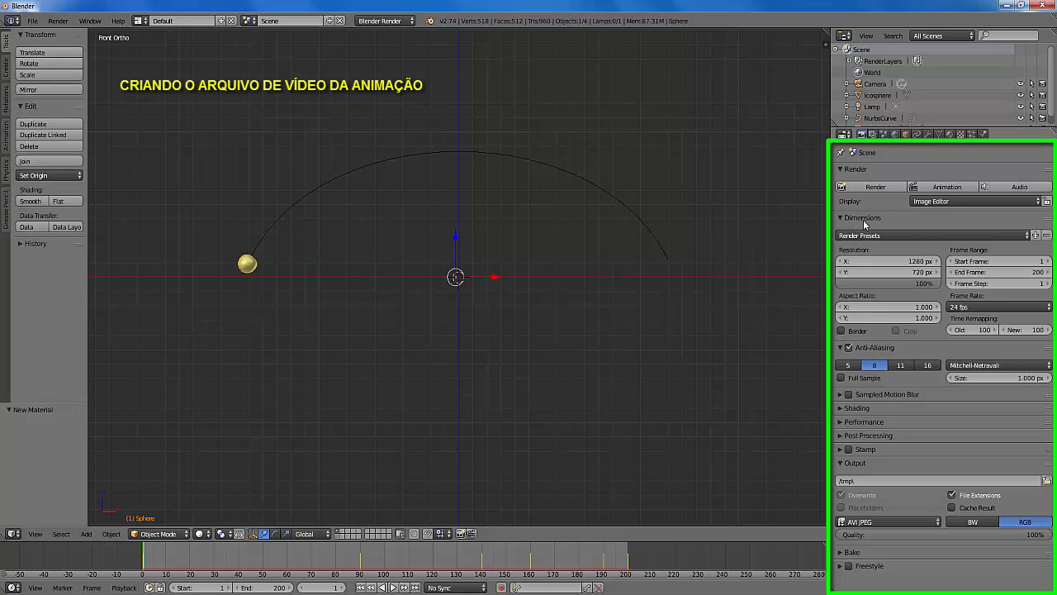
click(1028, 237)
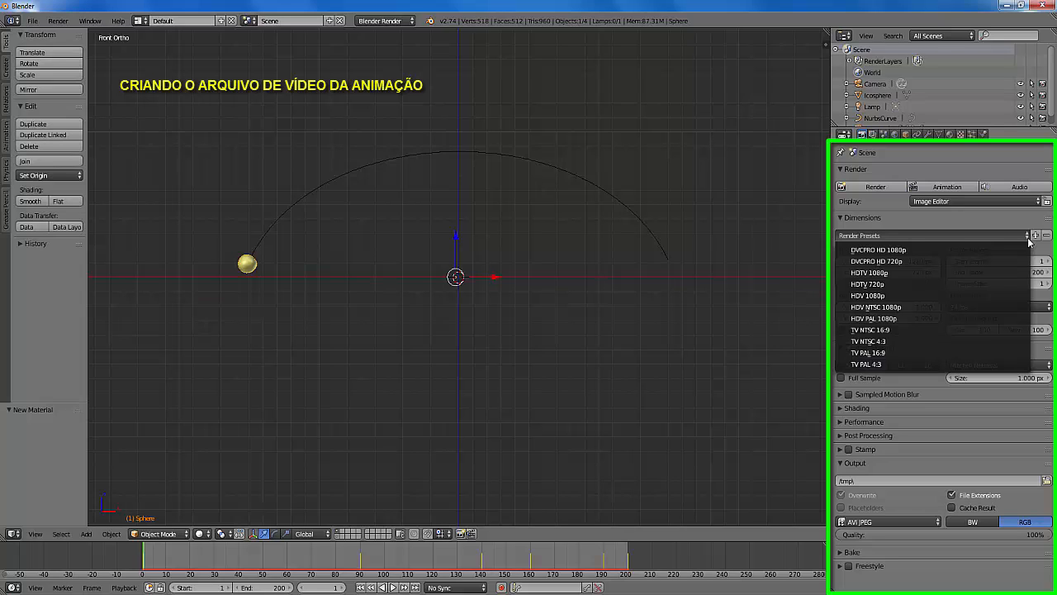
click(880, 285)
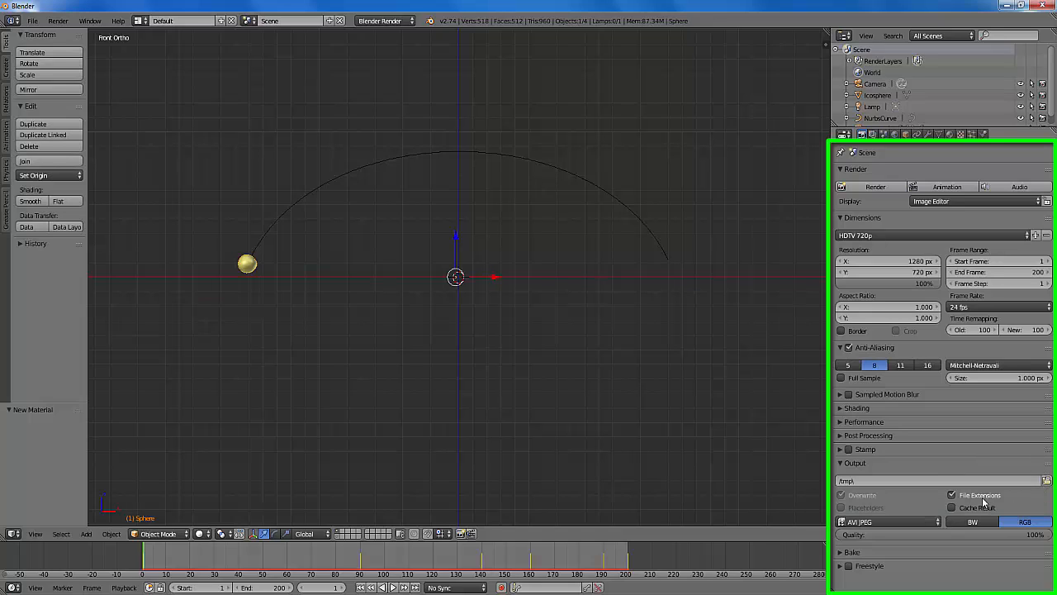
click(857, 480)
click(938, 522)
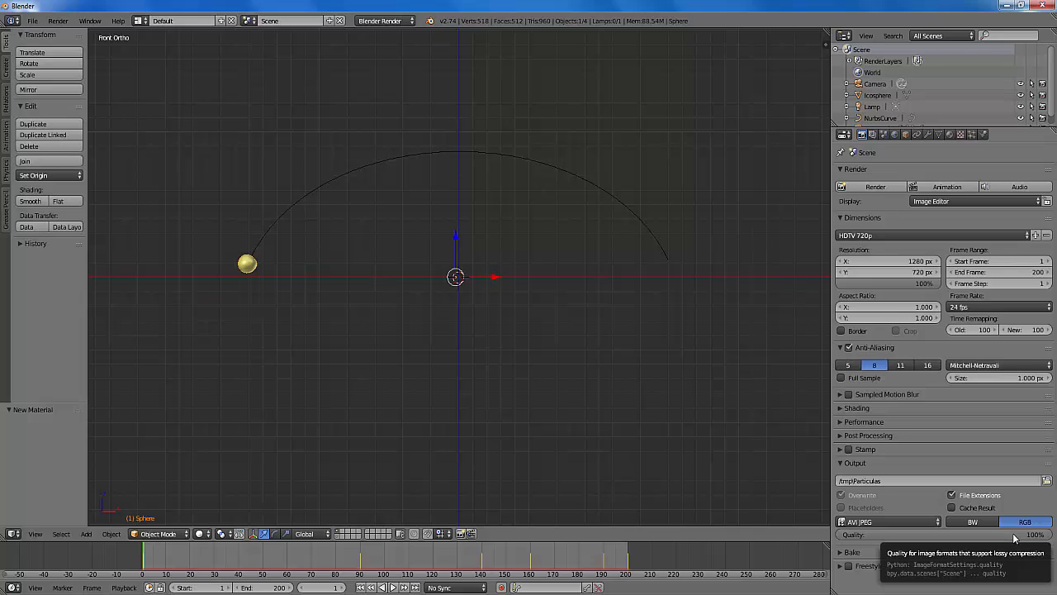
Darken the world's horizon color to black and render the full animation.
click(895, 135)
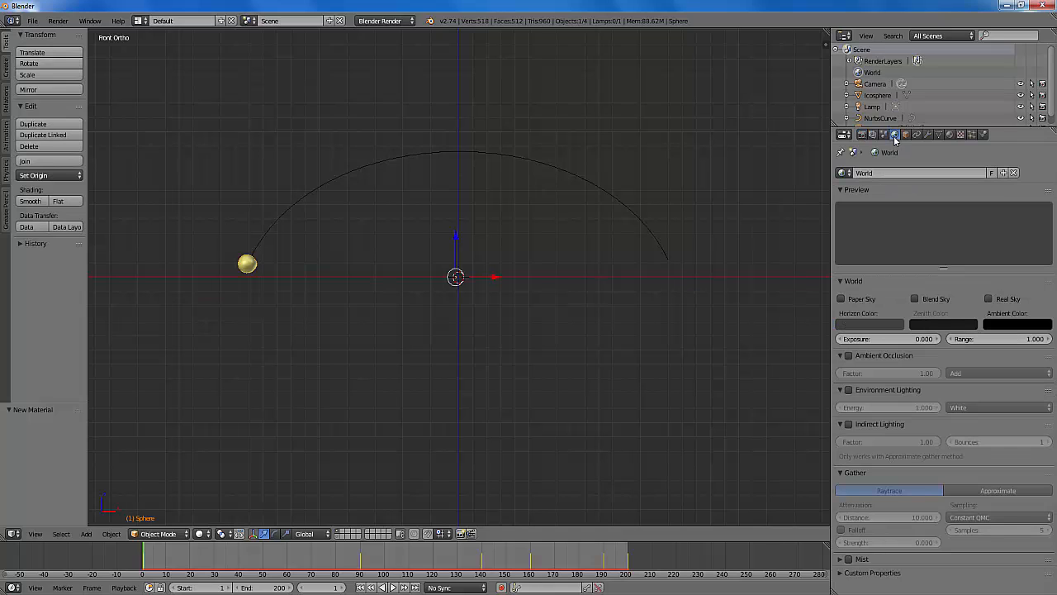
click(867, 324)
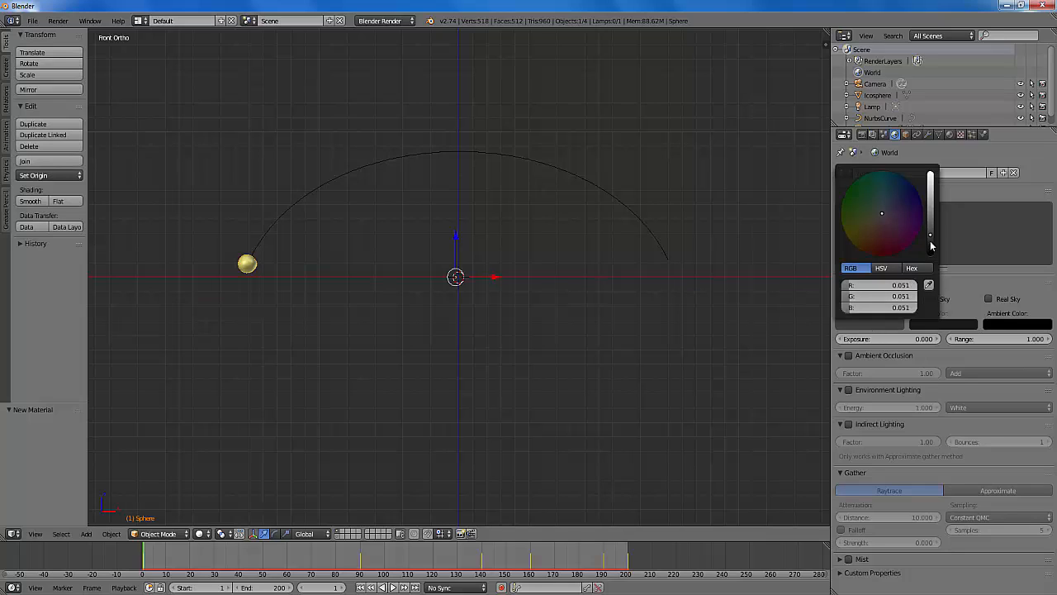
drag(930, 240, 931, 254)
click(862, 134)
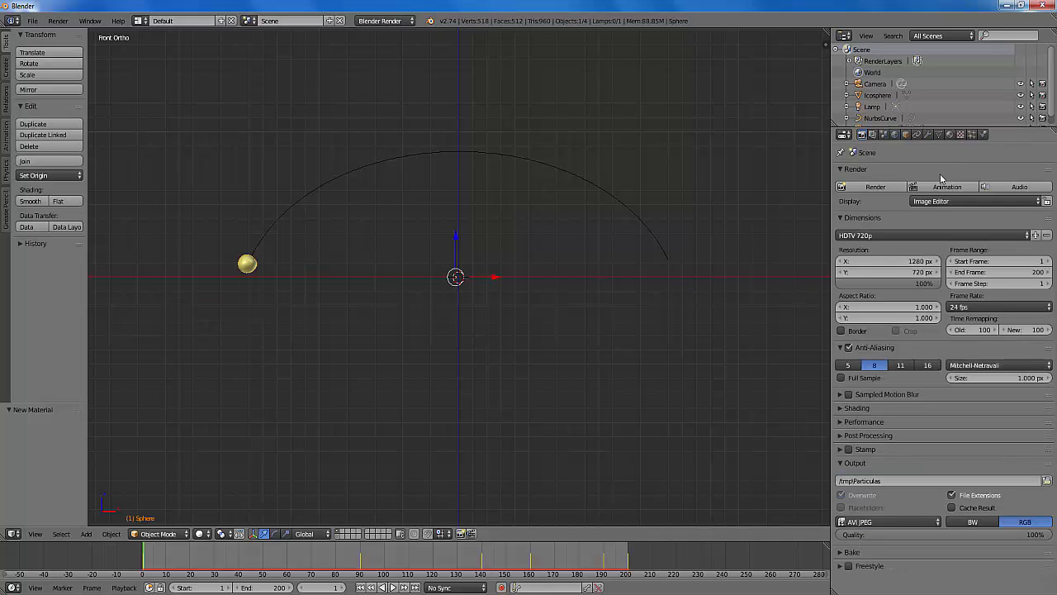
click(944, 186)
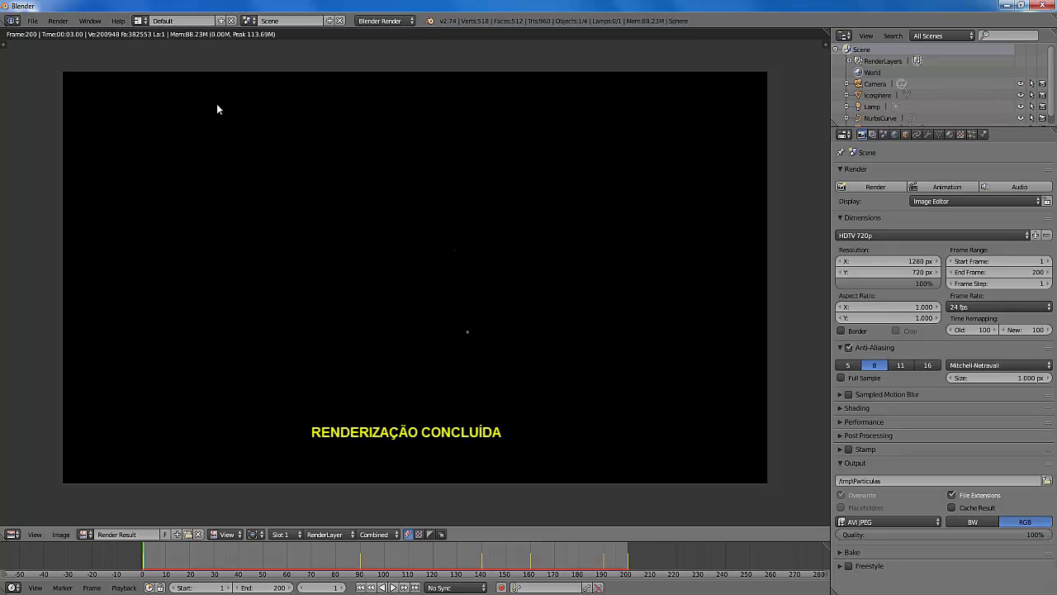
Play the rendered animation, centering its player window over the render, then close the player and return to the 3D view.
click(62, 25)
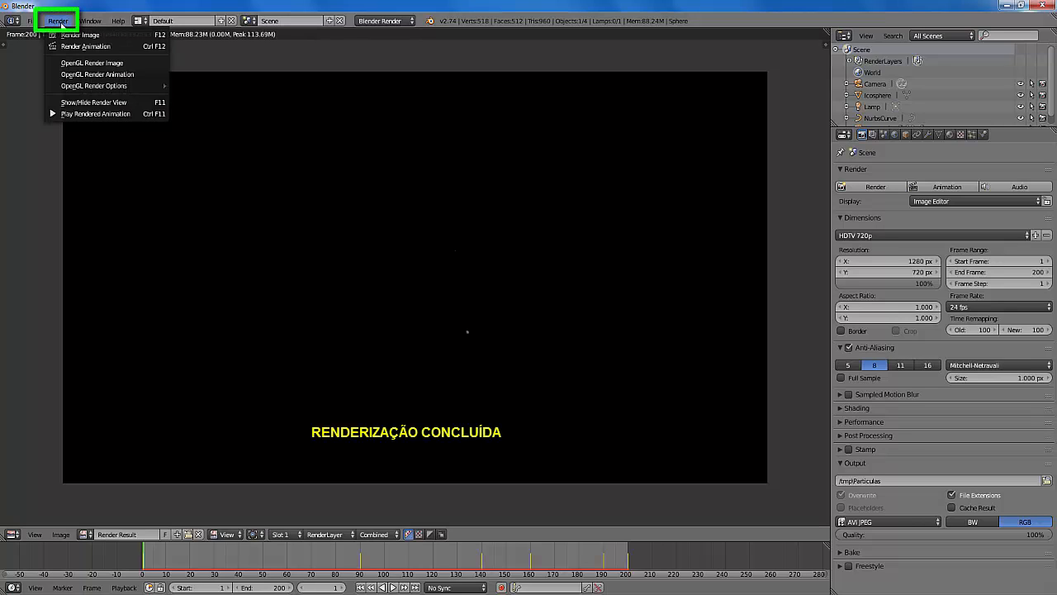
click(114, 113)
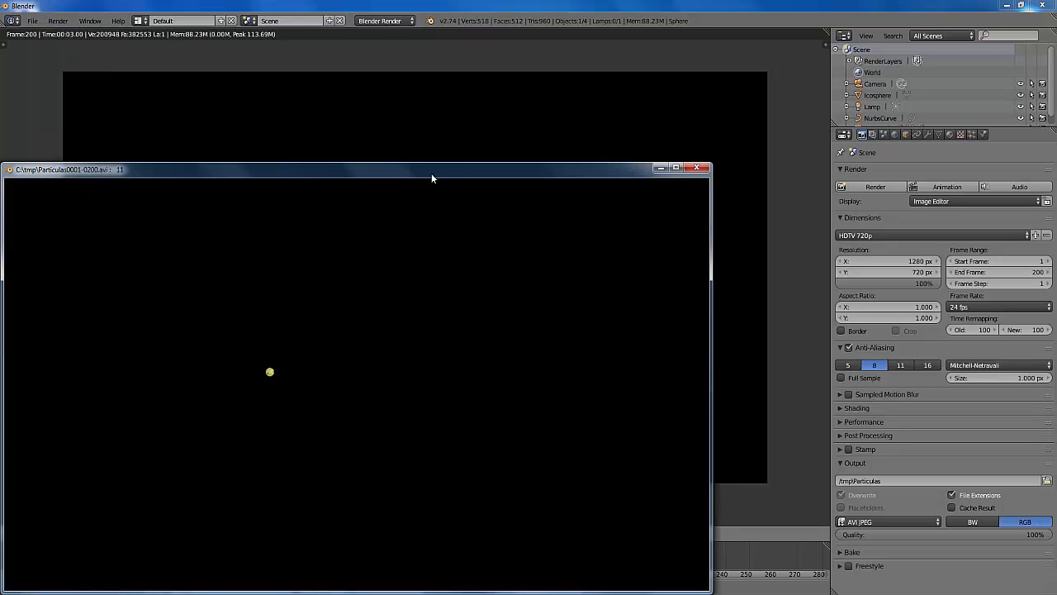
drag(431, 173, 493, 83)
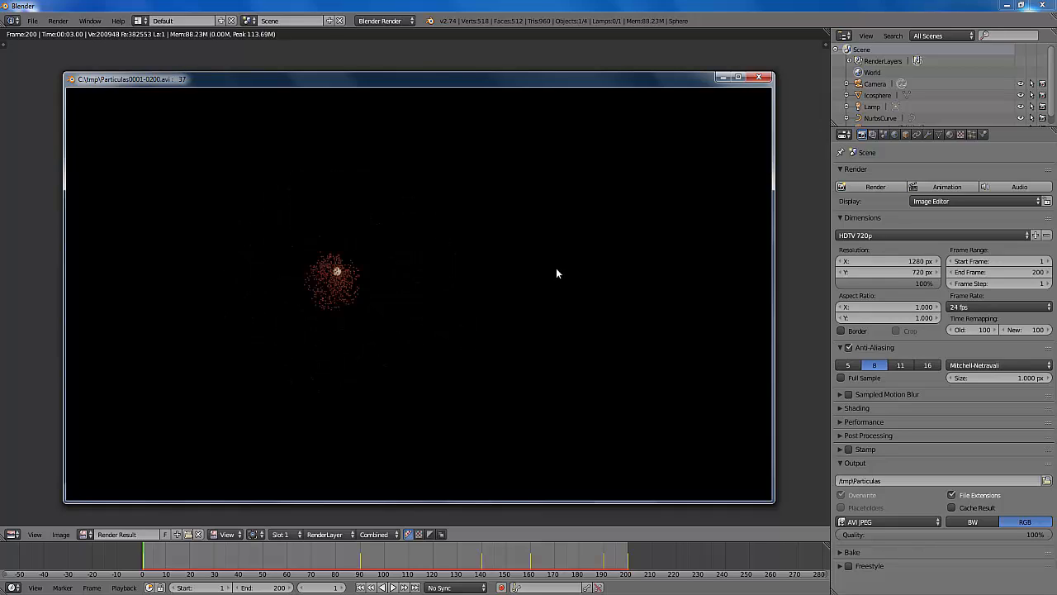
key(Escape)
key(Escape)
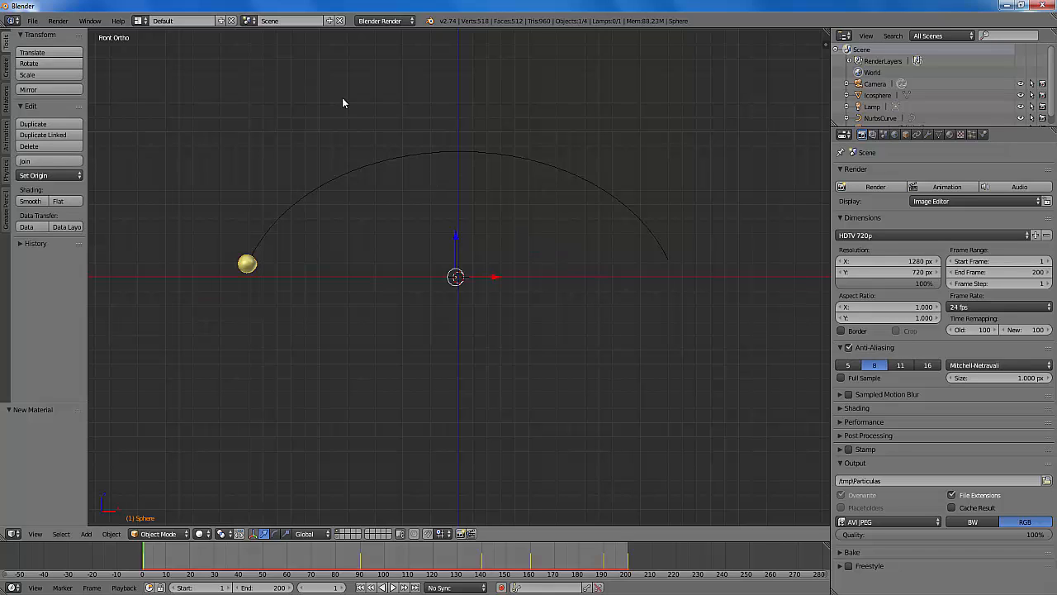